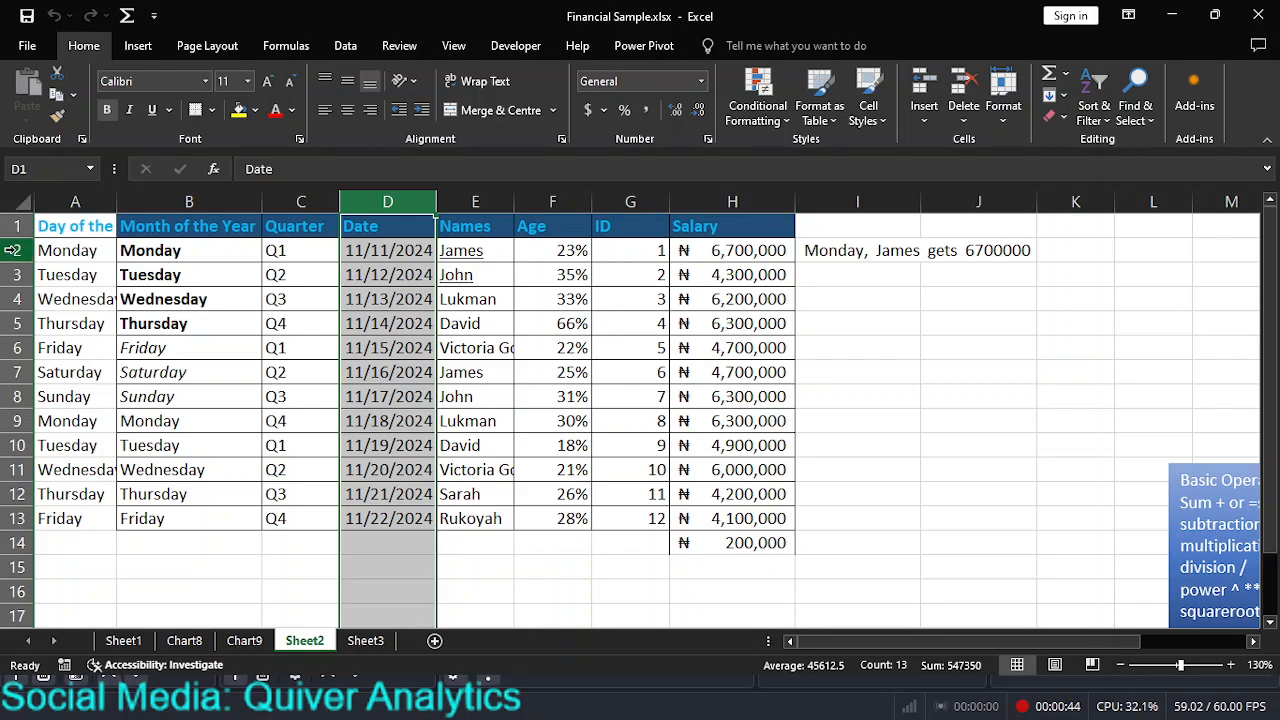
Step: Select rows 2 to 9 one at a time, followed by columns B, C and D, to demonstrate rows and columns
click(17, 250)
click(16, 275)
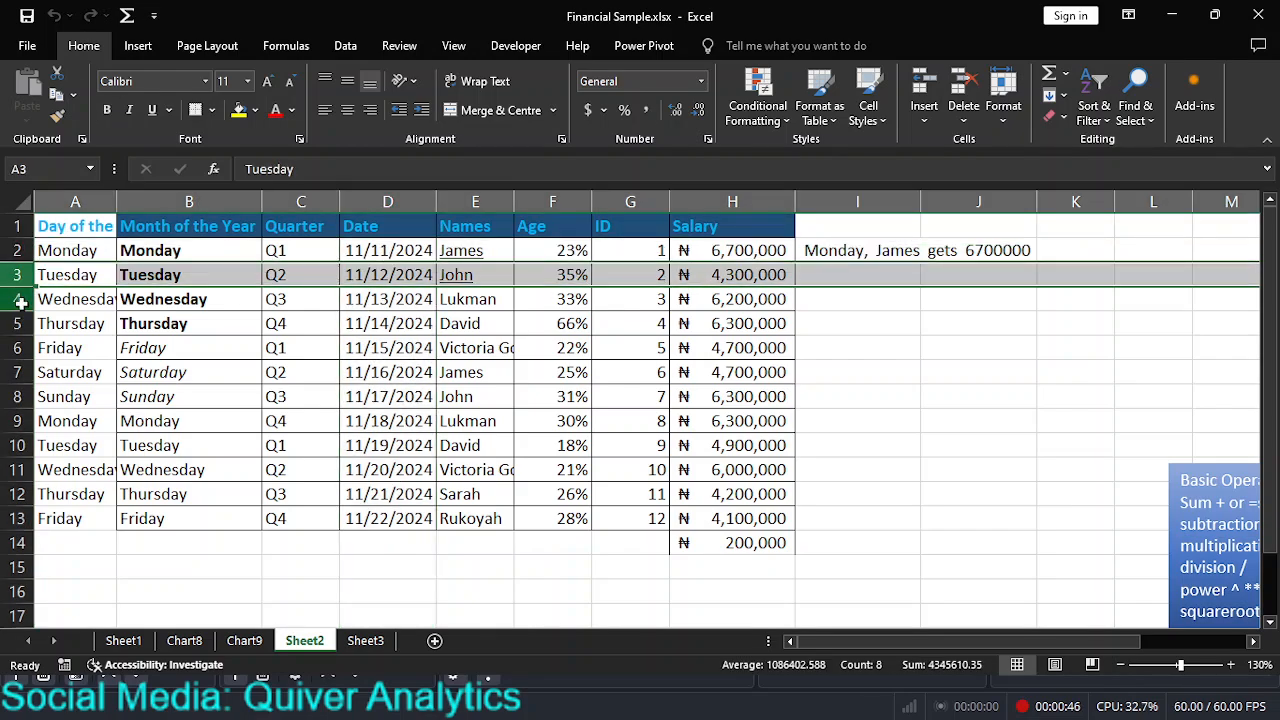
click(19, 299)
click(17, 323)
click(18, 347)
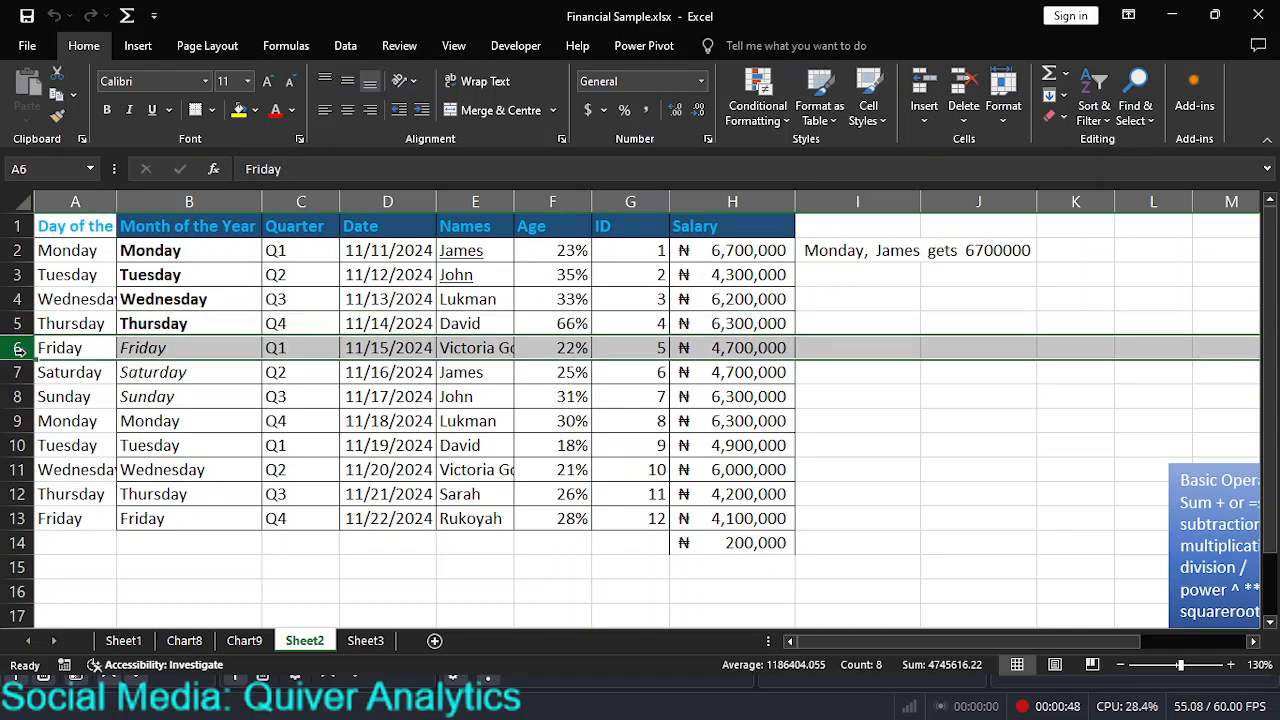
click(17, 372)
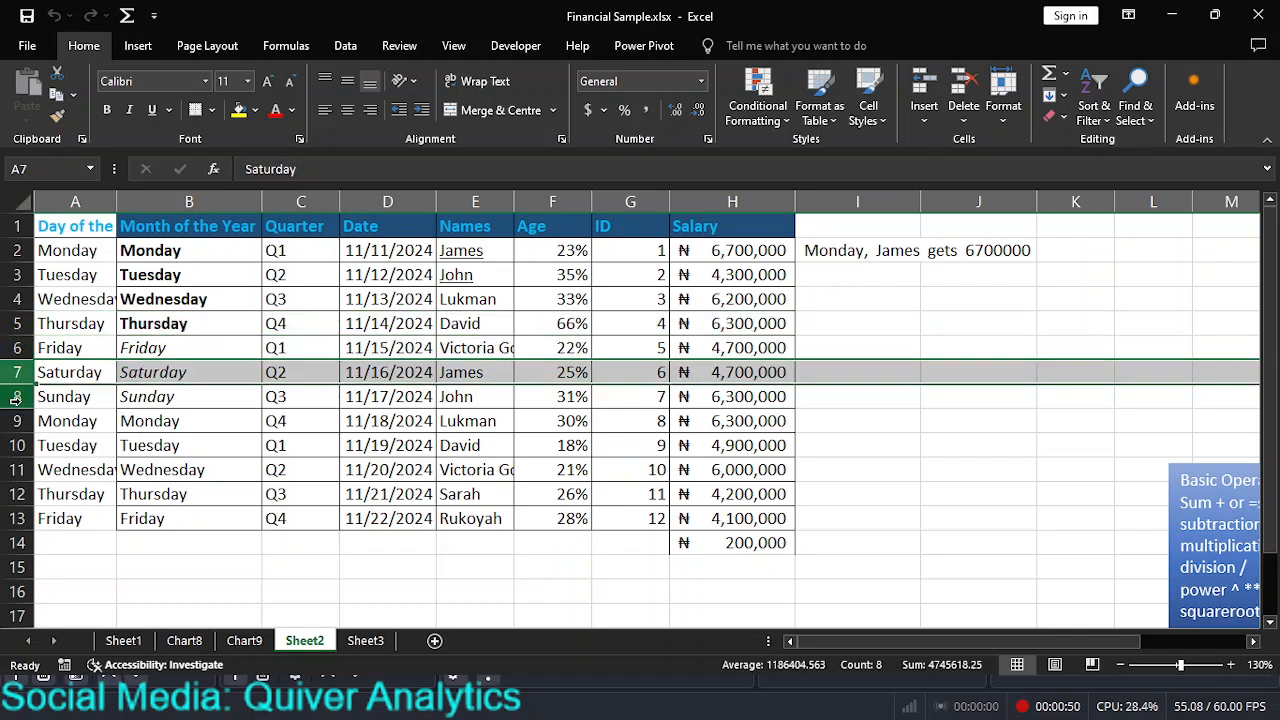
click(16, 397)
click(16, 421)
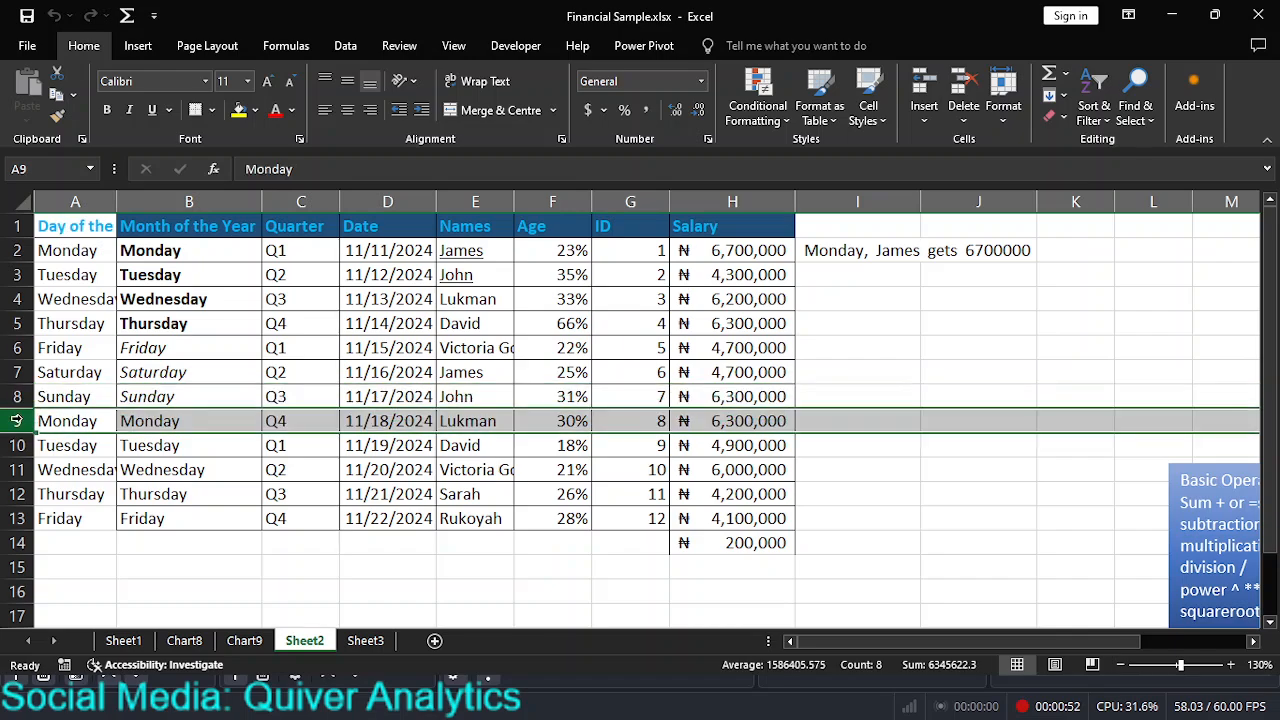
click(191, 201)
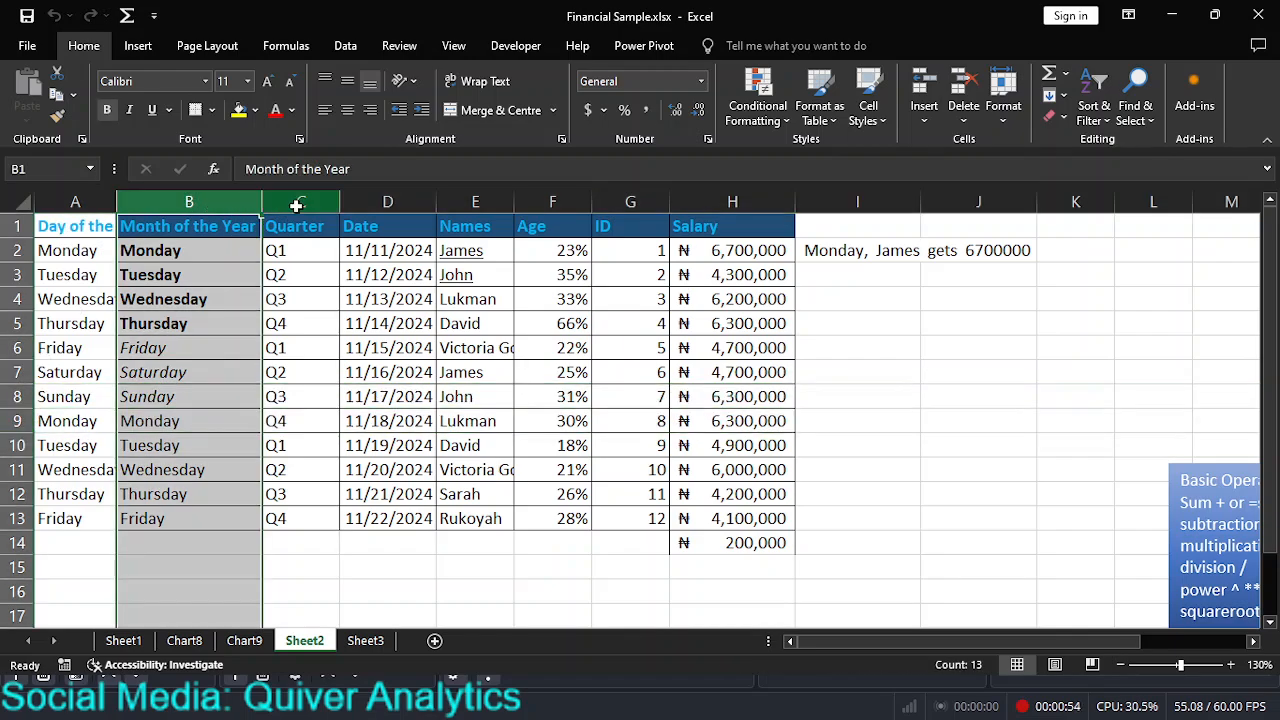
click(294, 201)
click(389, 201)
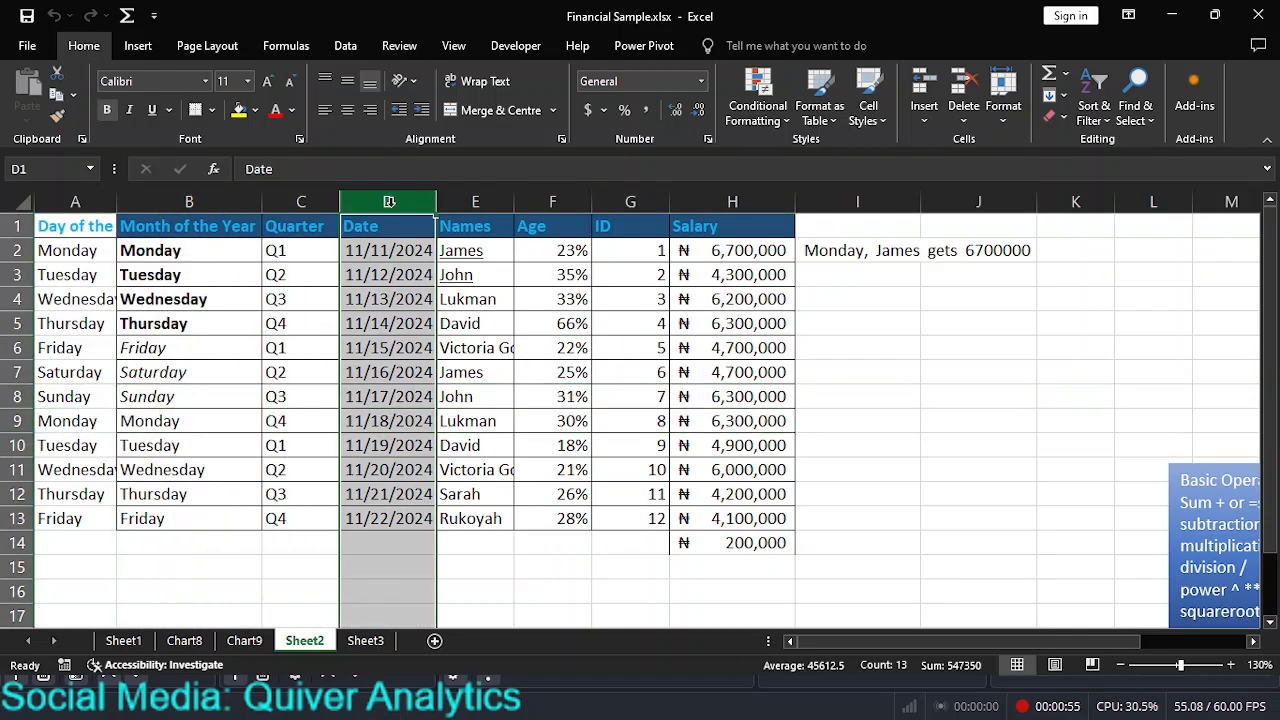
Step: Insert a blank column before the Day of the Week column and undo the insertion
click(90, 199)
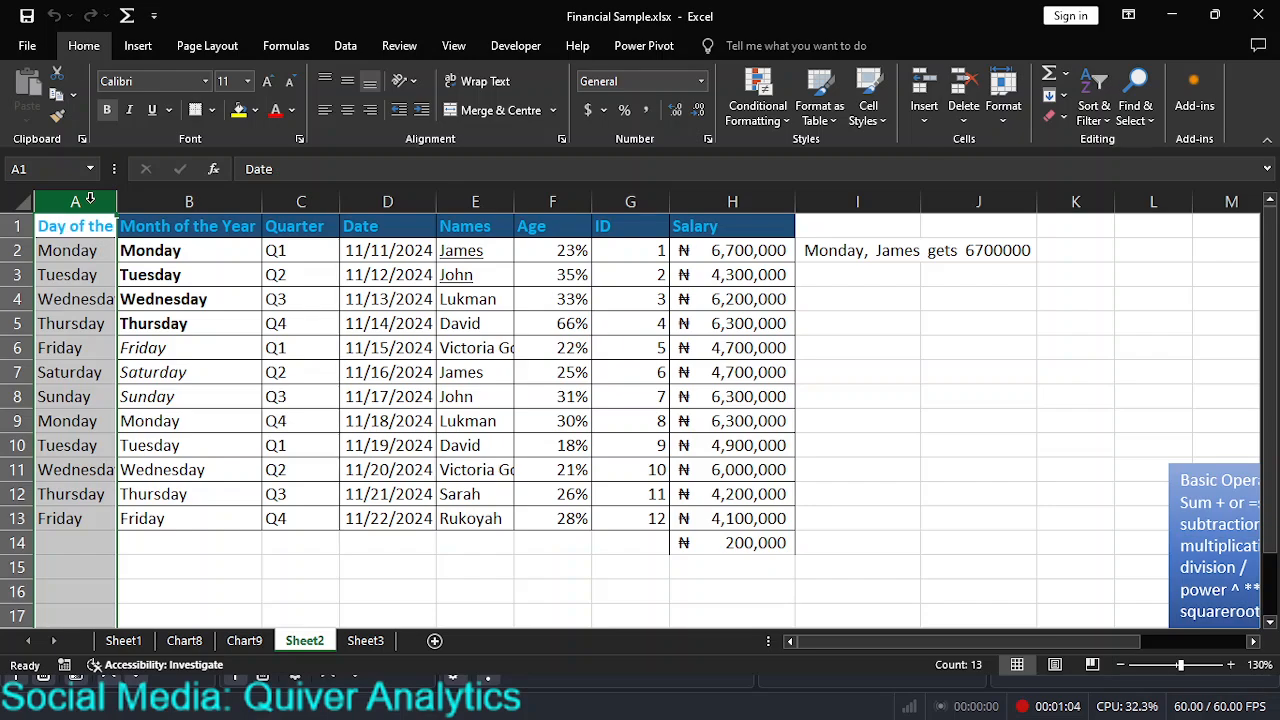
right_click(90, 199)
key(Escape)
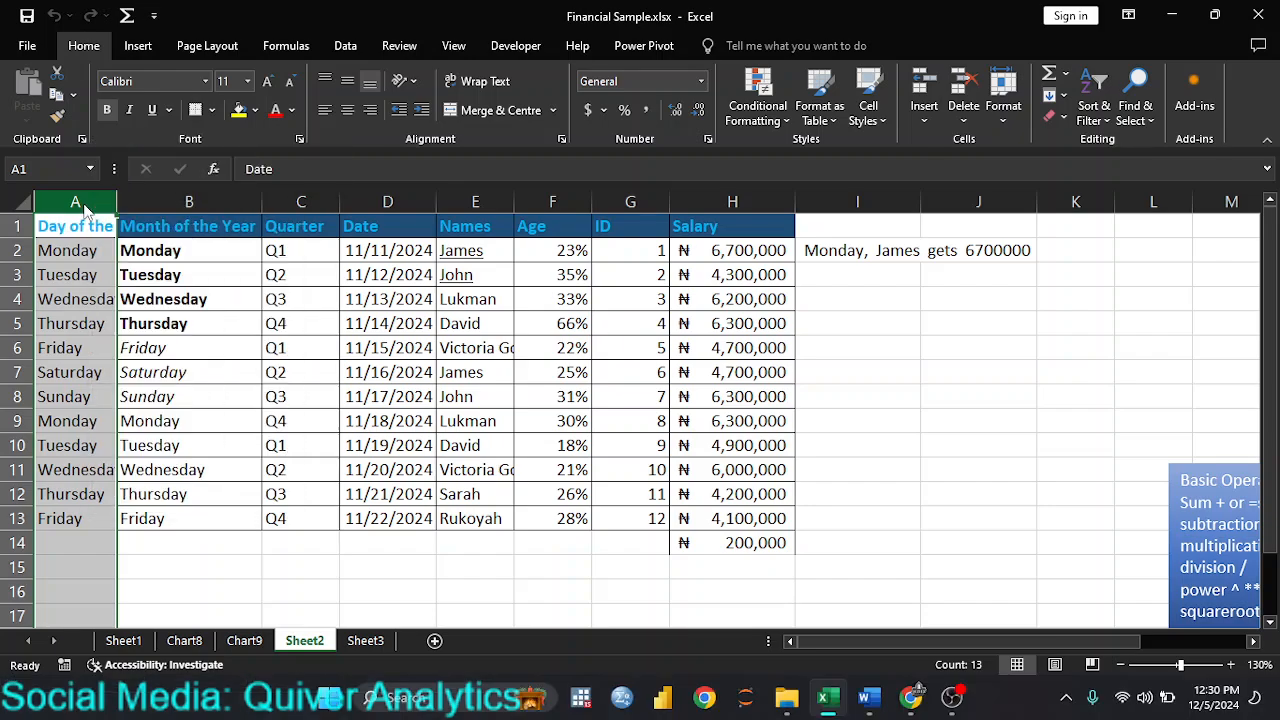
right_click(85, 205)
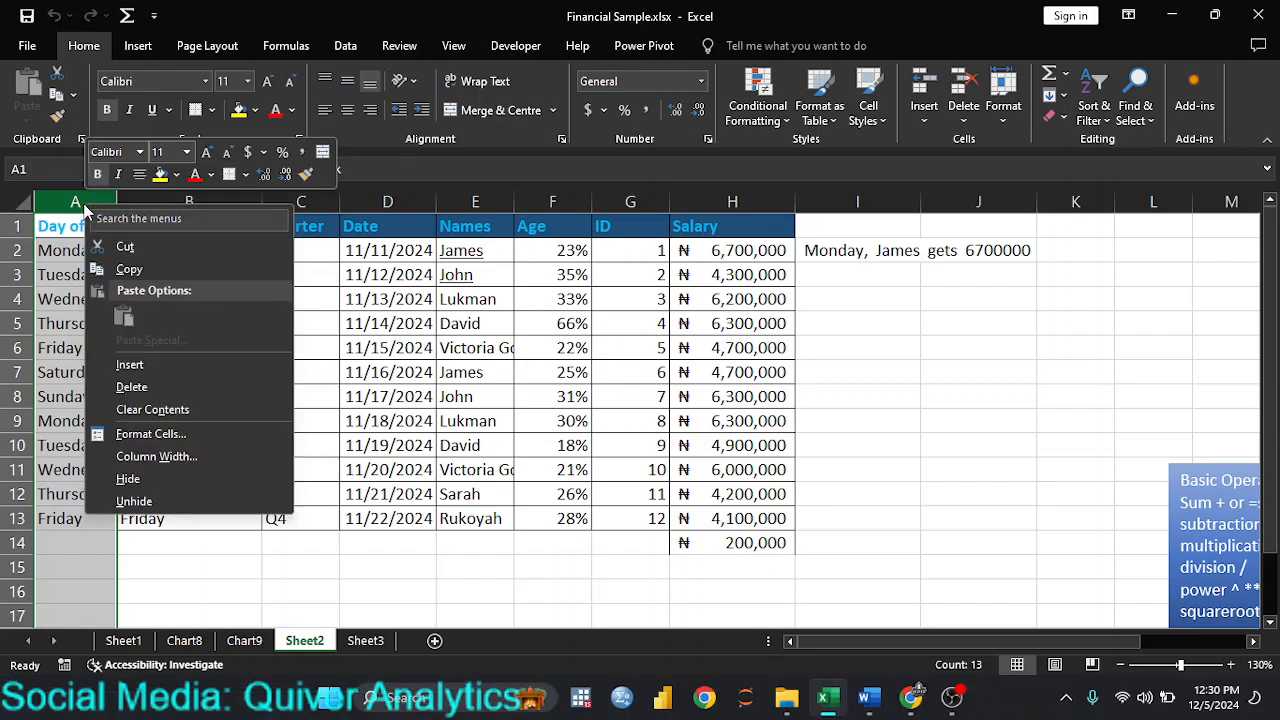
click(140, 370)
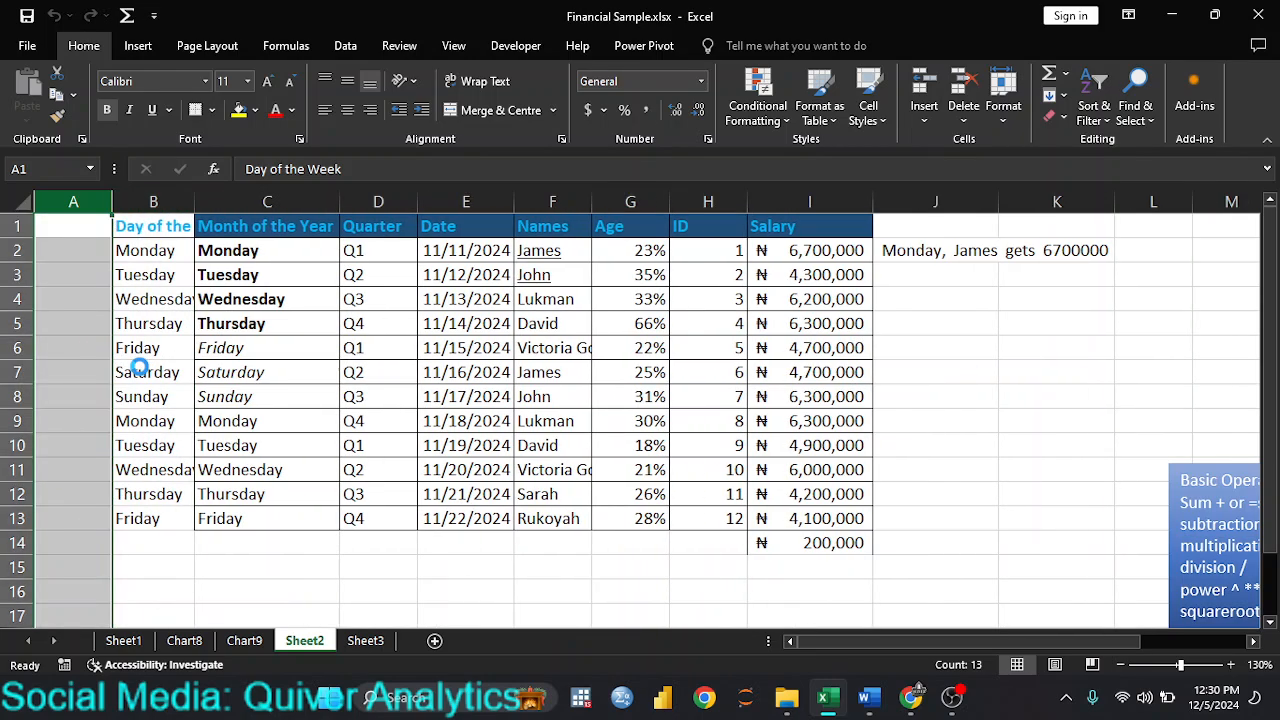
click(81, 250)
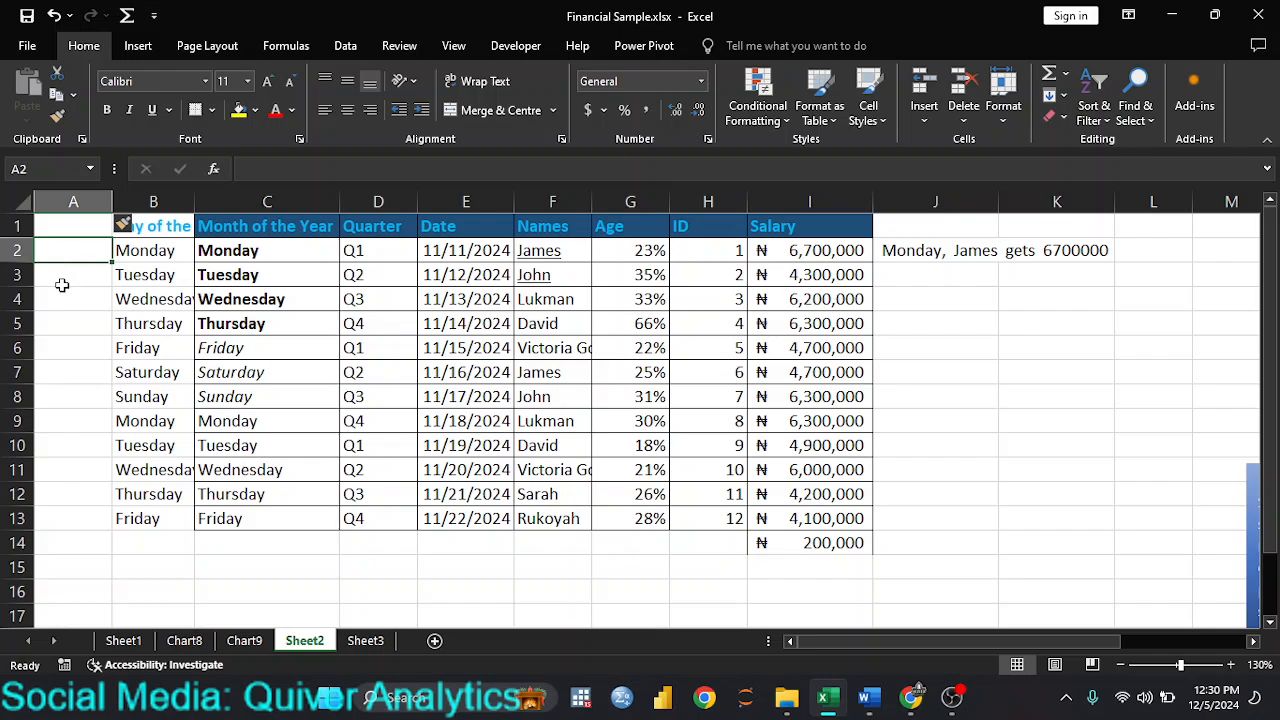
key(ctrl+z)
click(232, 306)
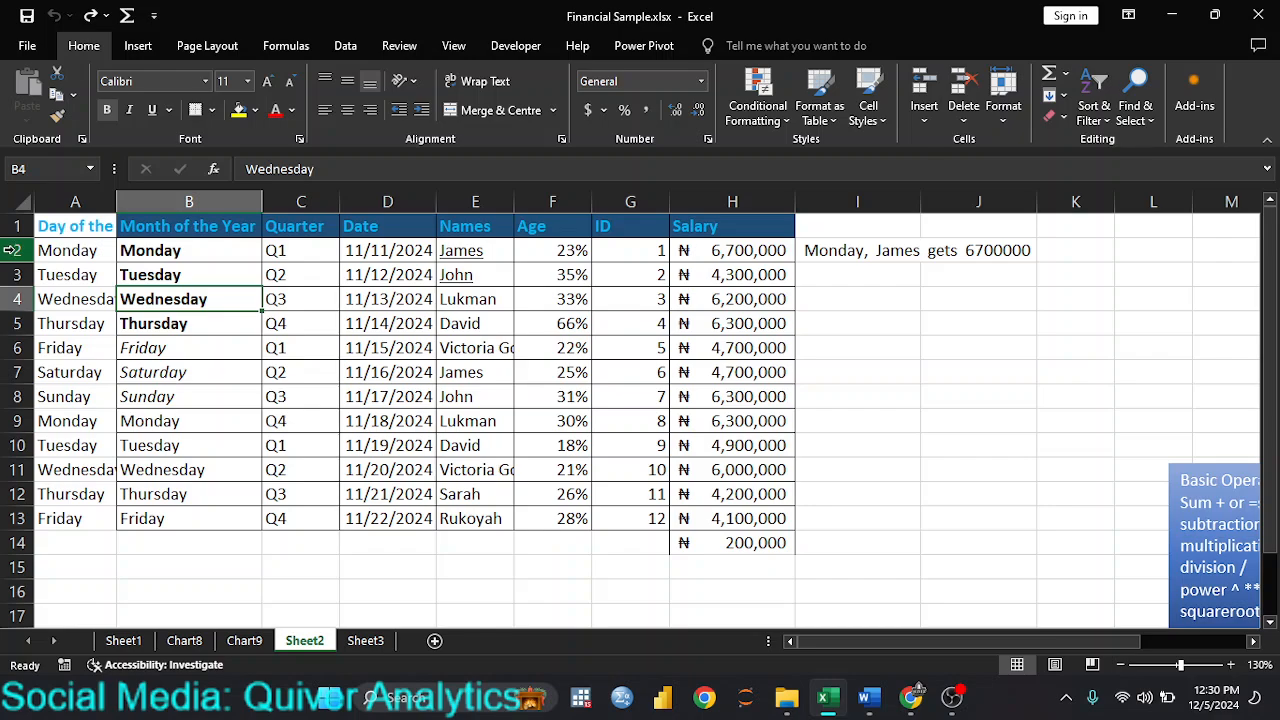
Step: Insert a blank row directly below the header row, above the first Monday record
click(12, 250)
right_click(15, 254)
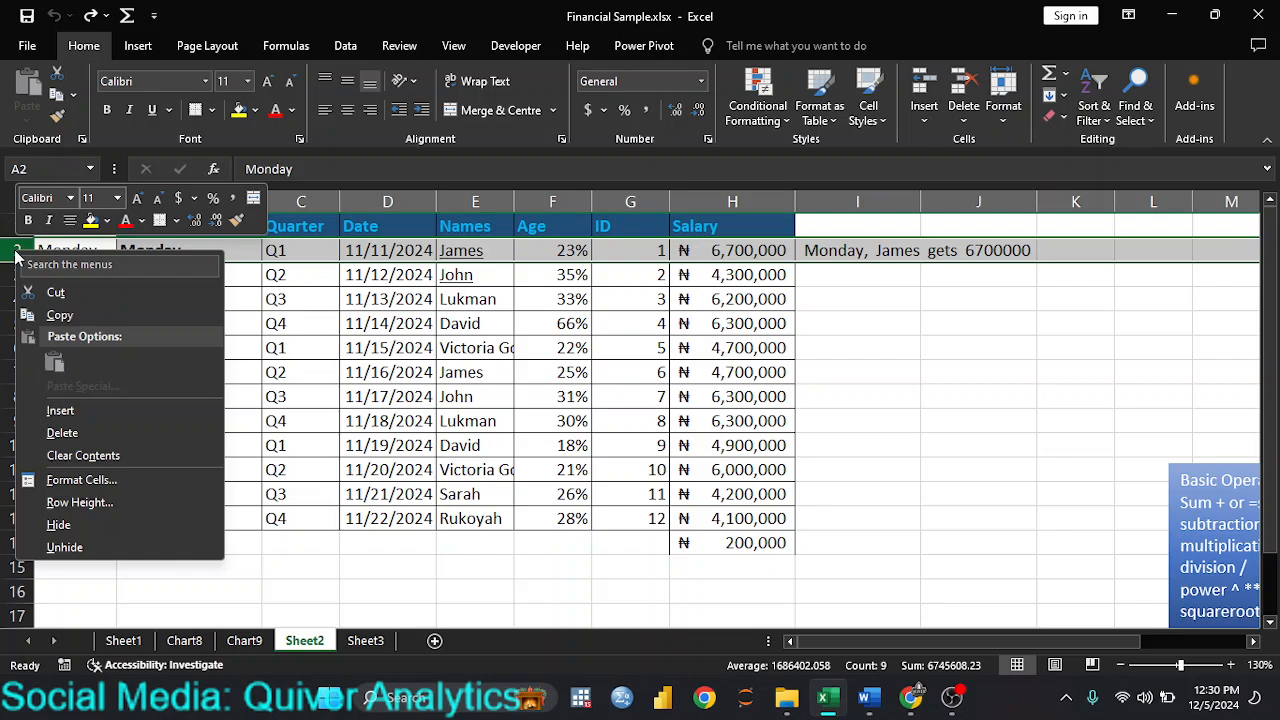
click(75, 413)
click(213, 378)
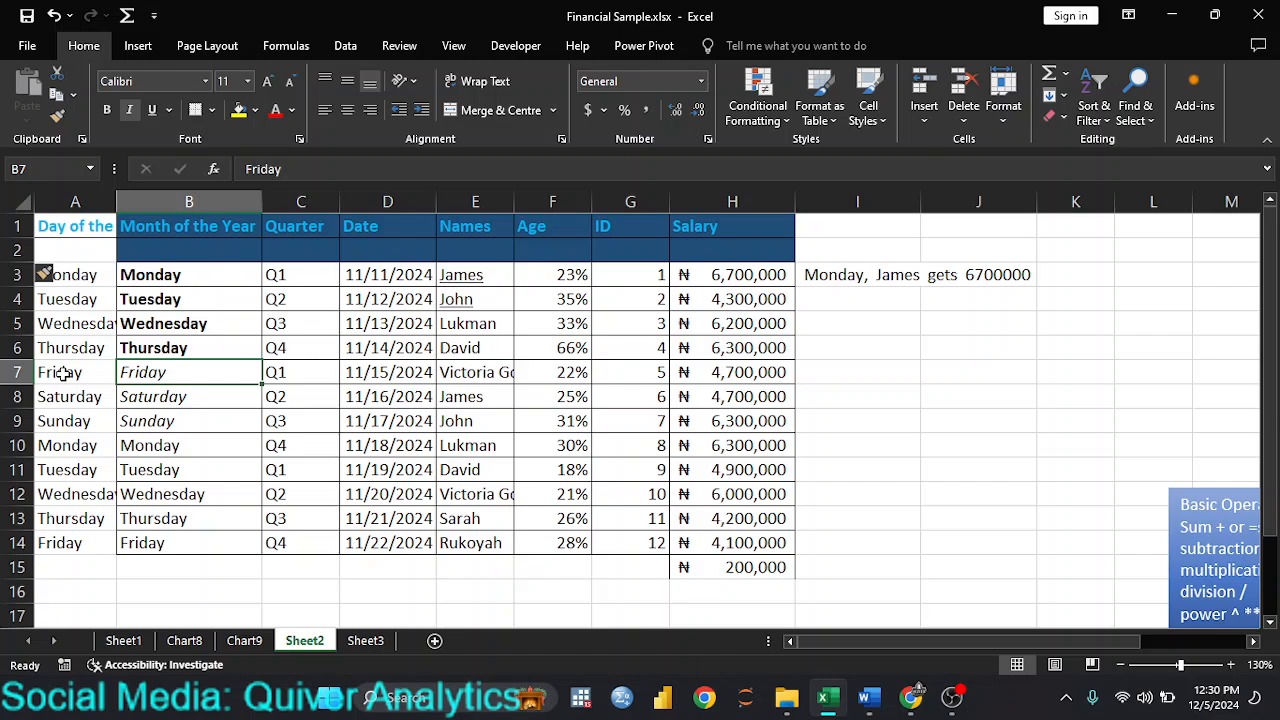
click(68, 250)
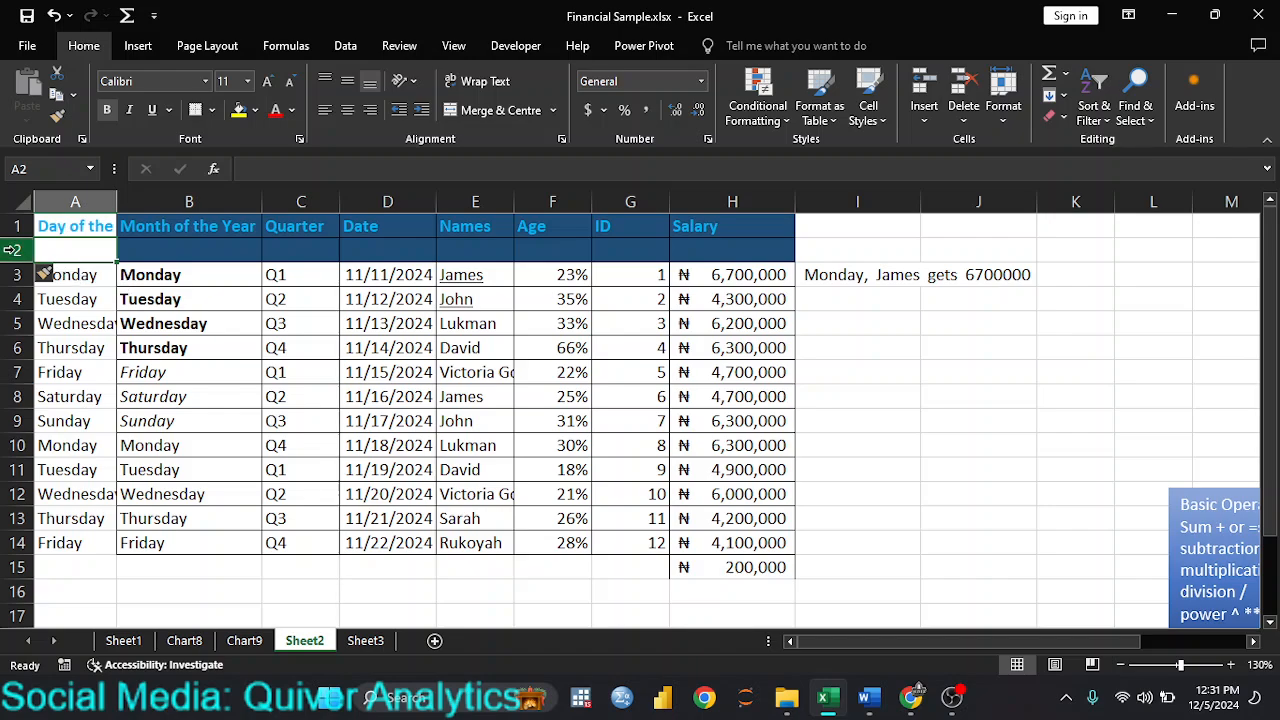
Step: Delete the blank row 2 beneath the table headers
click(12, 250)
right_click(12, 250)
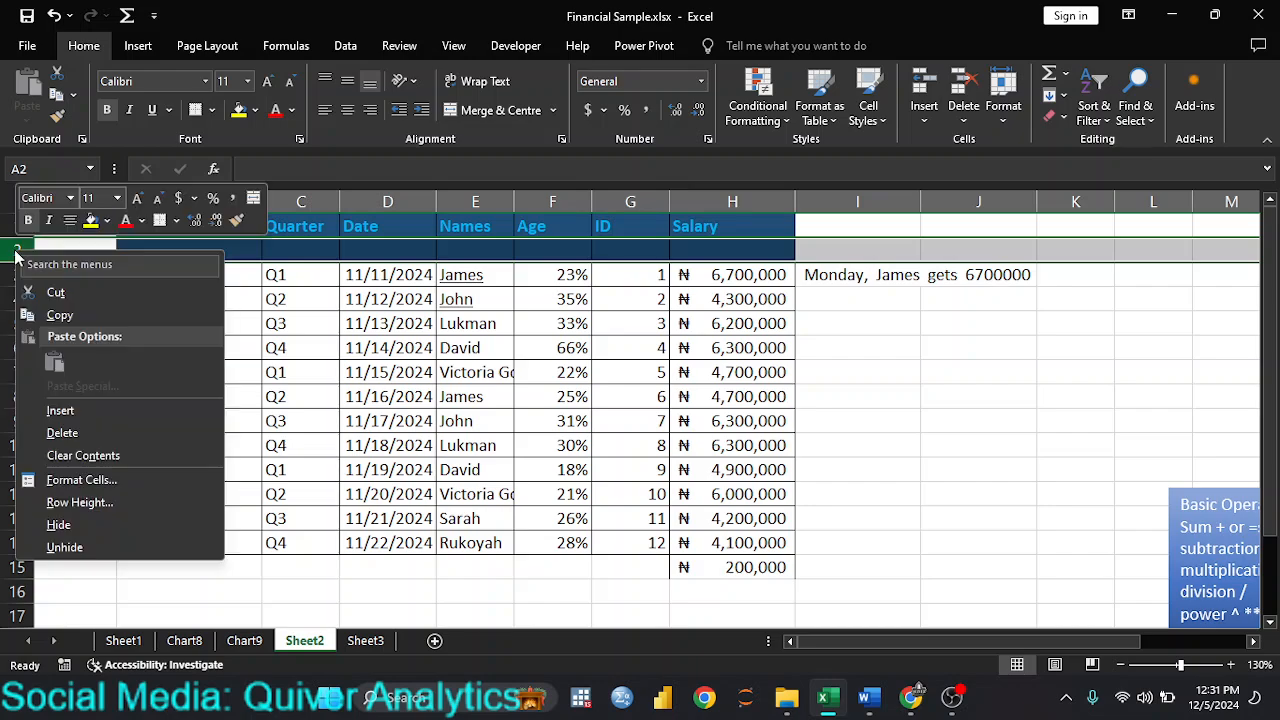
click(64, 433)
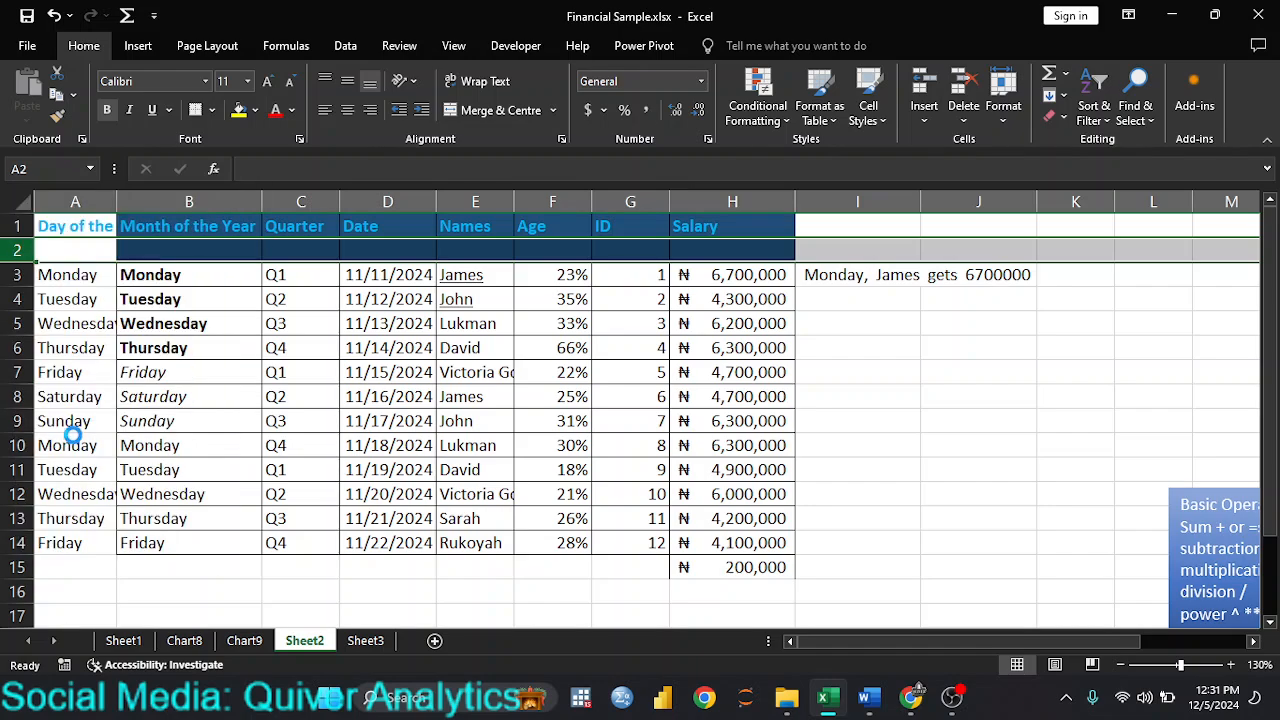
click(248, 304)
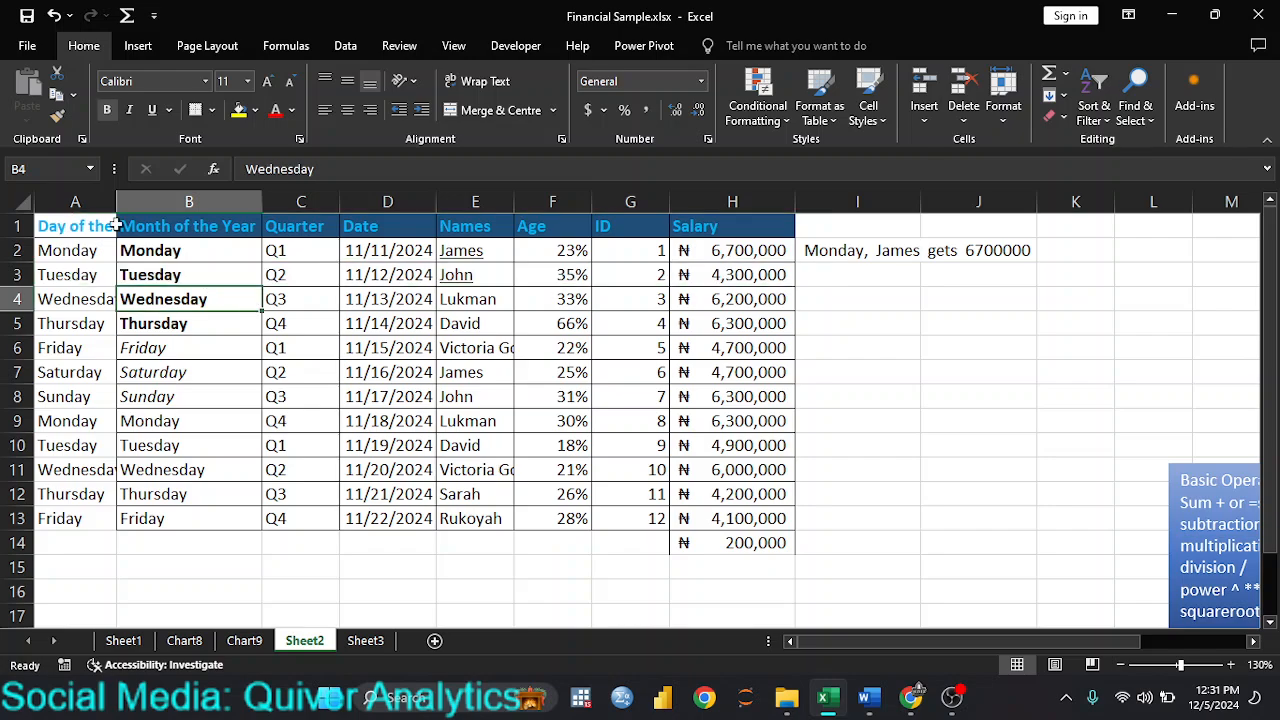
Step: Insert a new blank column A ahead of the Day of the Week column
click(76, 207)
right_click(76, 207)
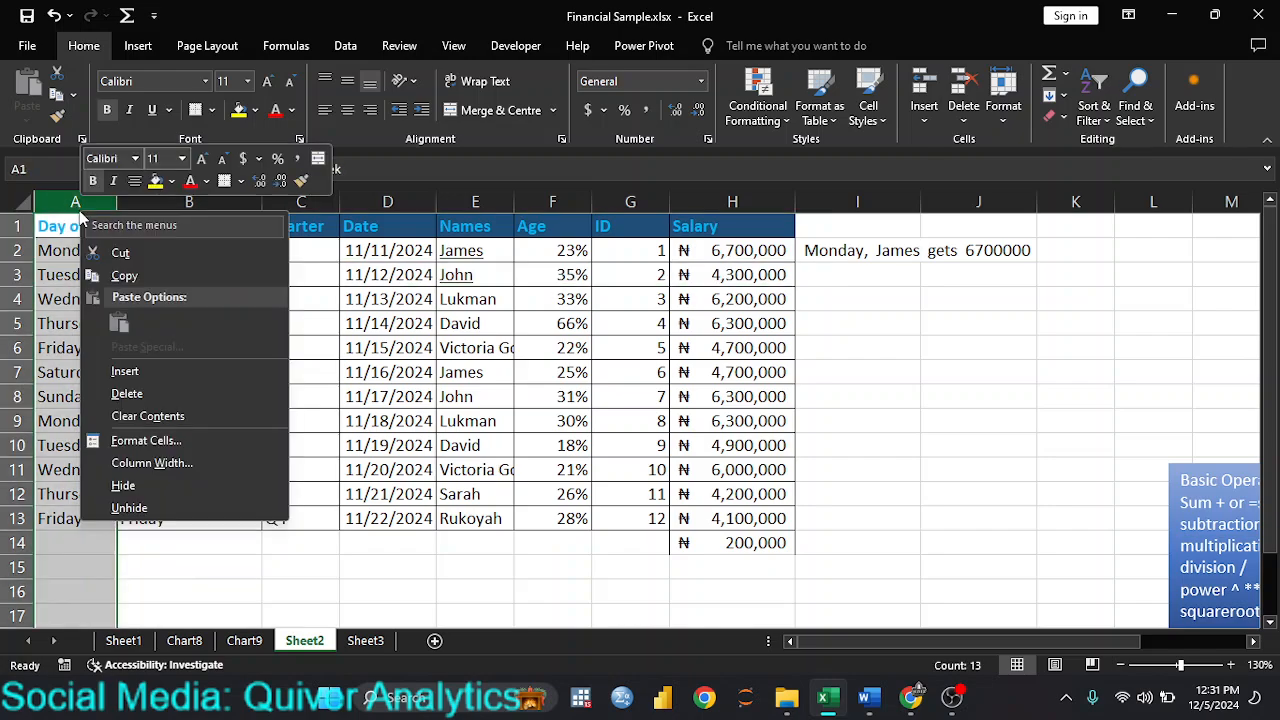
click(155, 378)
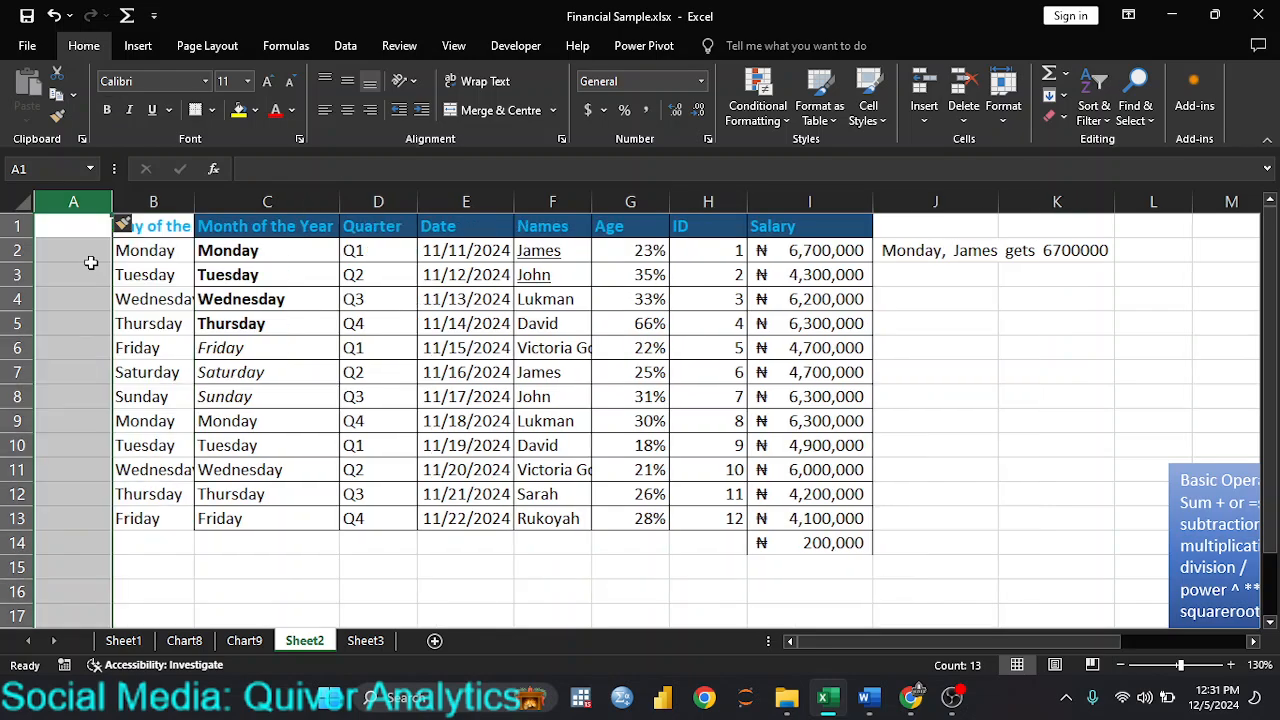
Step: Delete the blank column A in front of the table
right_click(71, 201)
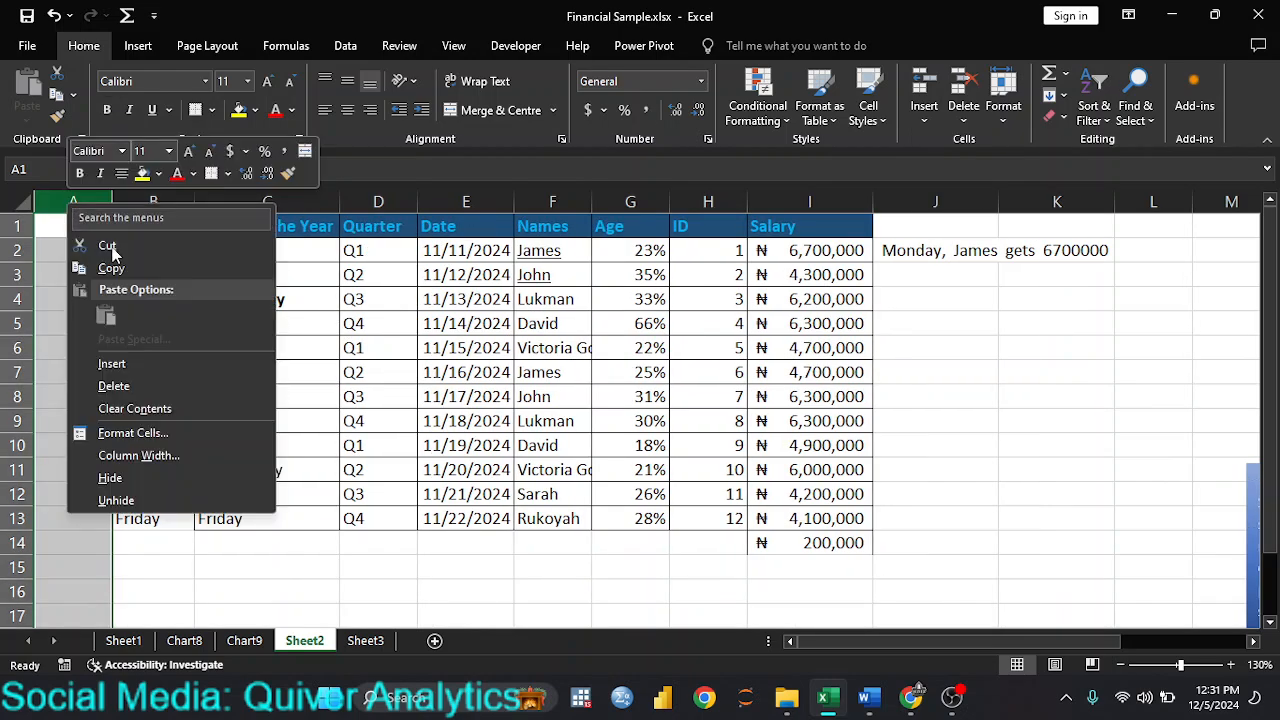
click(144, 379)
click(185, 347)
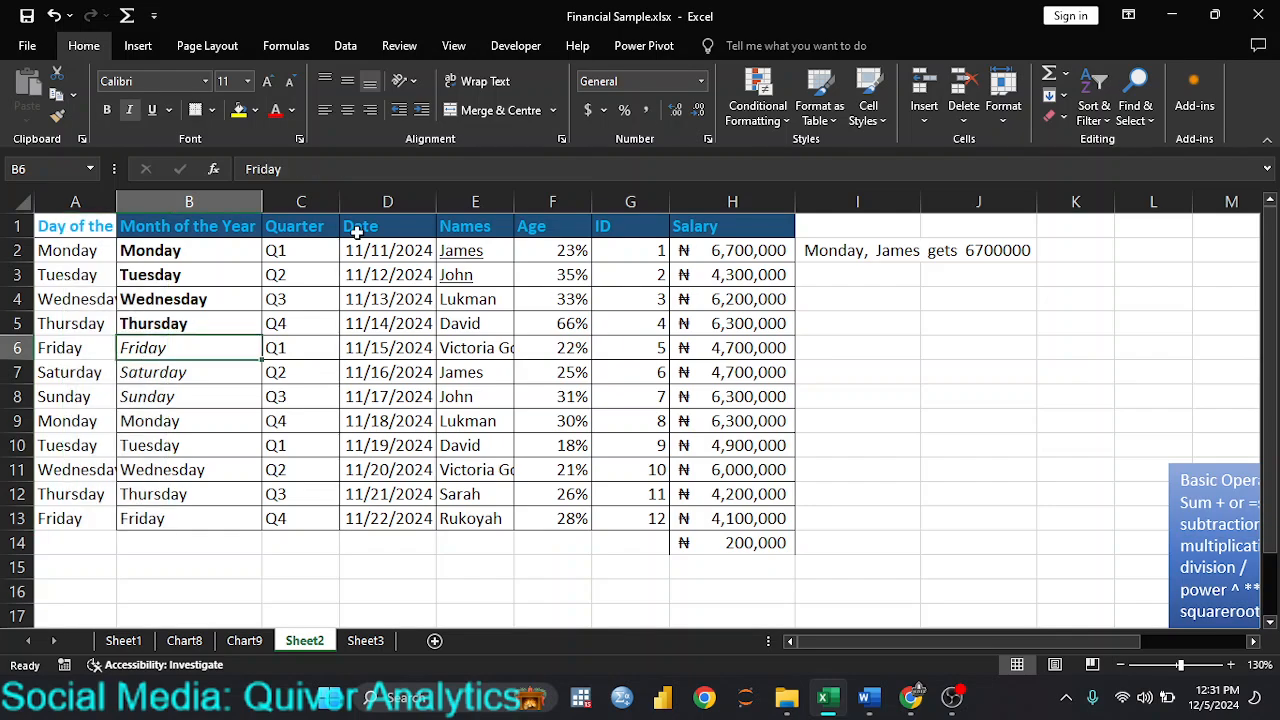
Step: Insert a blank column between the Quarter and Date columns
click(389, 203)
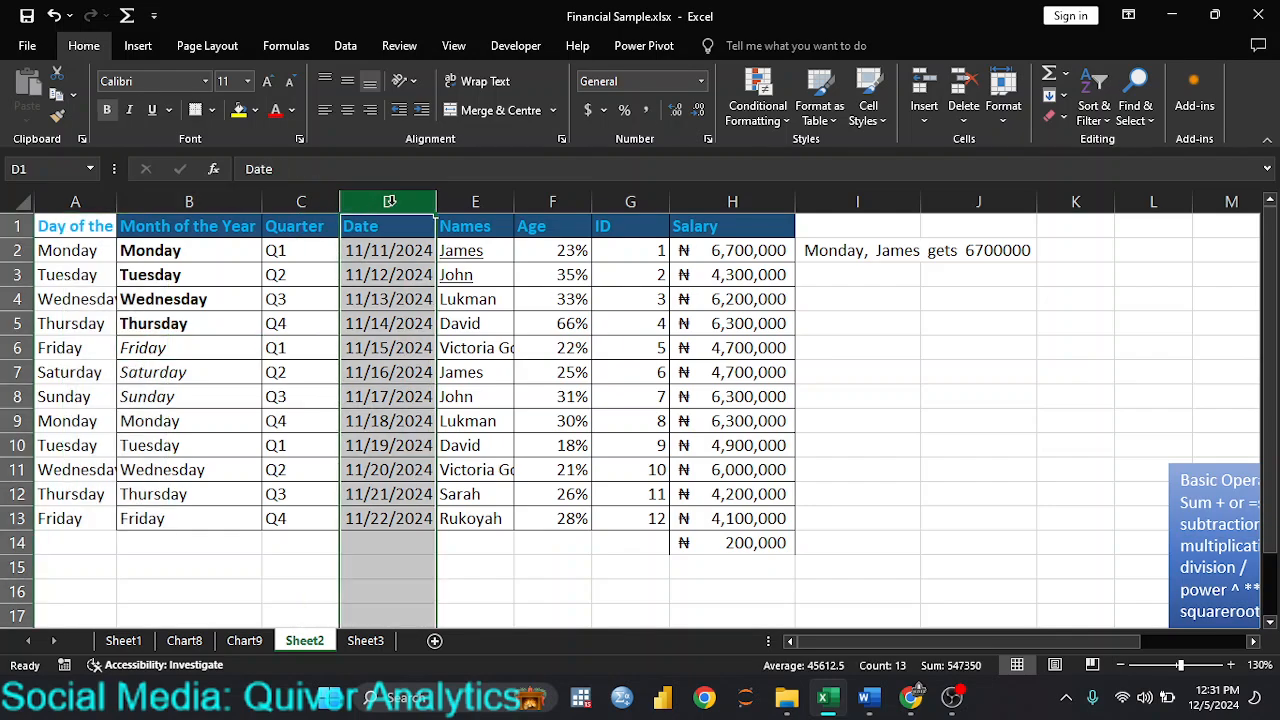
right_click(393, 205)
click(435, 366)
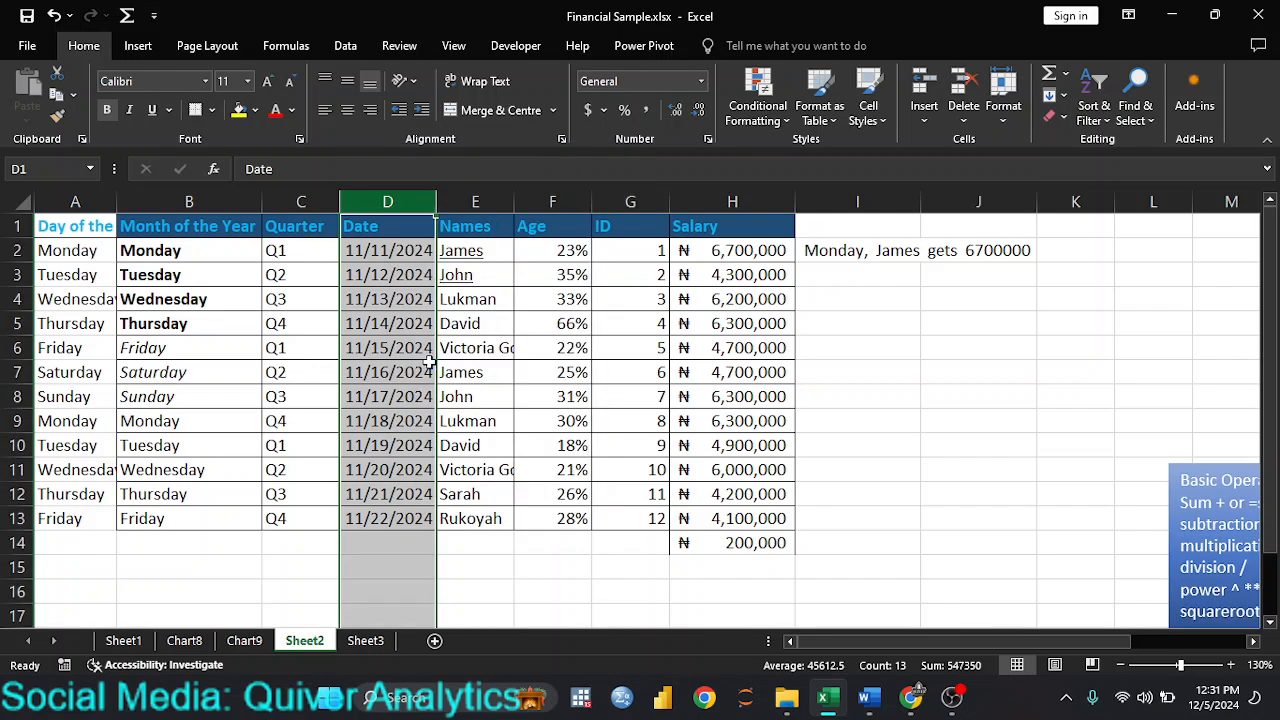
click(366, 245)
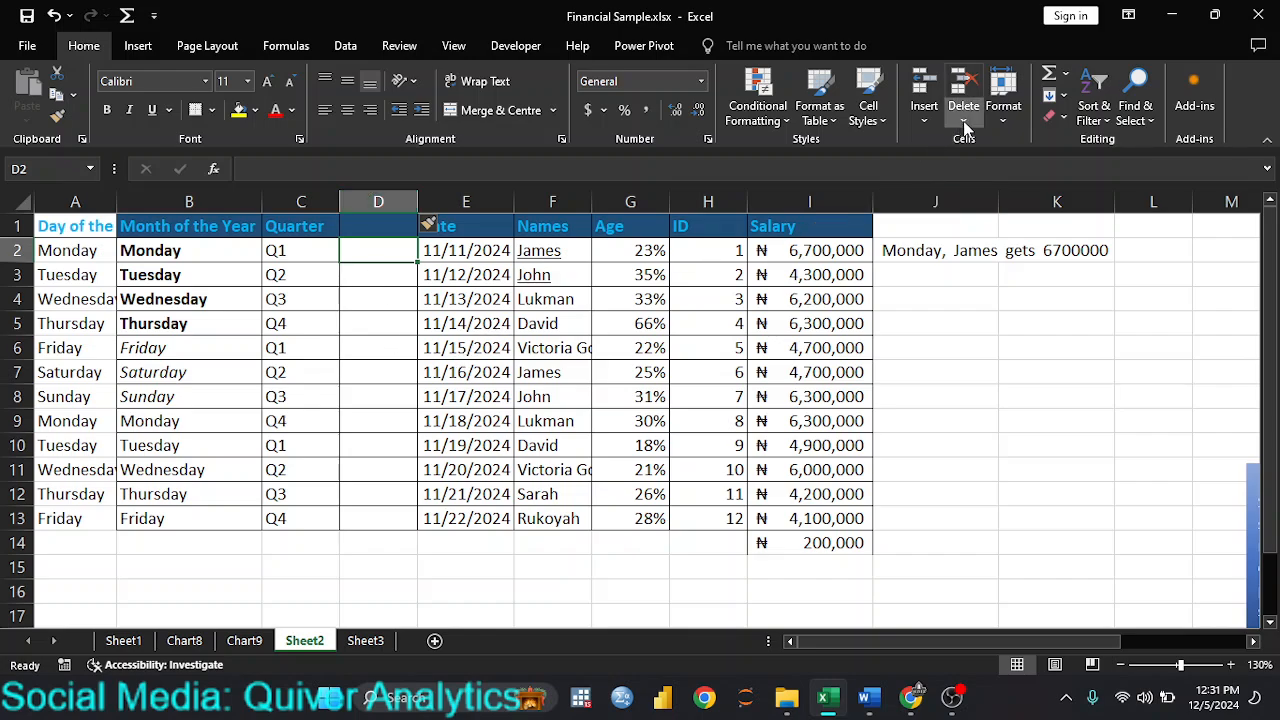
Step: Delete the sheet column containing empty cell D2 and undo that deletion
click(963, 122)
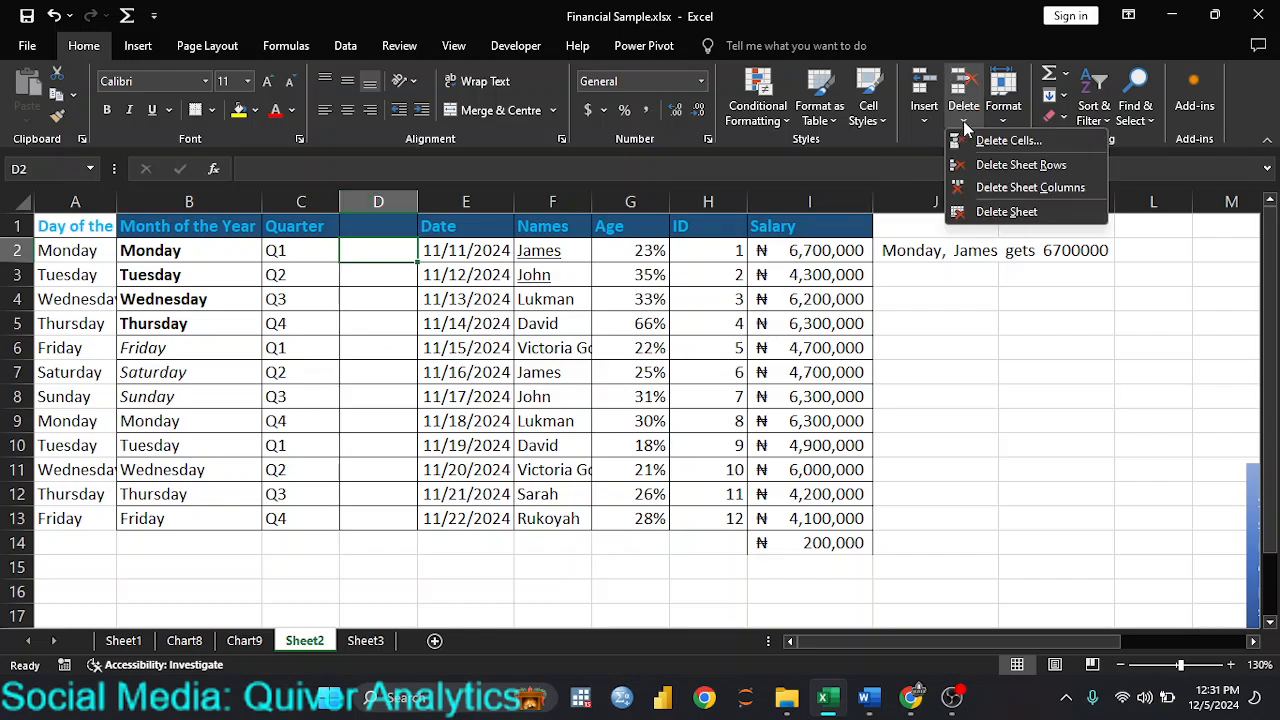
click(997, 191)
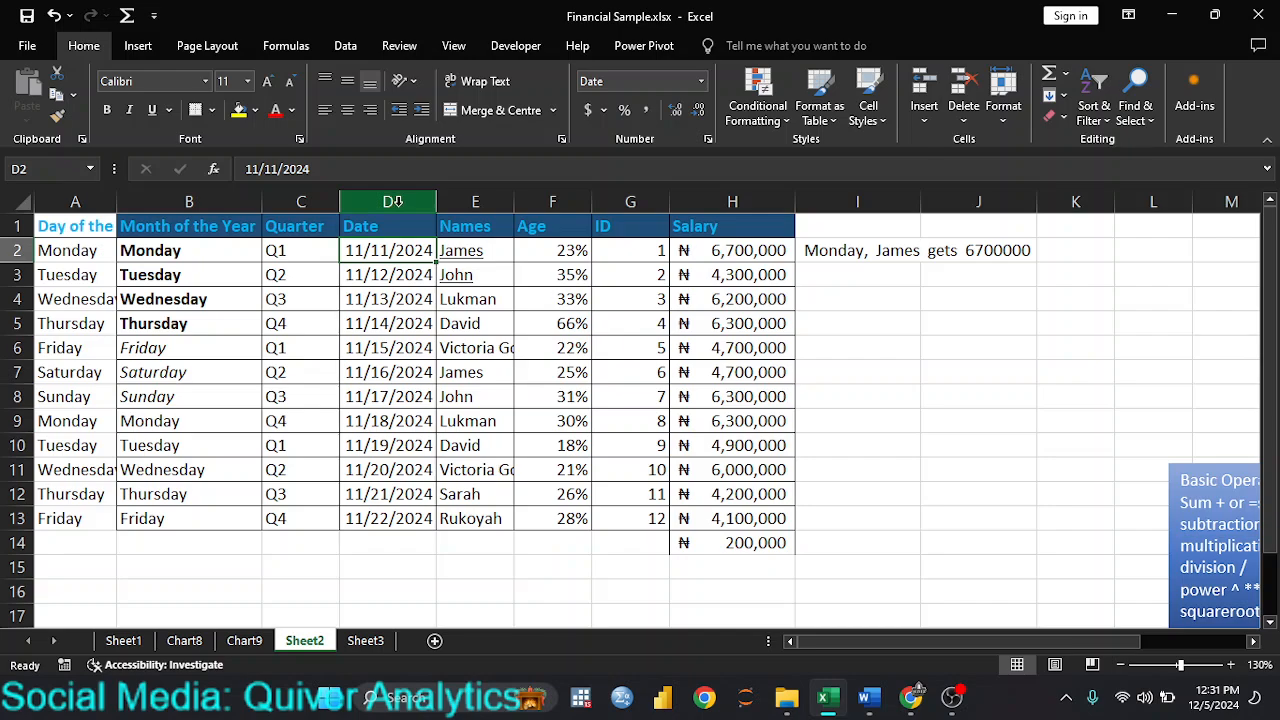
key(ctrl+z)
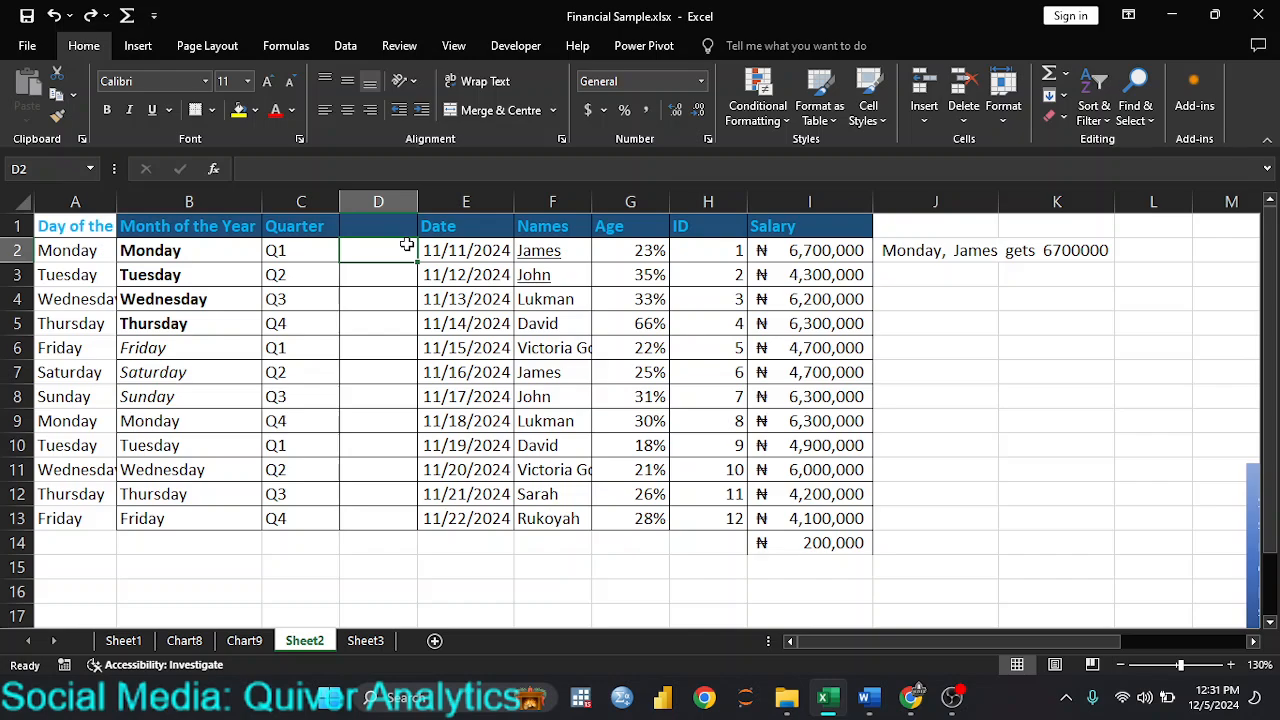
Step: Delete the empty cell D5 using Delete Cells with the Shift cells left option
click(380, 333)
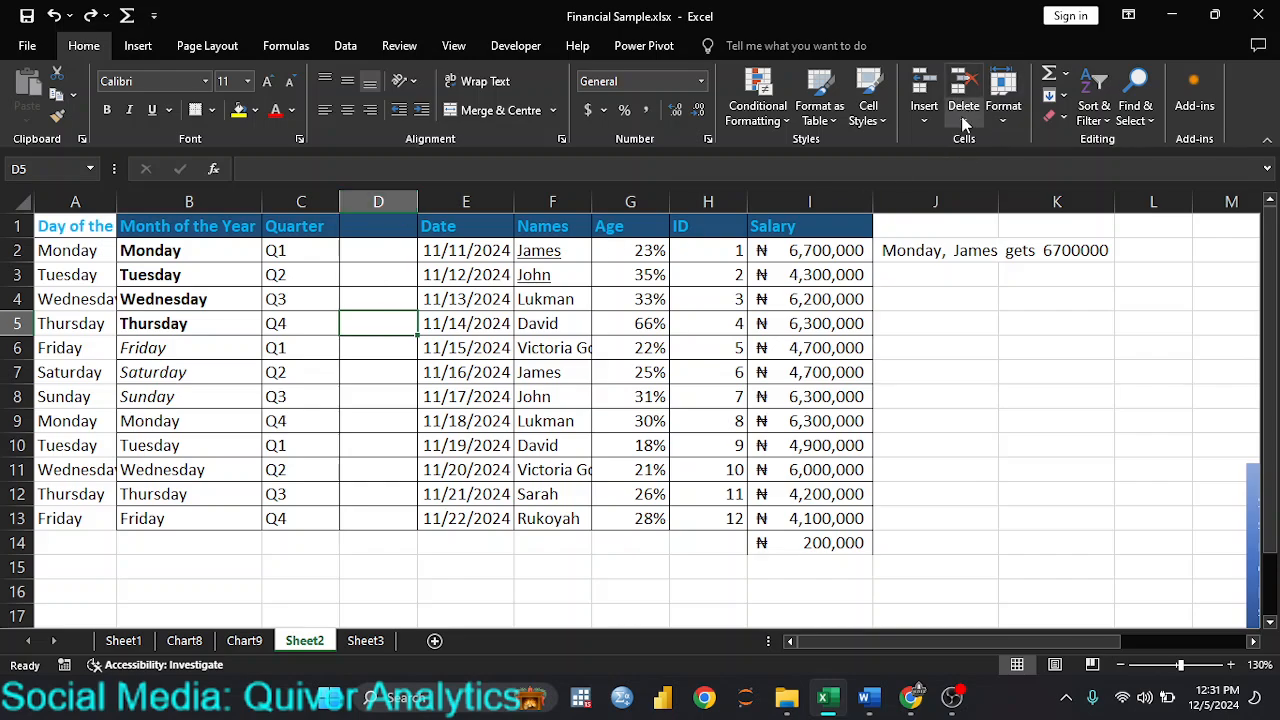
click(966, 123)
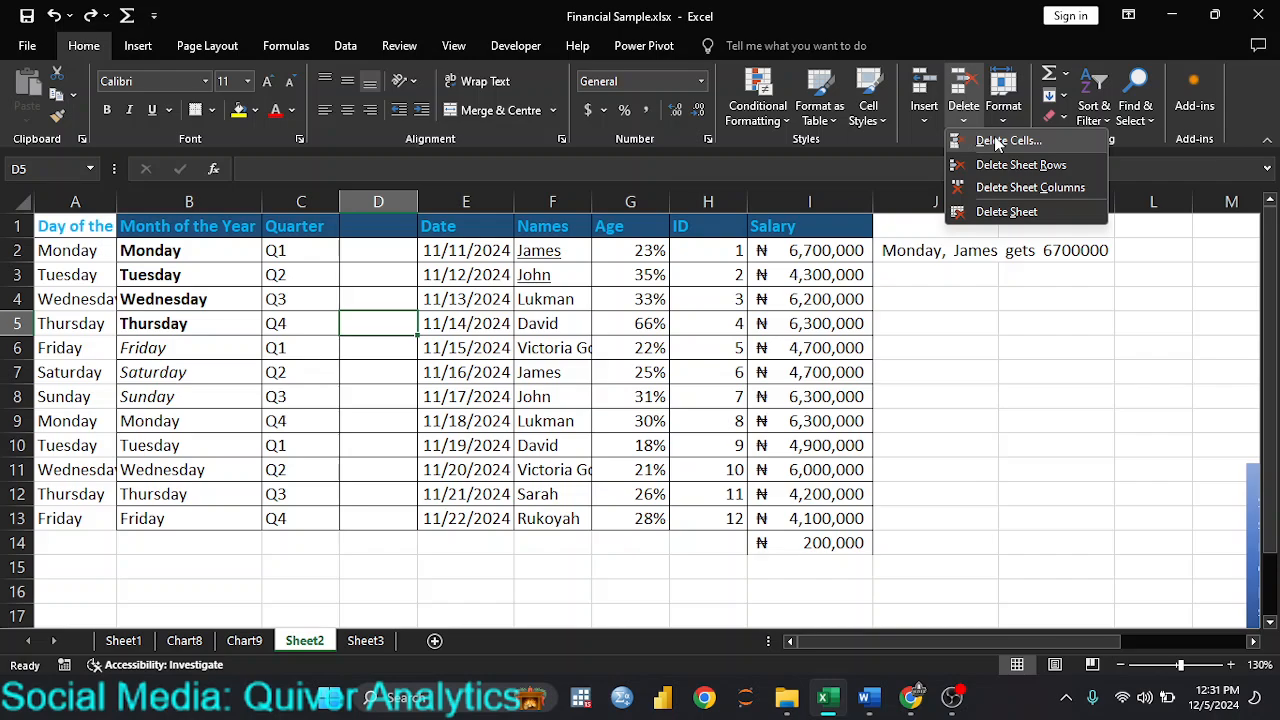
click(997, 142)
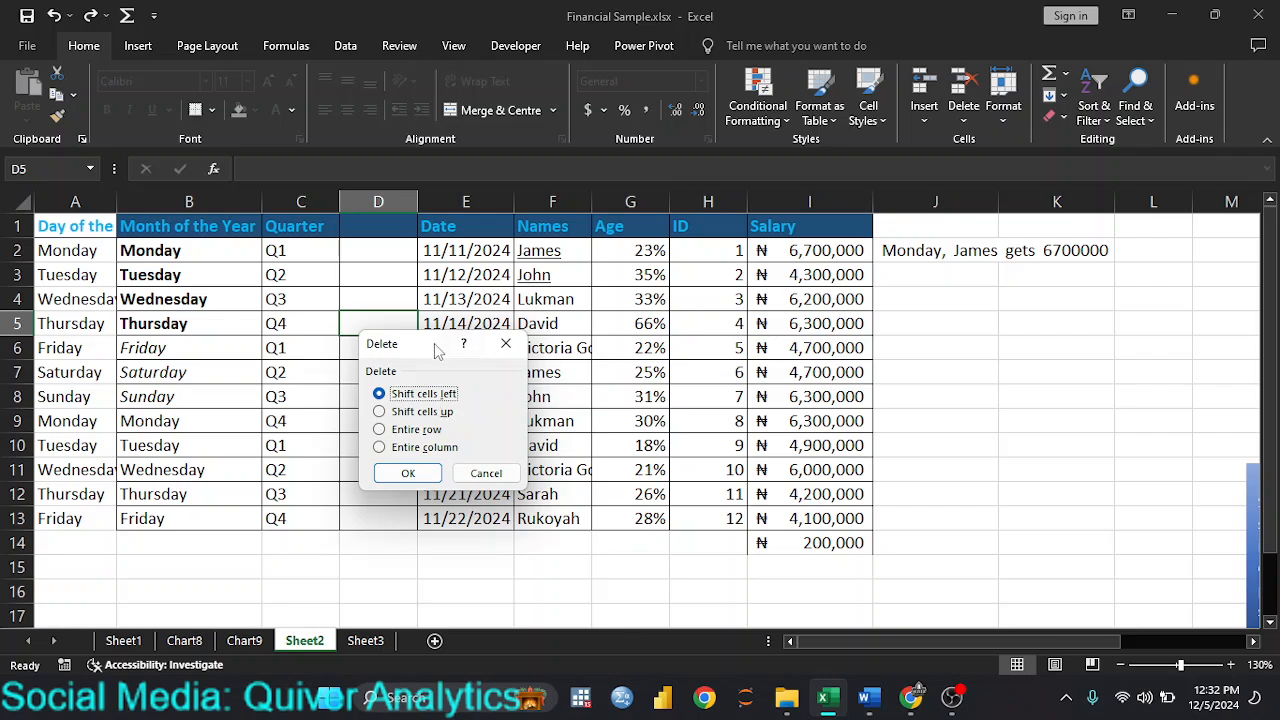
drag(435, 345, 640, 345)
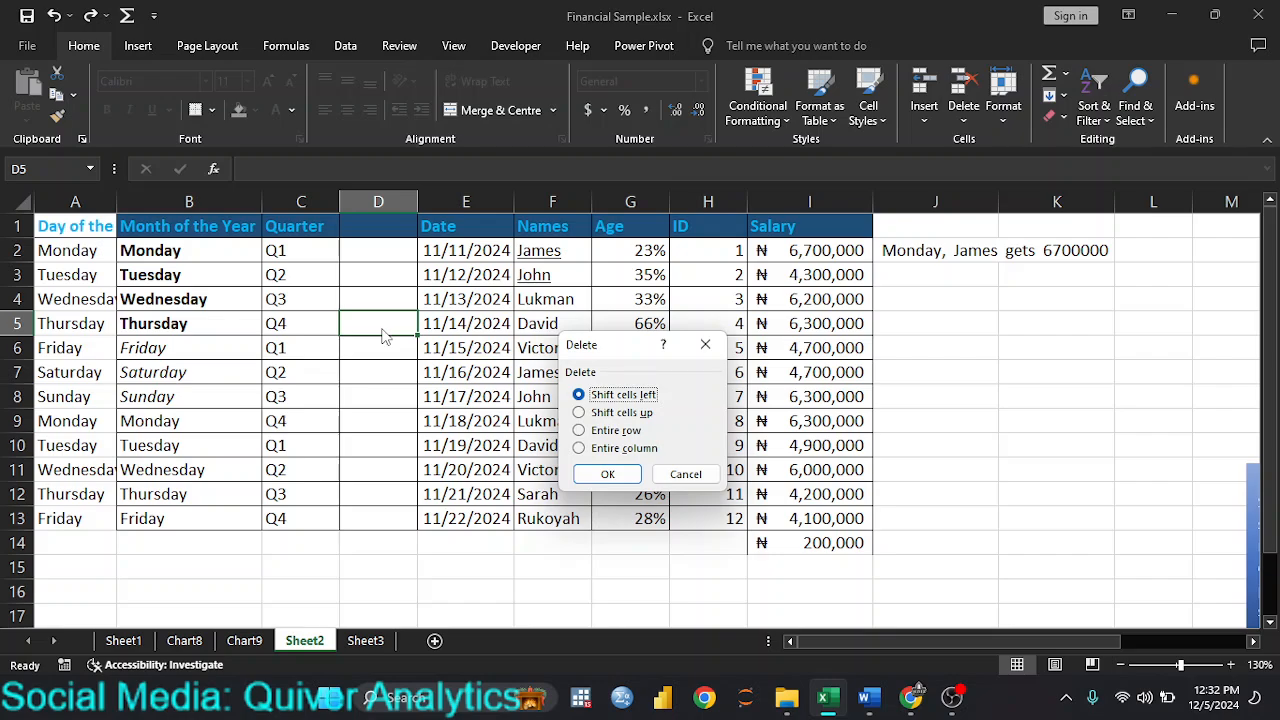
click(580, 413)
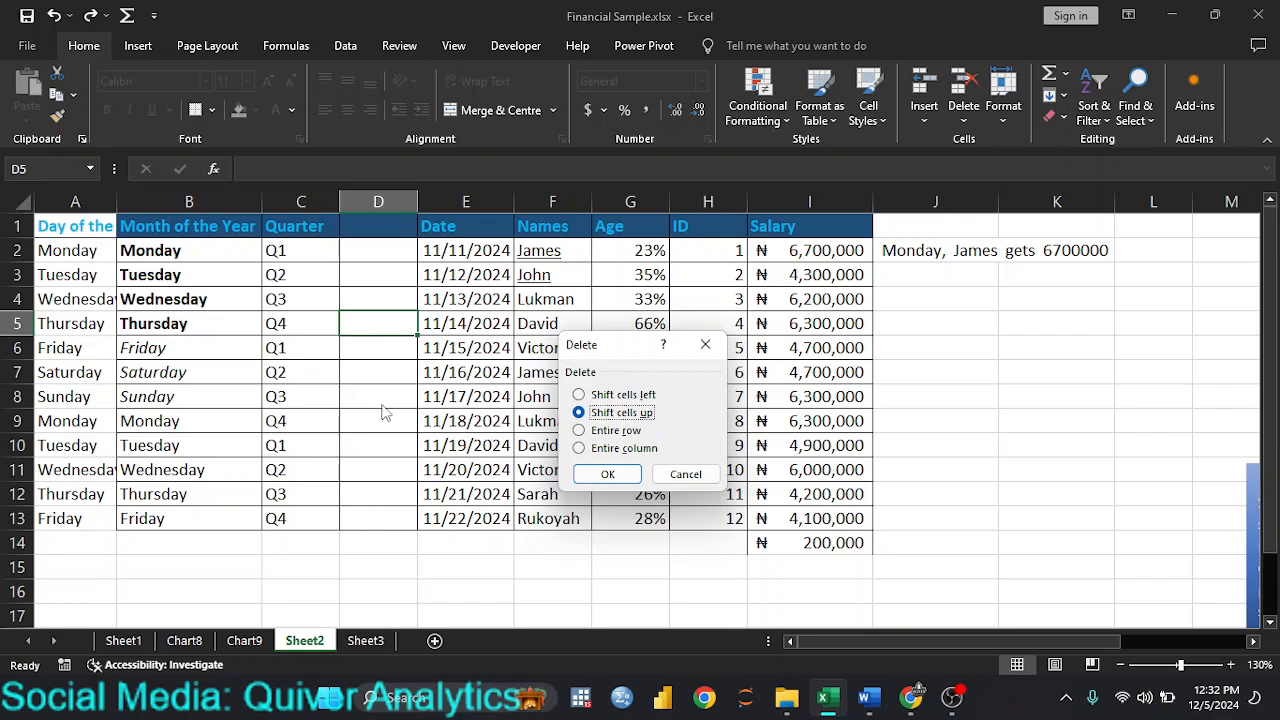
click(580, 431)
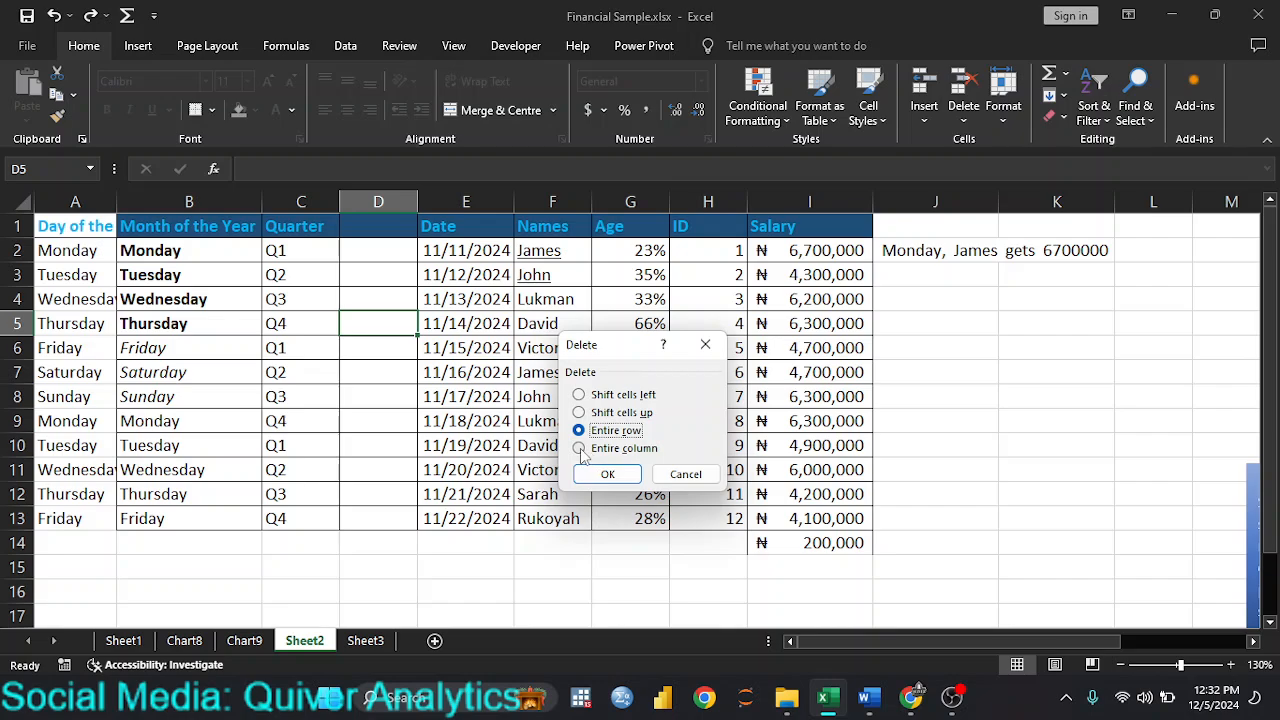
click(580, 449)
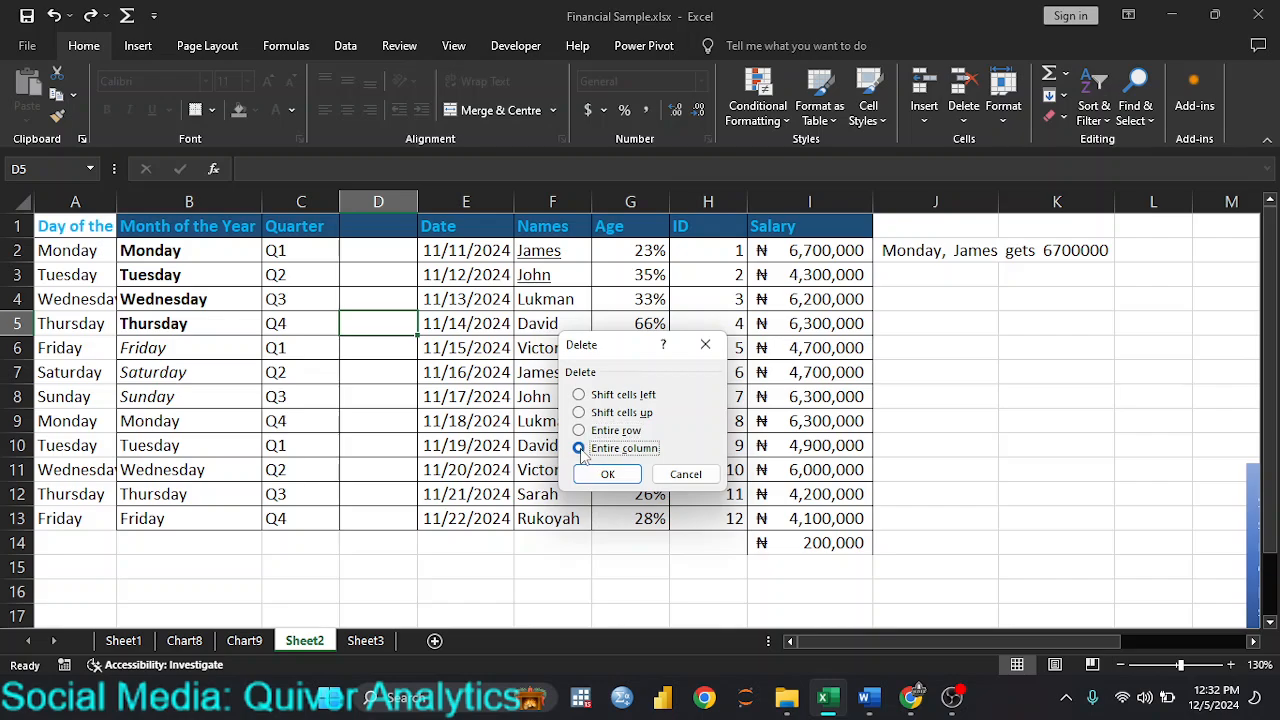
click(580, 395)
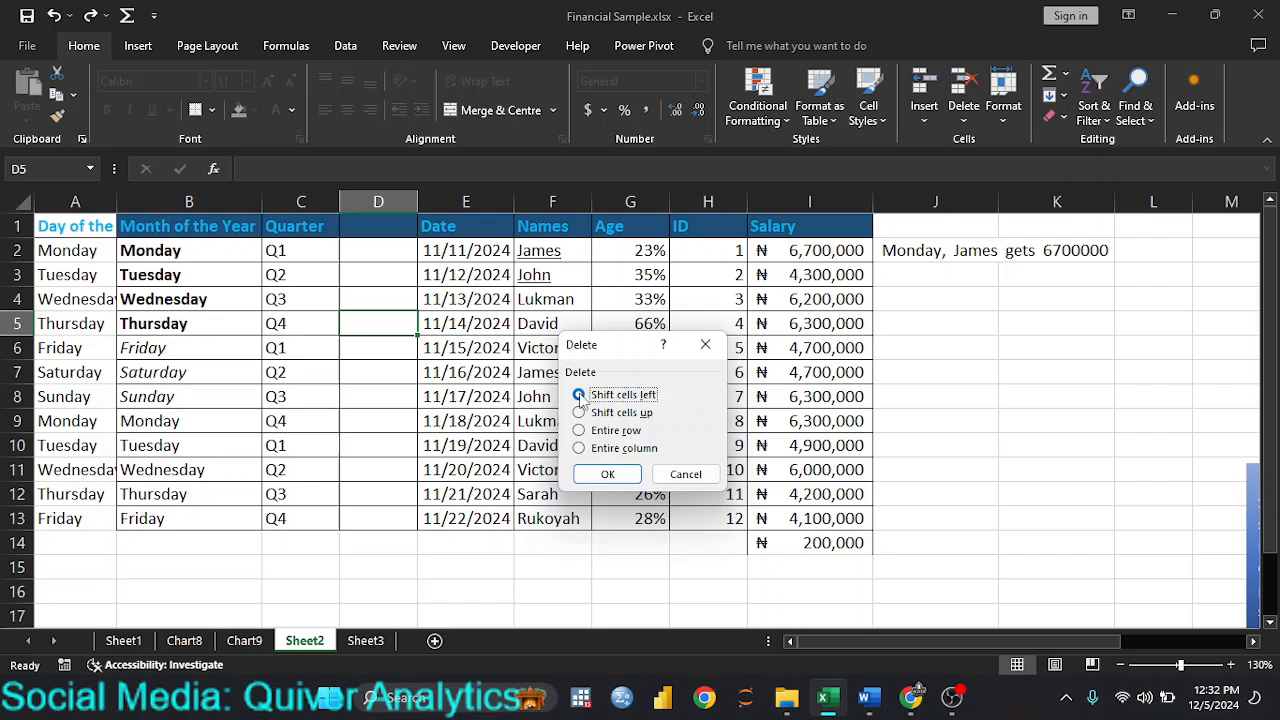
click(630, 476)
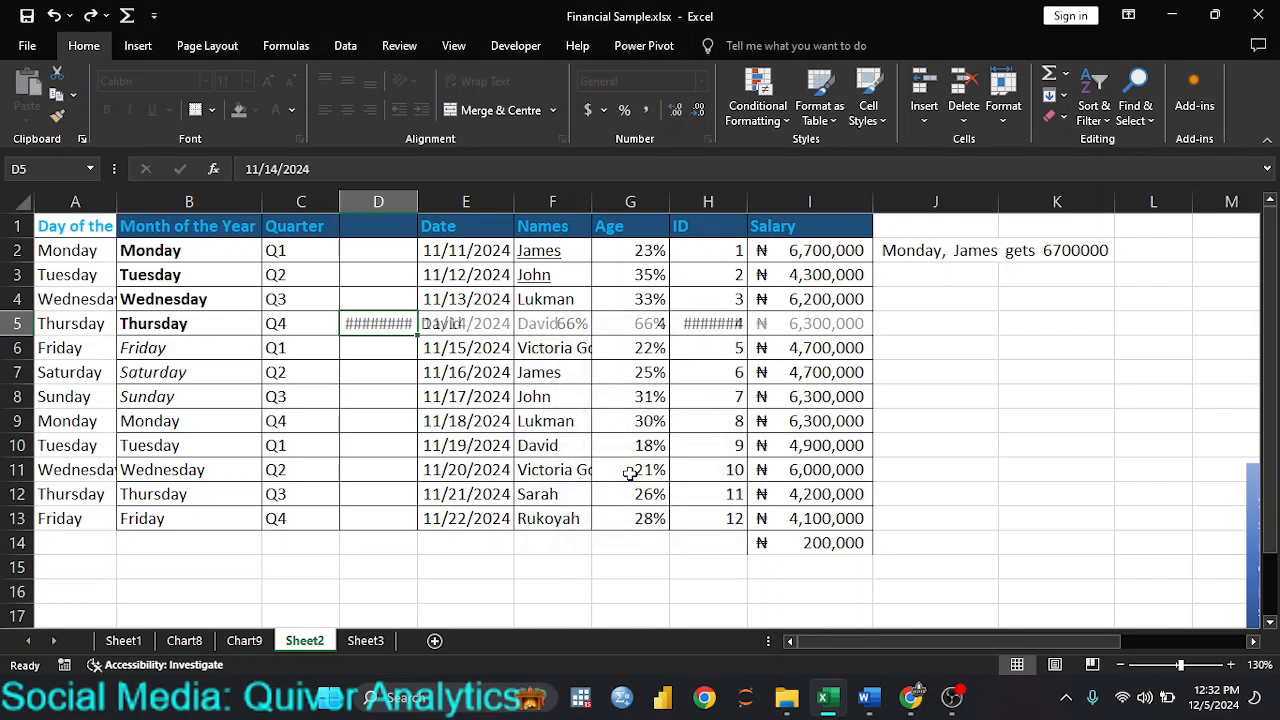
Step: Autofit the widths of columns D and H to show the shifted date and salary in row 5
click(500, 417)
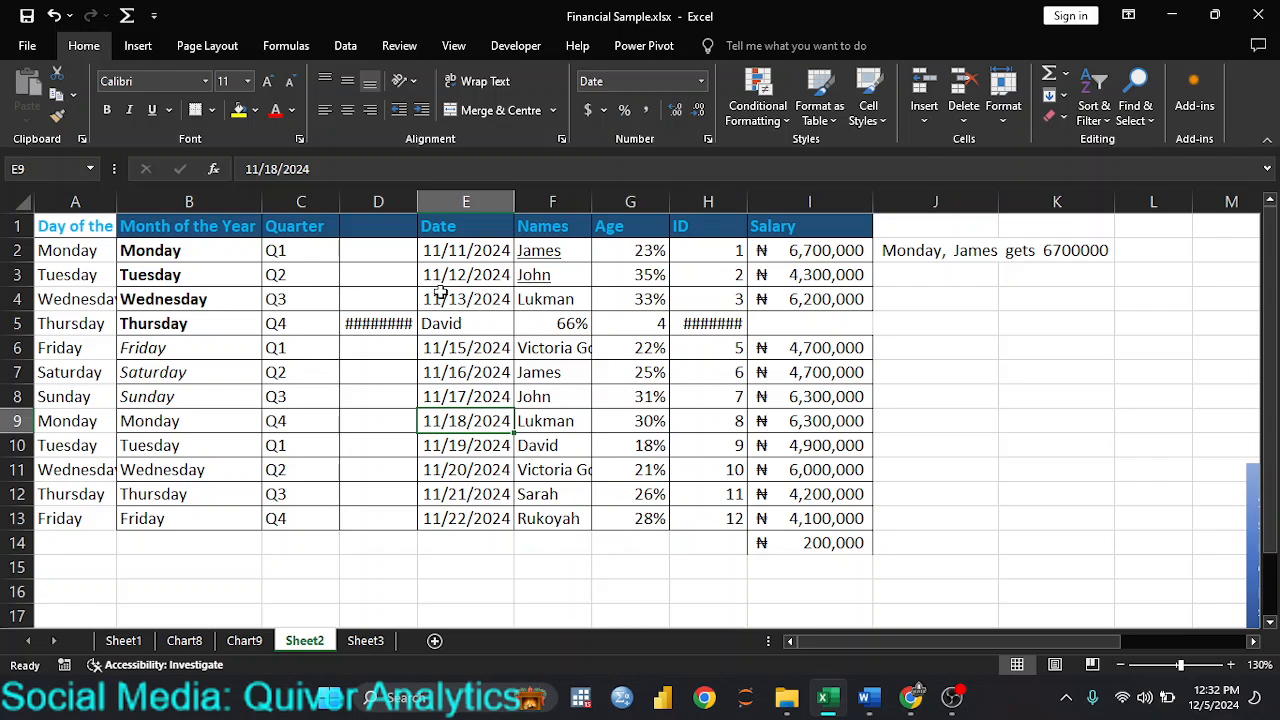
double_click(415, 201)
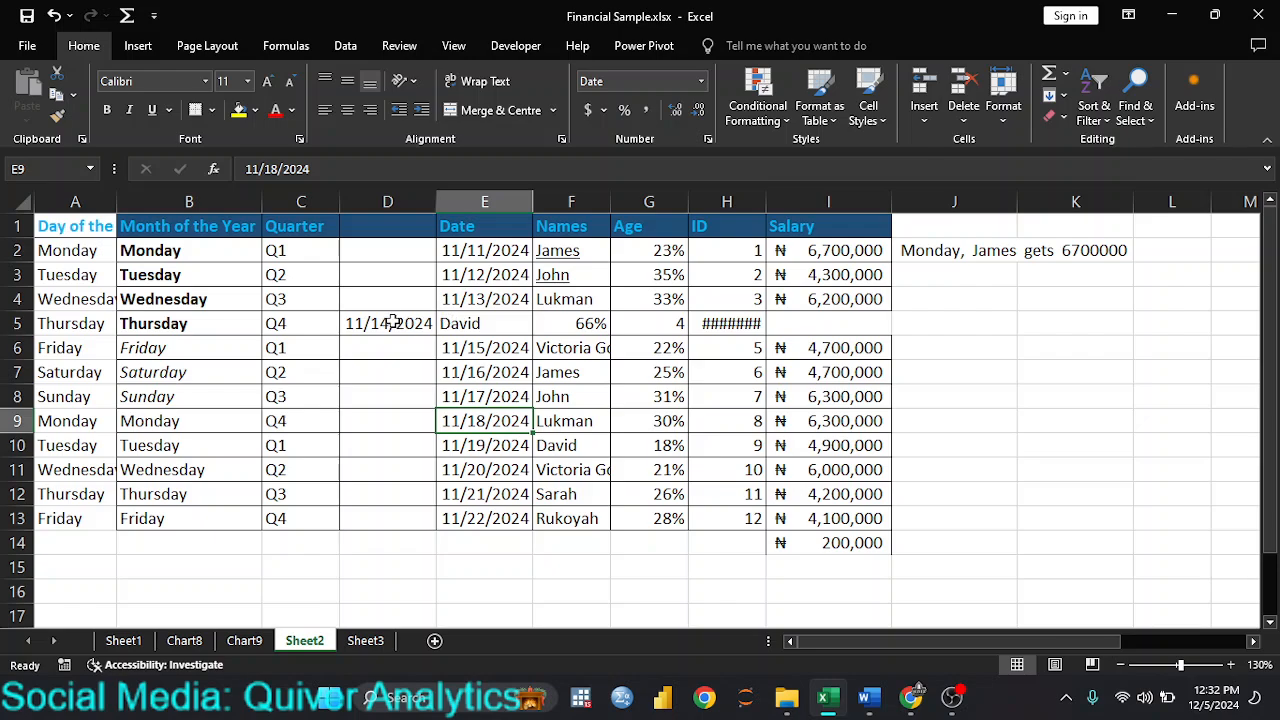
double_click(766, 201)
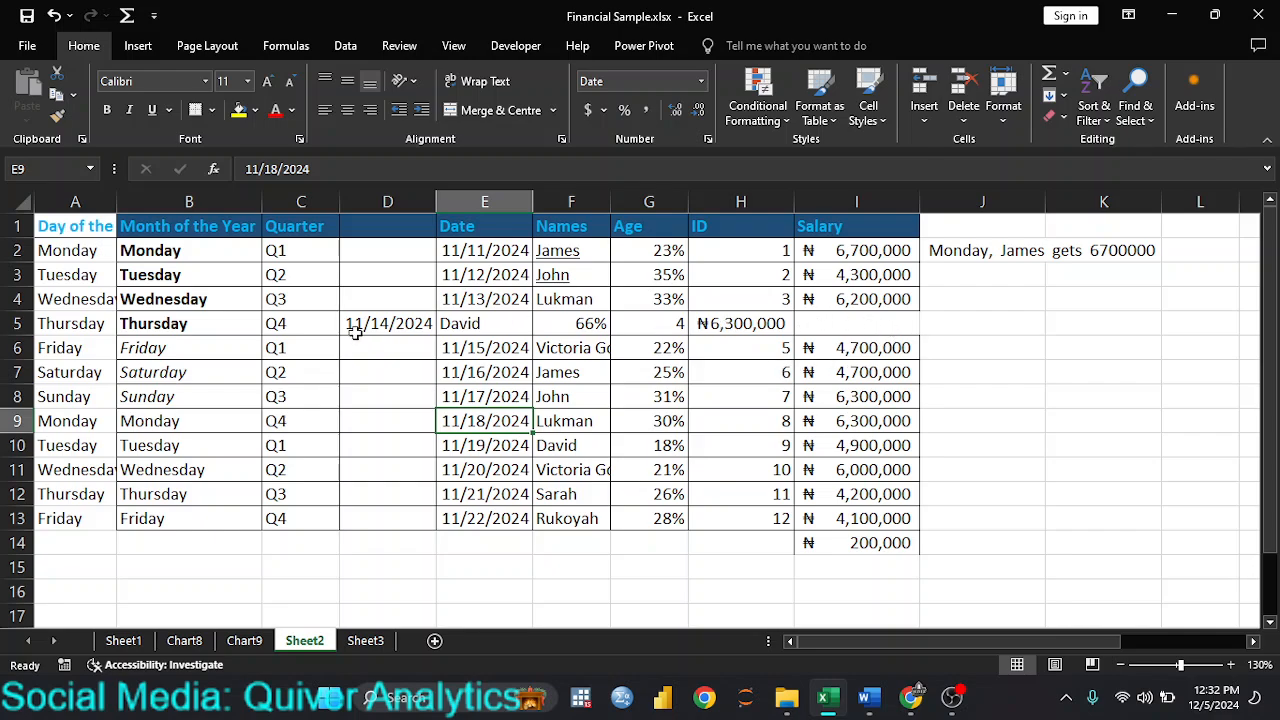
Step: Undo both column width adjustments and the deletion of cell D5
key(ctrl+z)
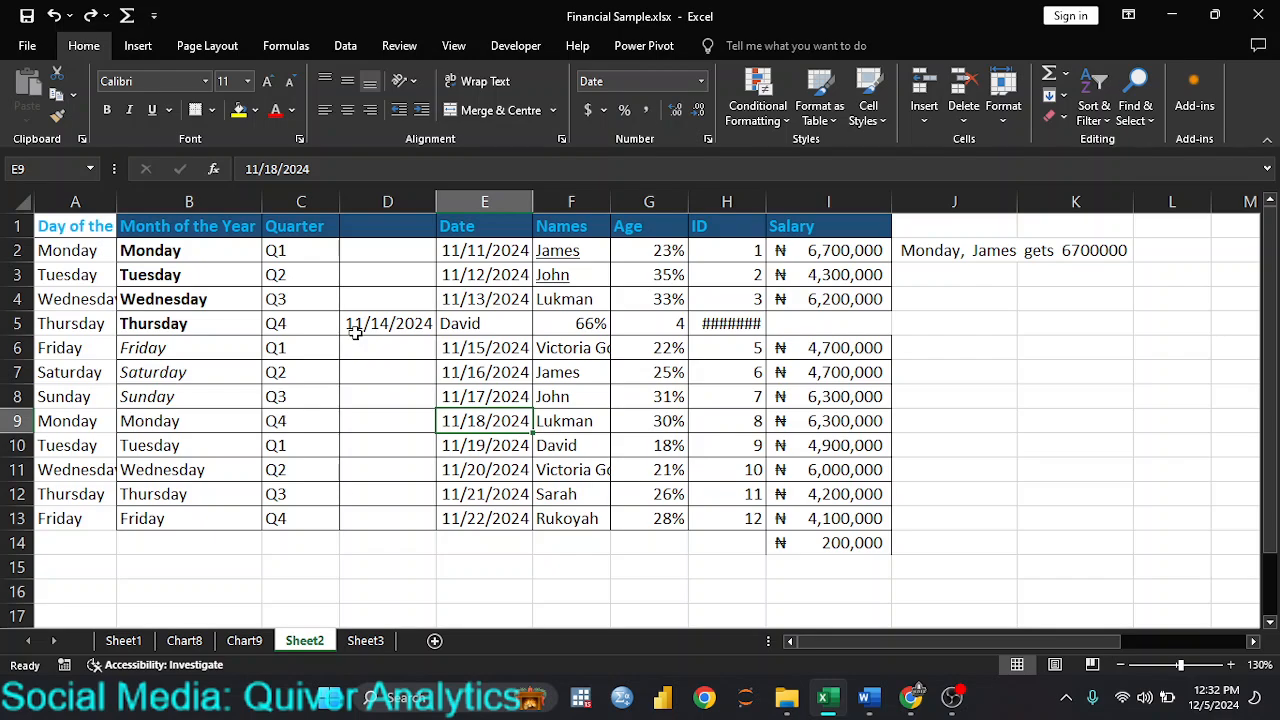
key(ctrl+z)
key(ctrl+z)
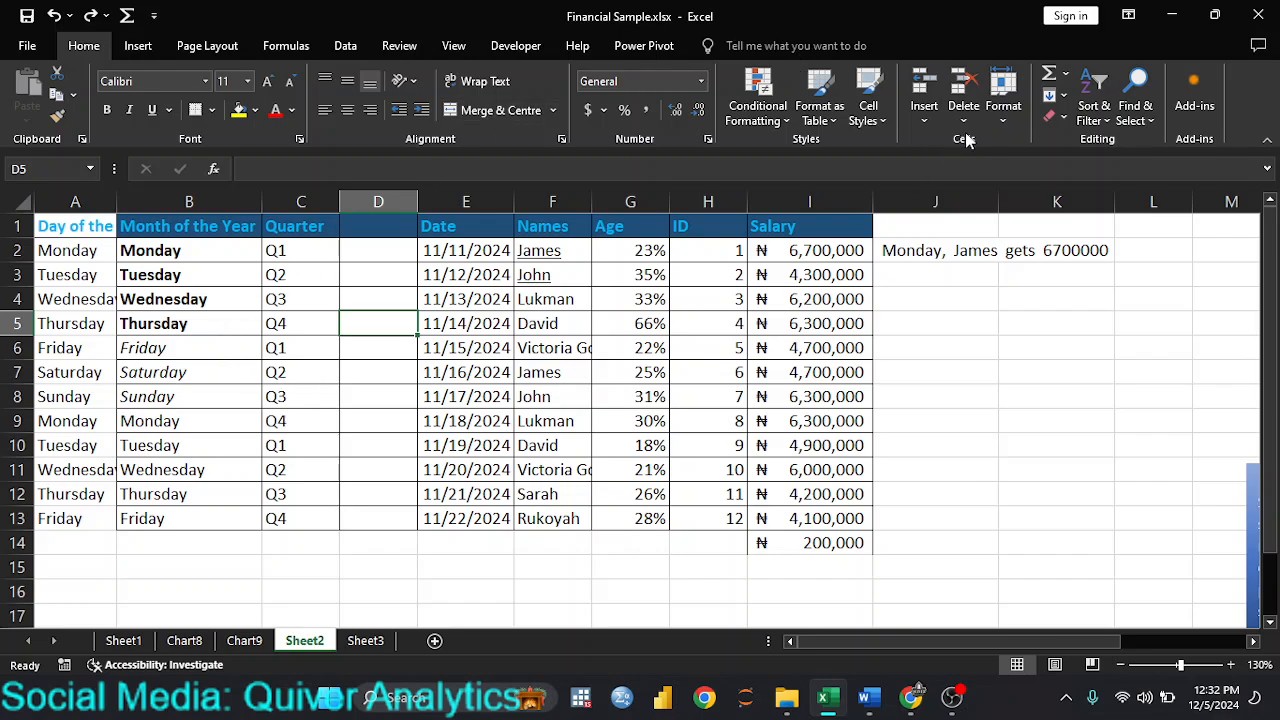
Step: Delete the blank sheet column D between the Quarter and Date columns
click(965, 124)
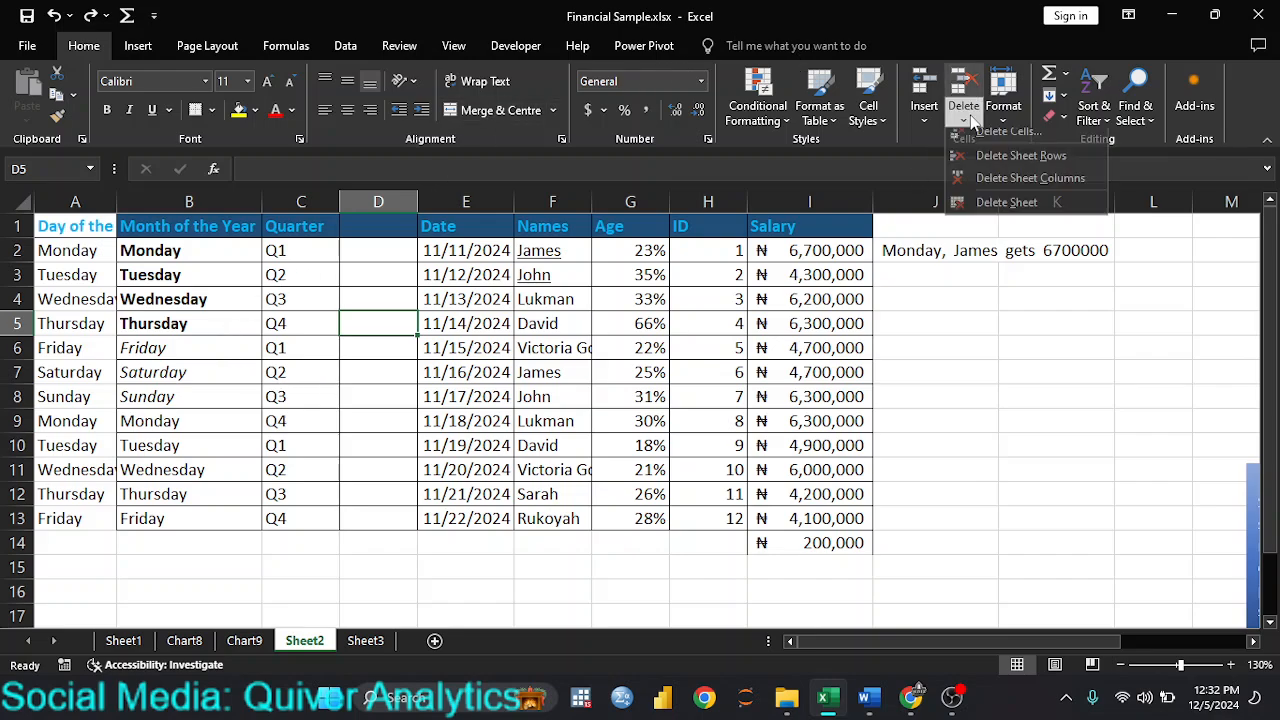
click(1030, 188)
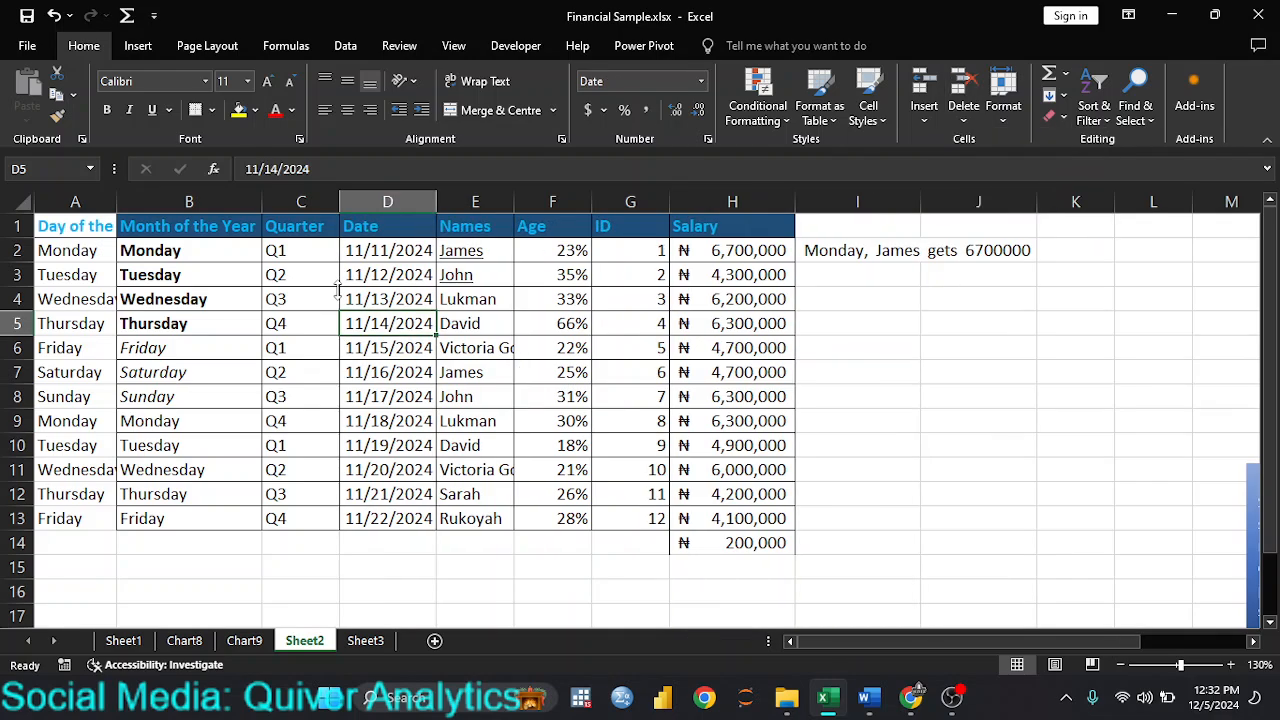
Step: Insert a blank row directly below the table's header row and delete that sheet row again
click(14, 250)
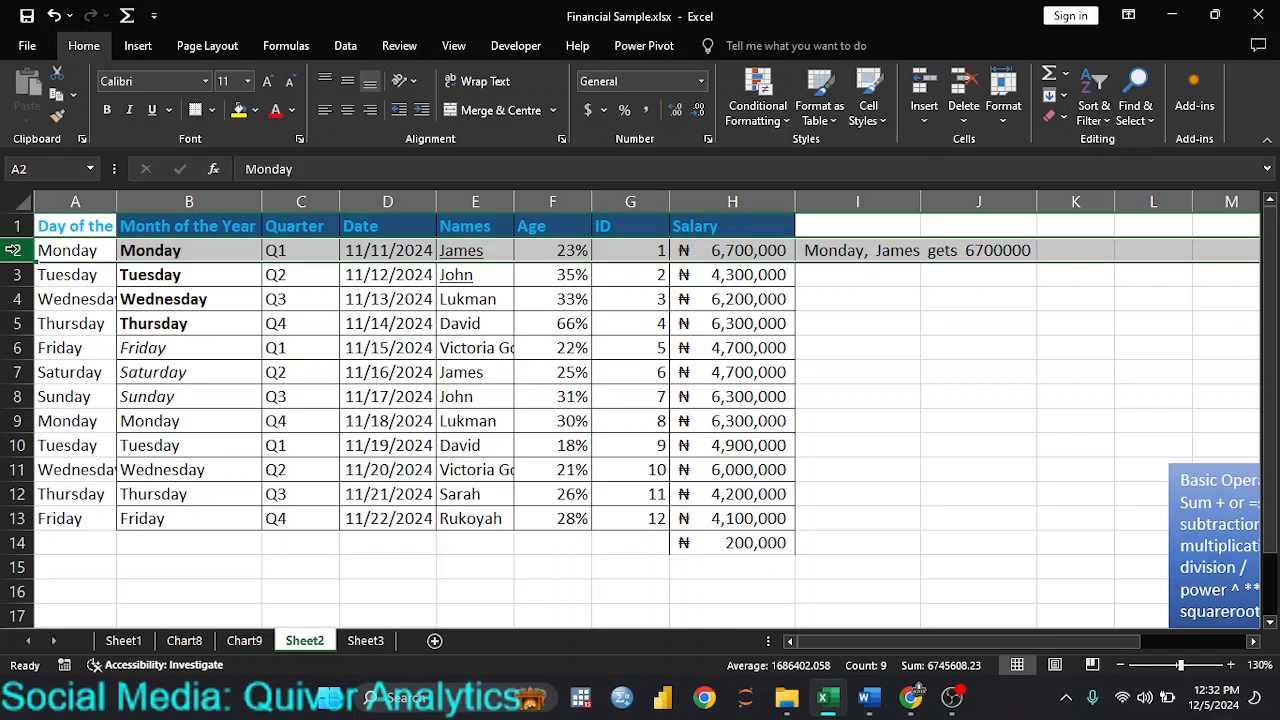
right_click(14, 250)
click(84, 415)
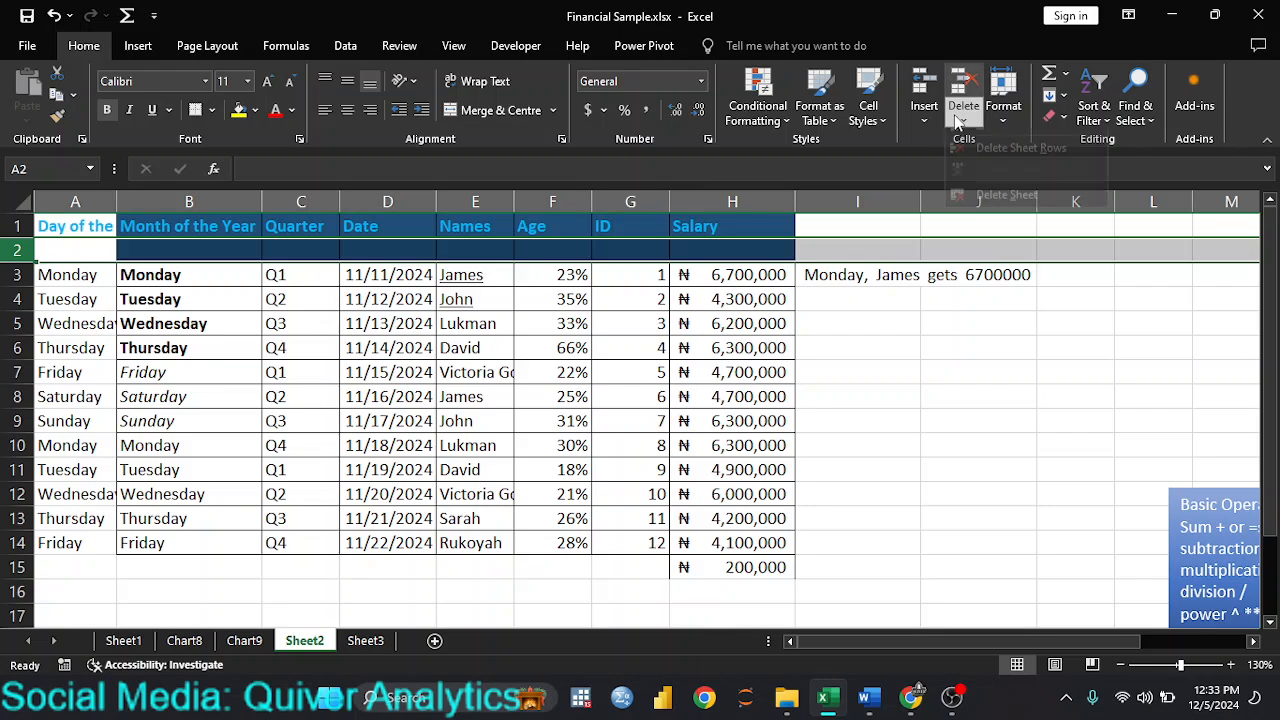
click(960, 116)
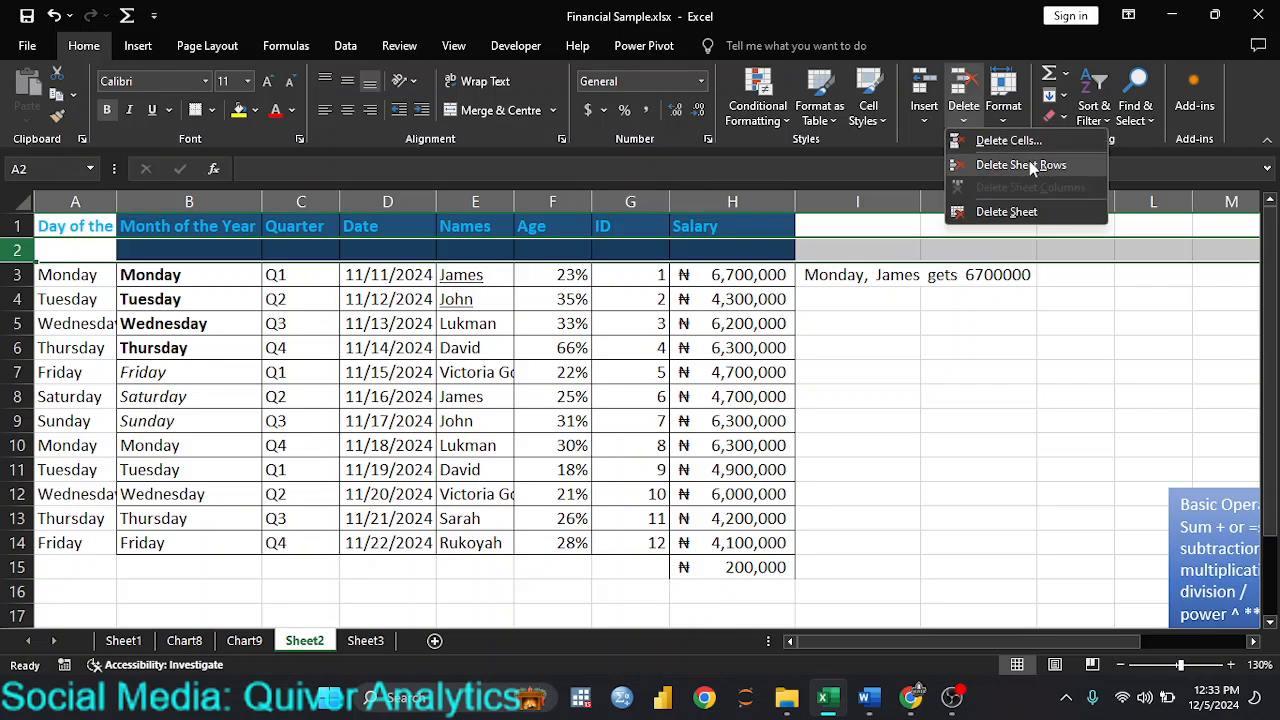
click(1030, 167)
click(505, 372)
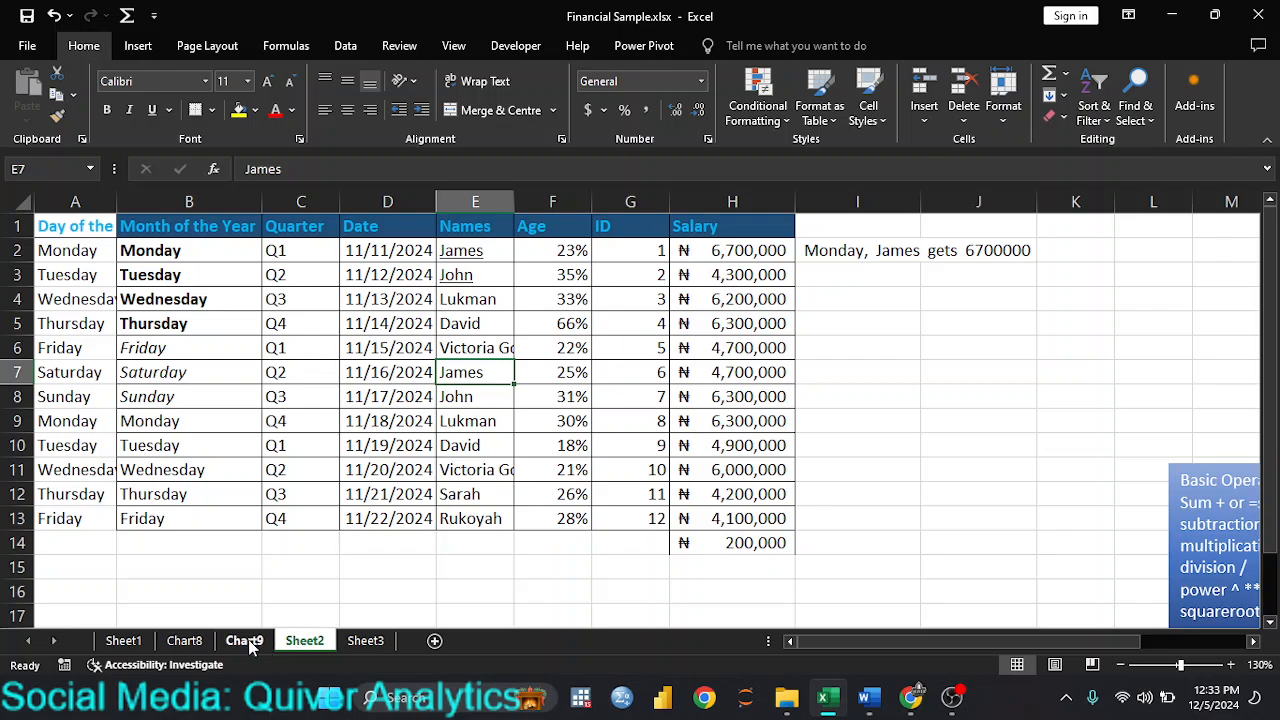
Step: View the Chart8 and Sheet3 sheets of the workbook
click(185, 641)
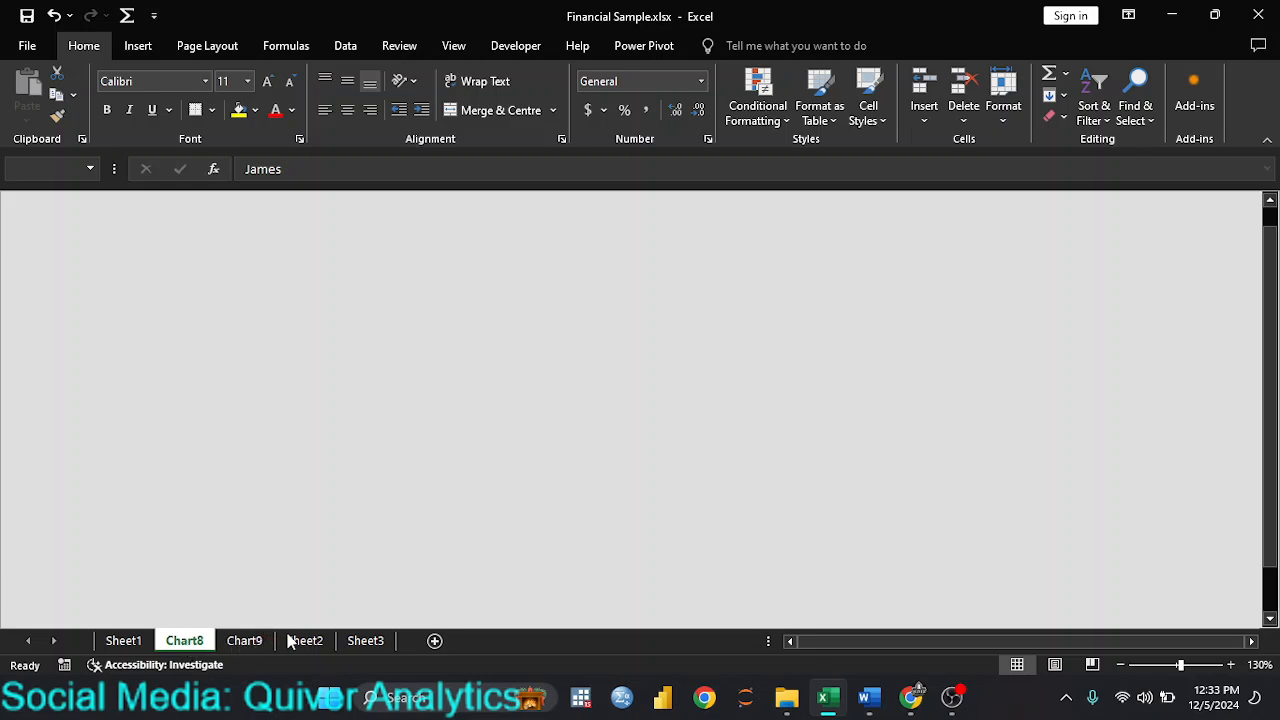
click(186, 642)
click(372, 645)
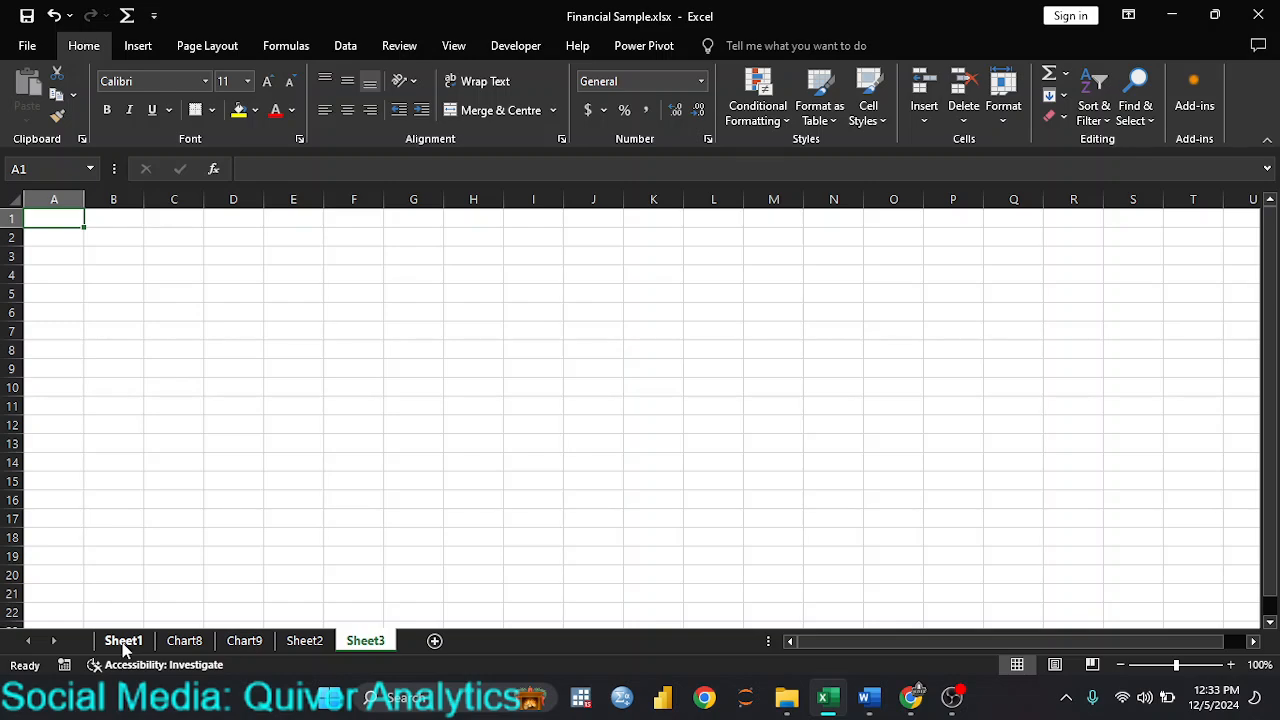
Step: Rename Sheet1, which holds the financial records table, as data
click(123, 642)
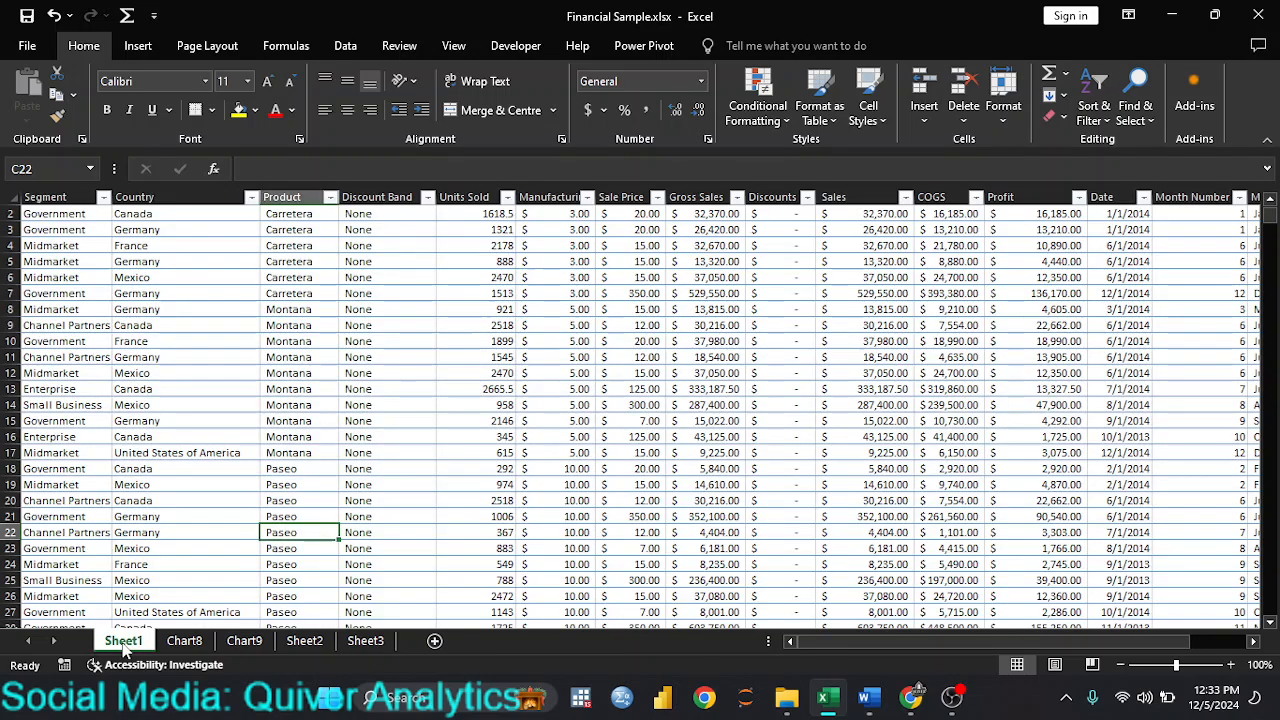
double_click(128, 640)
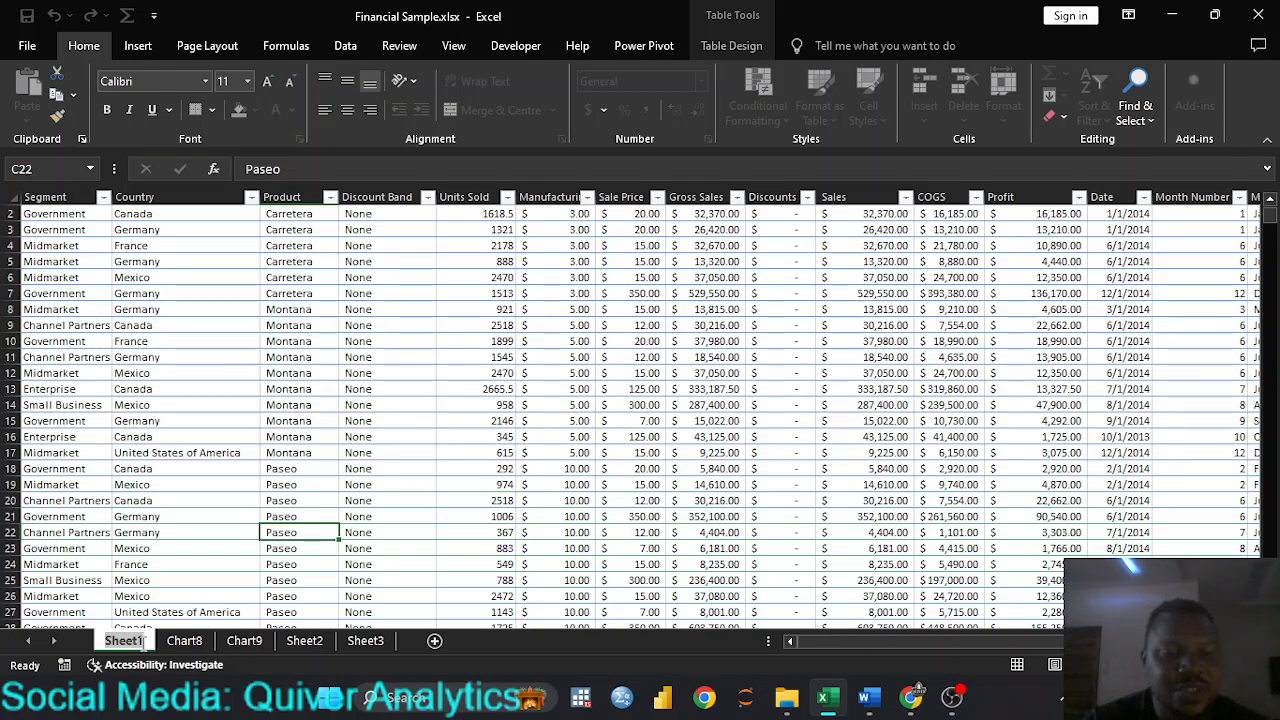
text(data)
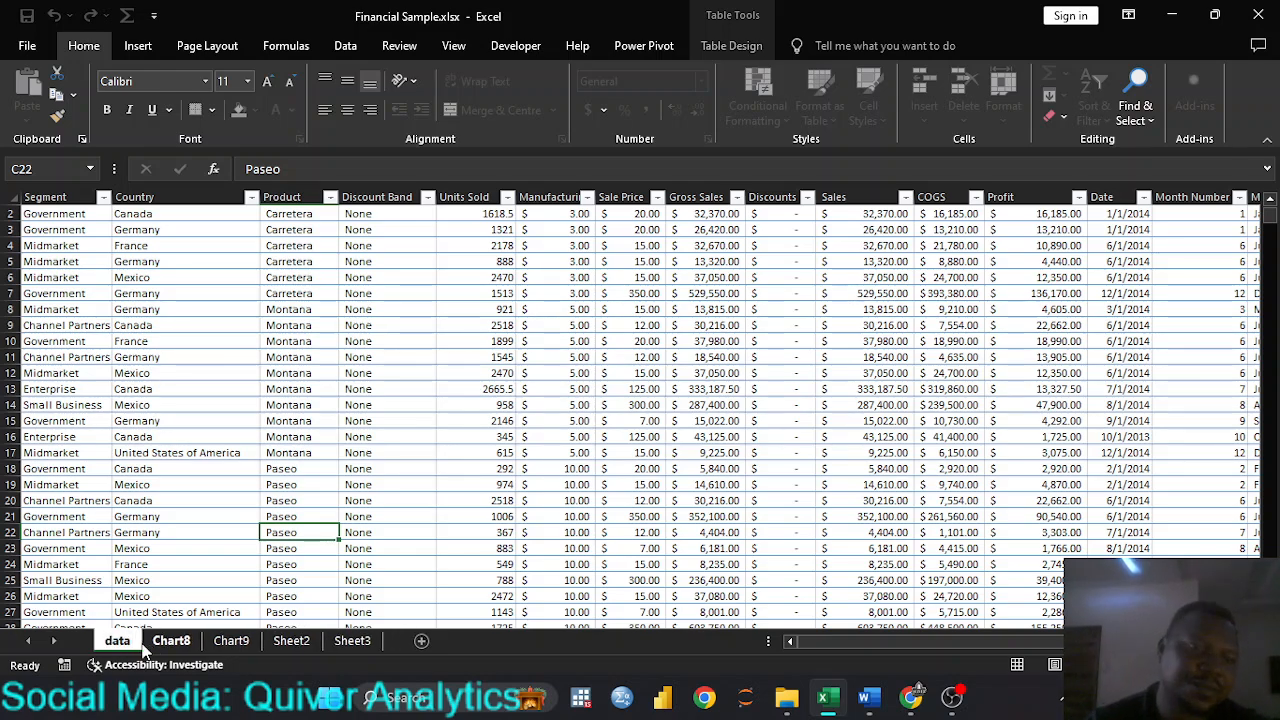
key(Return)
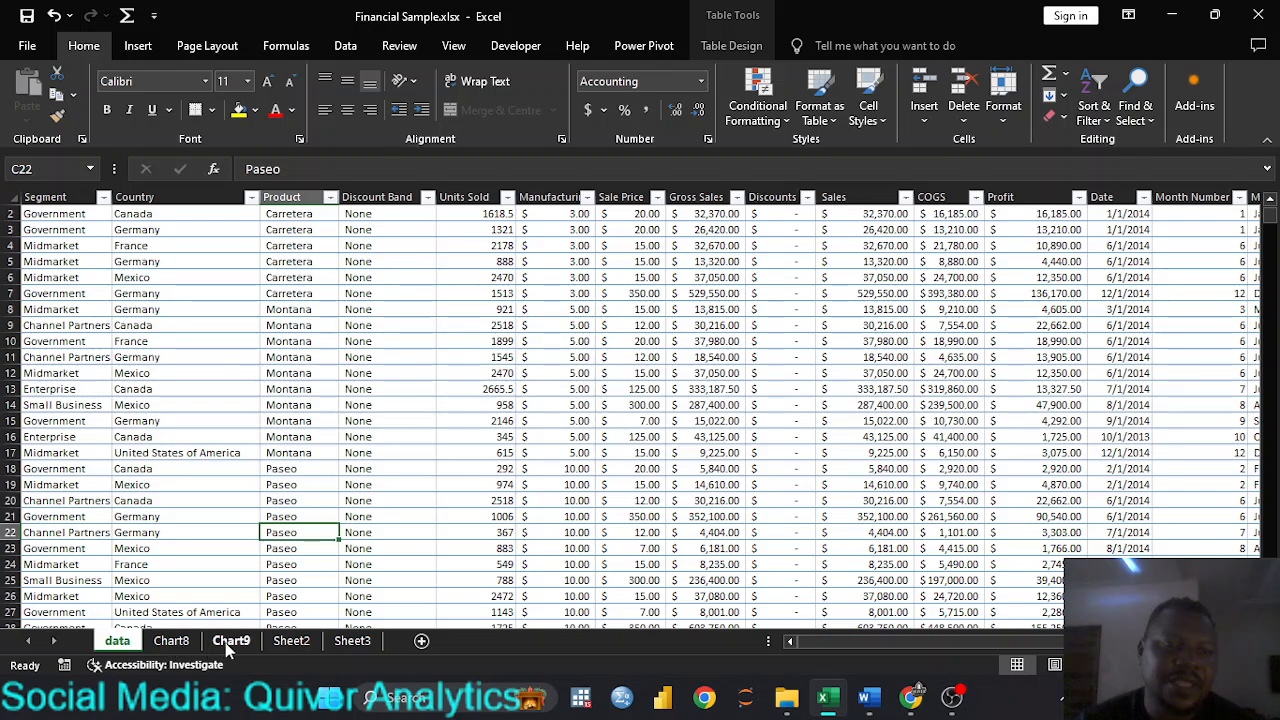
Step: Rename Sheet2 as sample and the empty Sheet3 as new
click(300, 645)
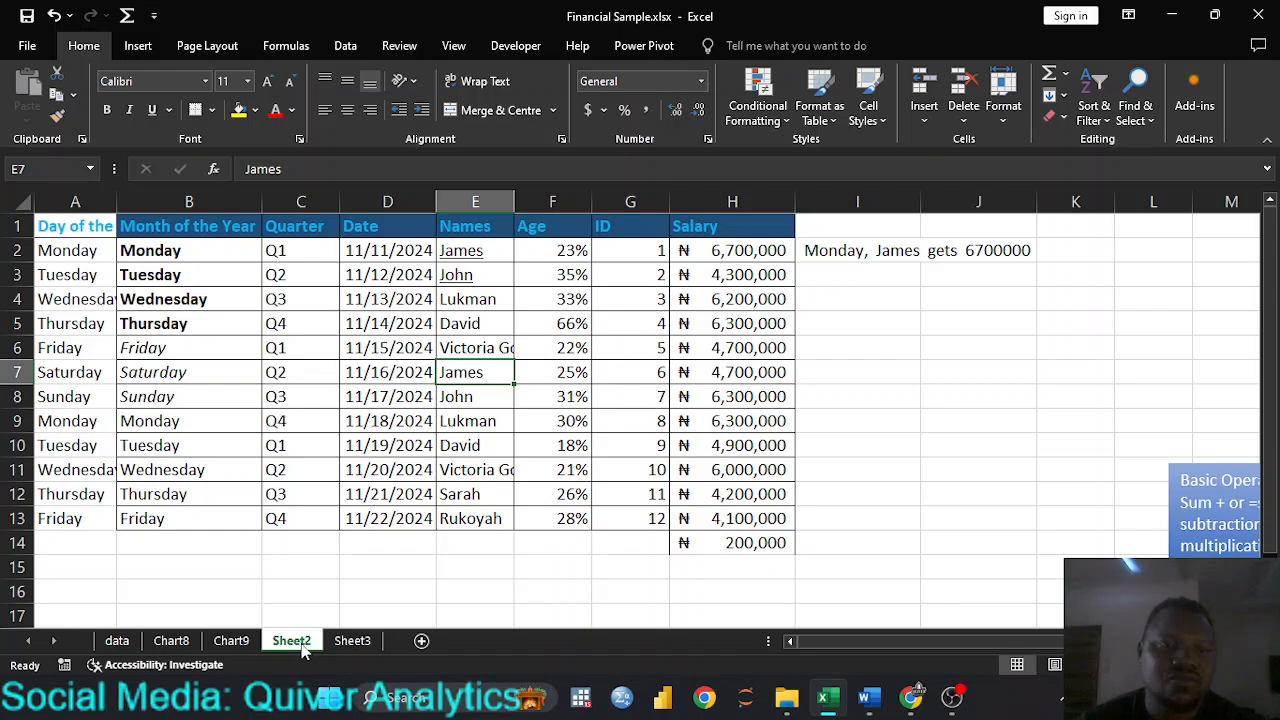
text(sample)
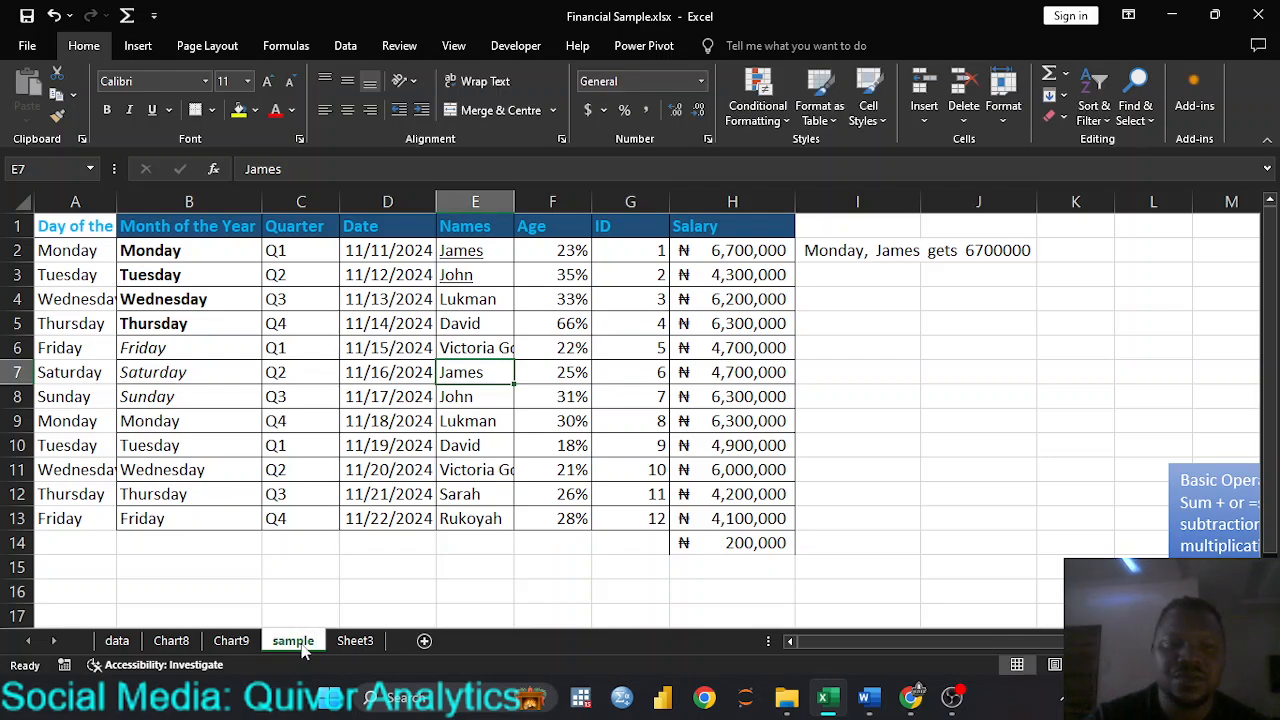
click(355, 640)
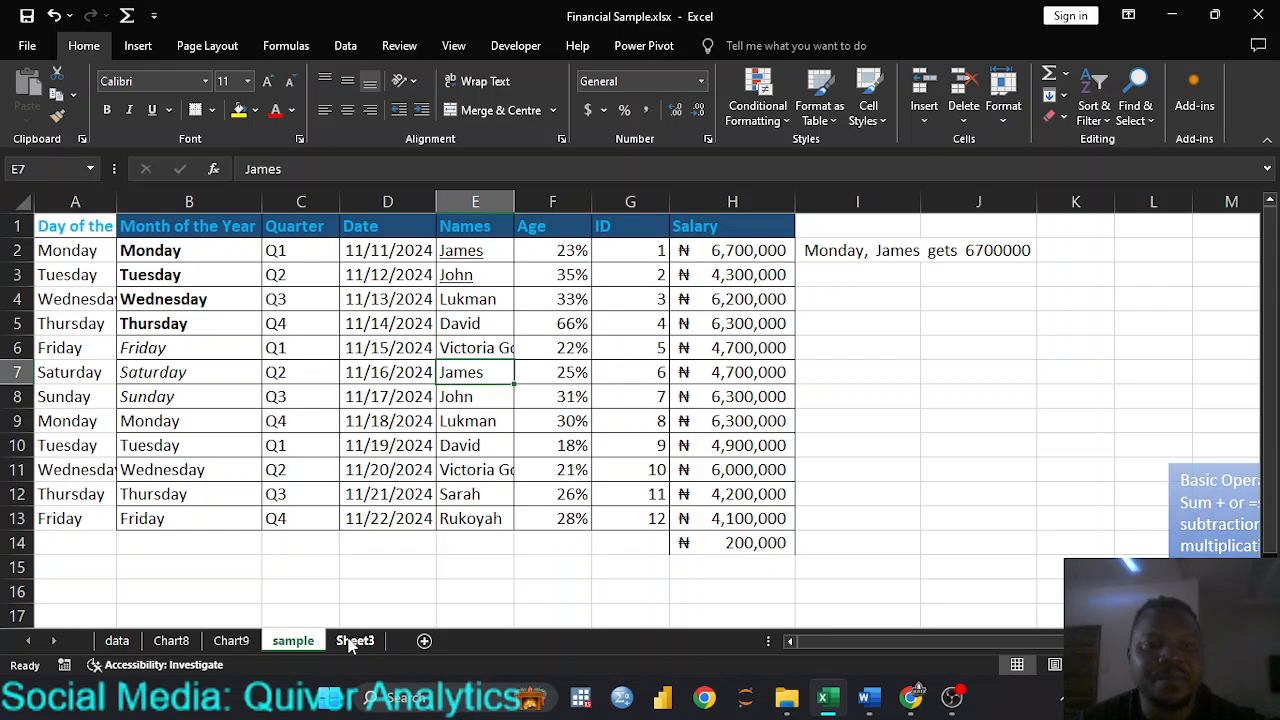
text(new)
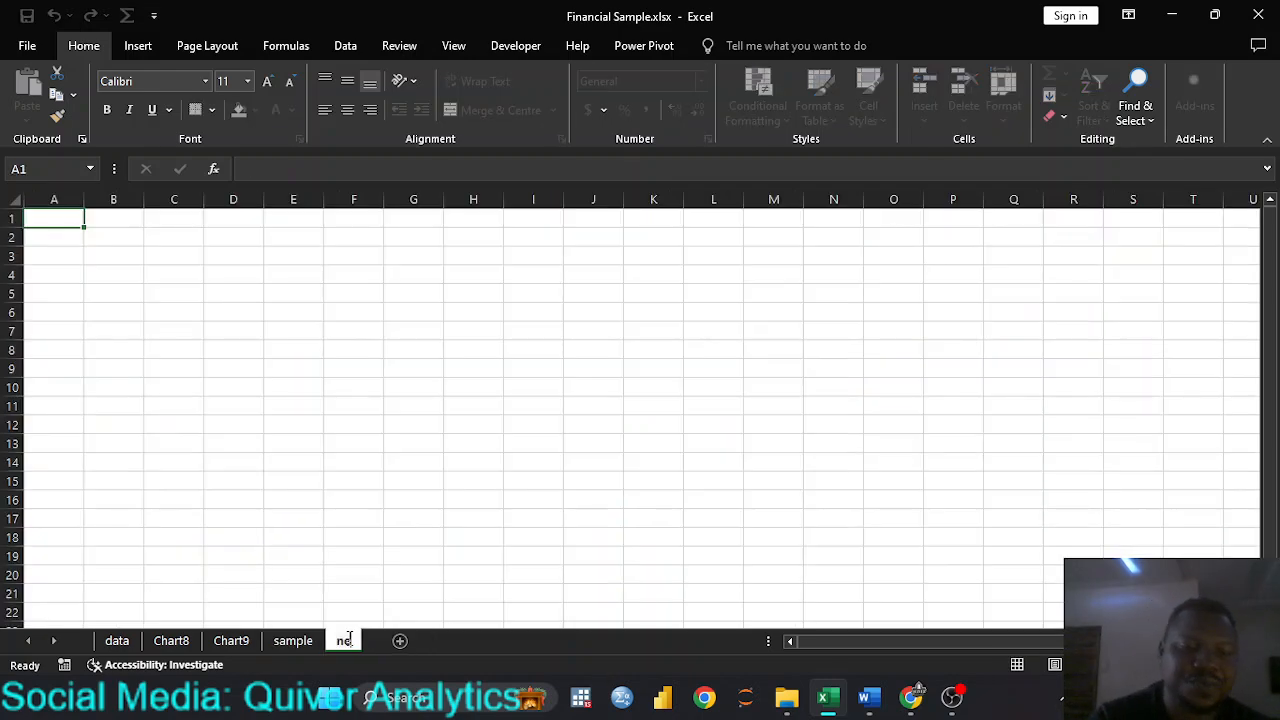
key(Return)
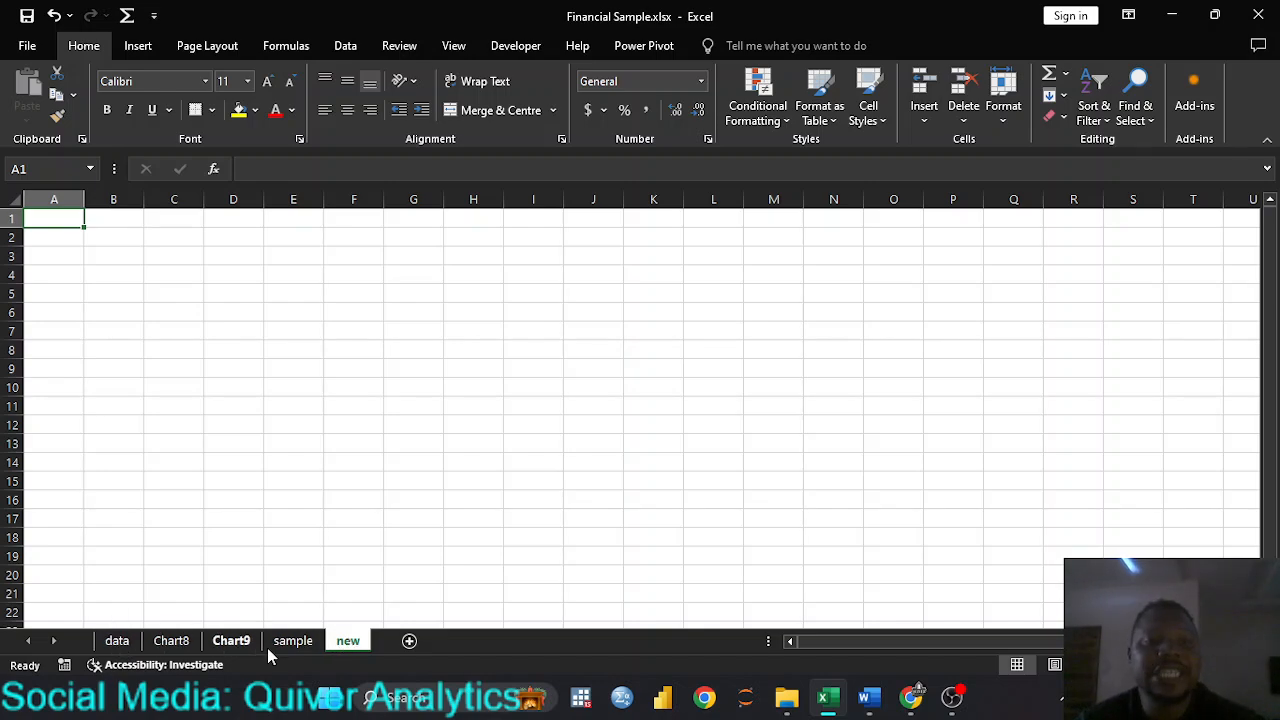
Step: Set the new sheet's tab colour to red and switch to the sample sheet
right_click(347, 645)
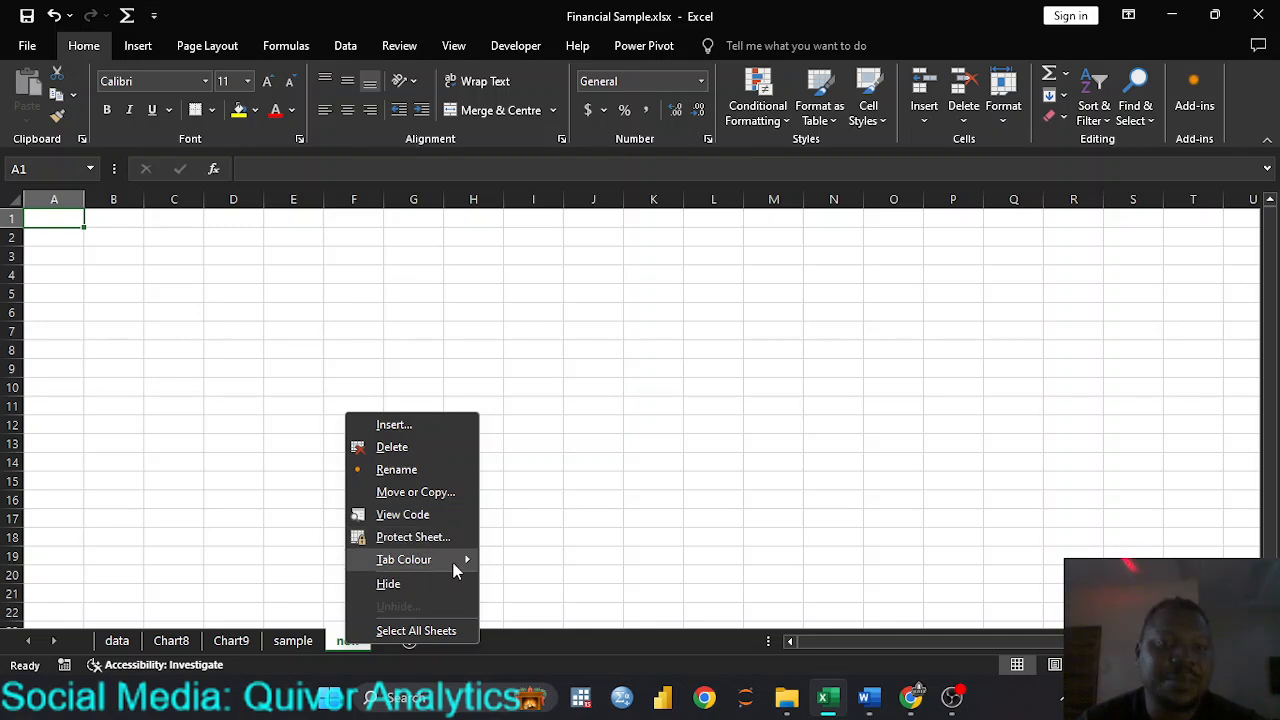
mouse_move(463, 568)
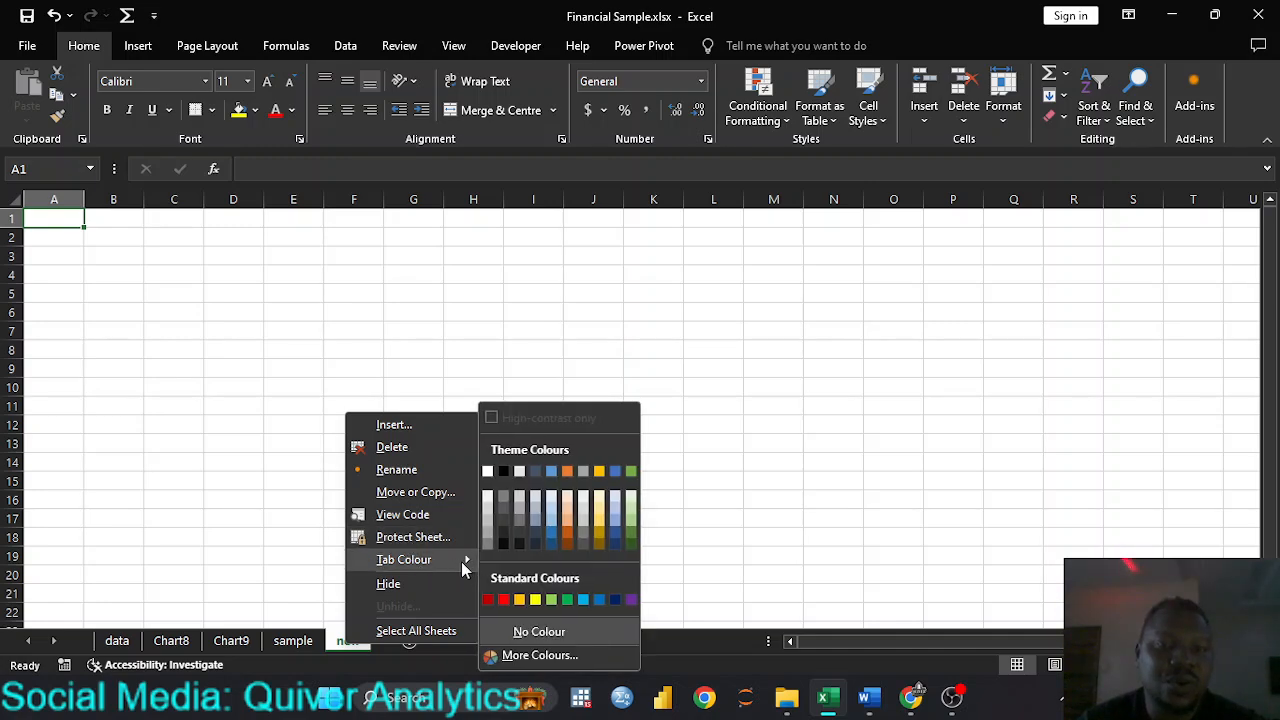
click(503, 599)
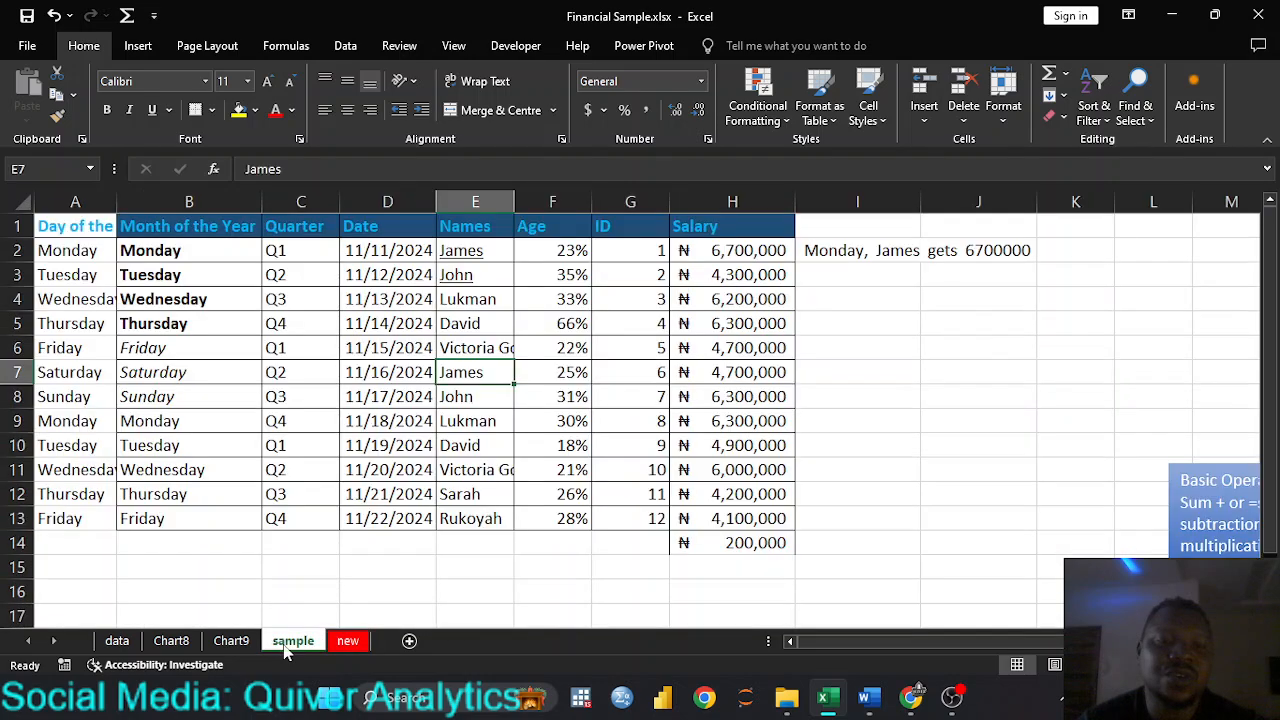
click(283, 644)
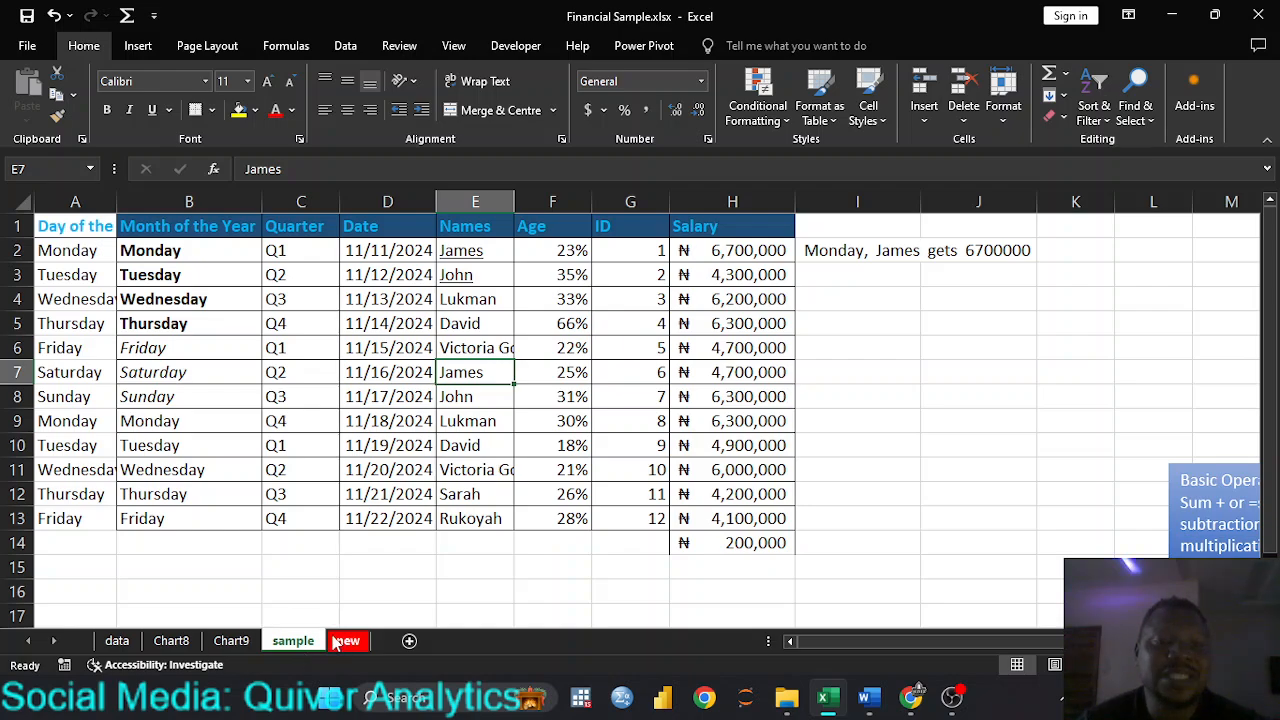
Step: Set the Chart9 sheet's tab colour to yellow and switch to the sample sheet
click(213, 645)
right_click(241, 642)
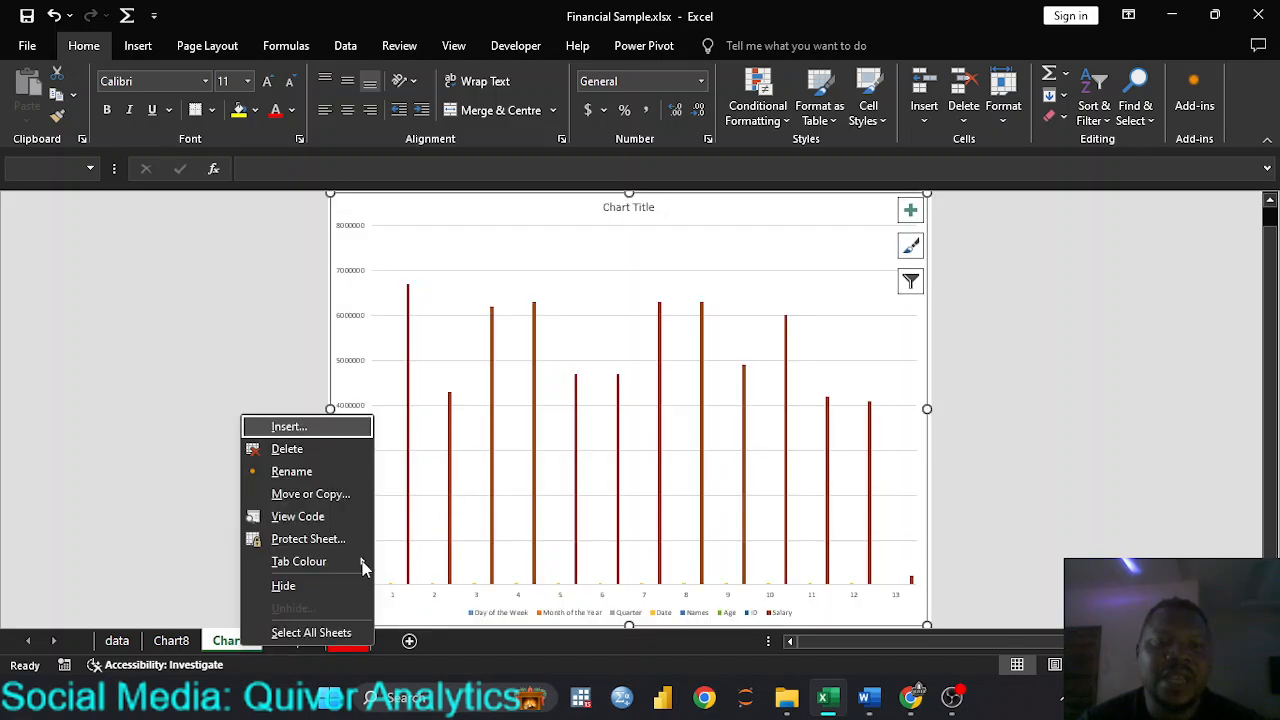
mouse_move(363, 567)
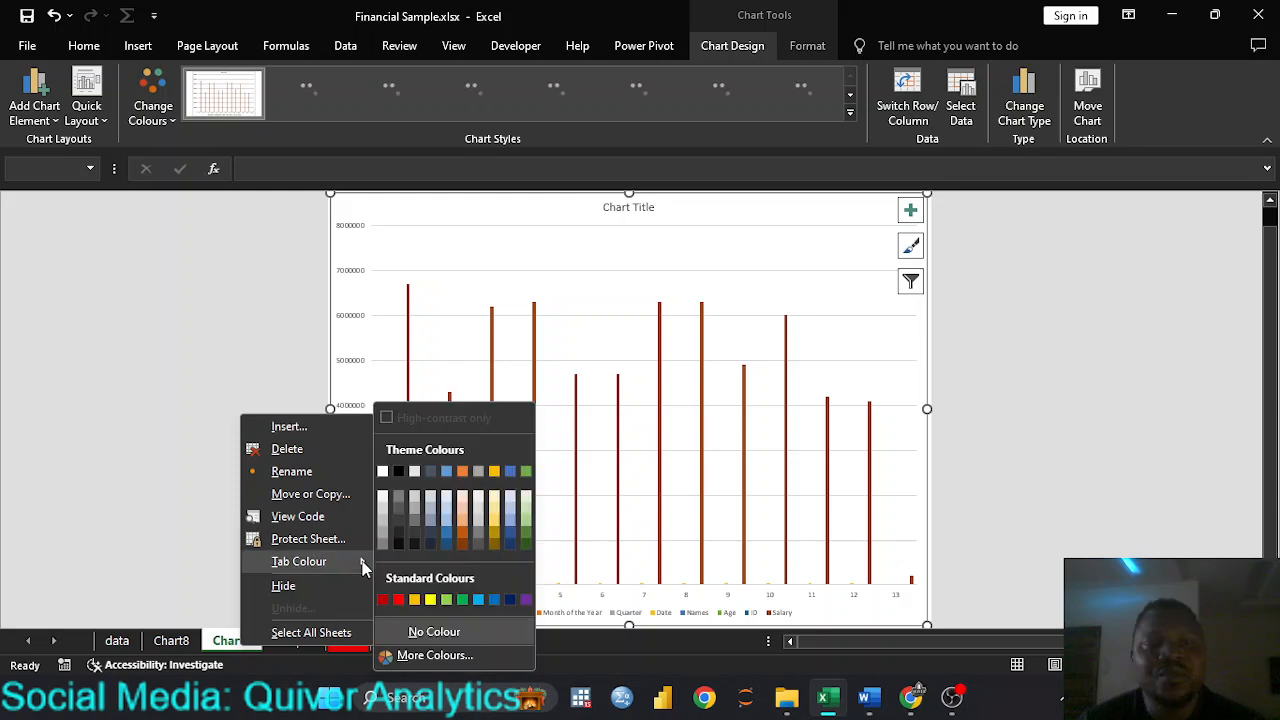
click(430, 599)
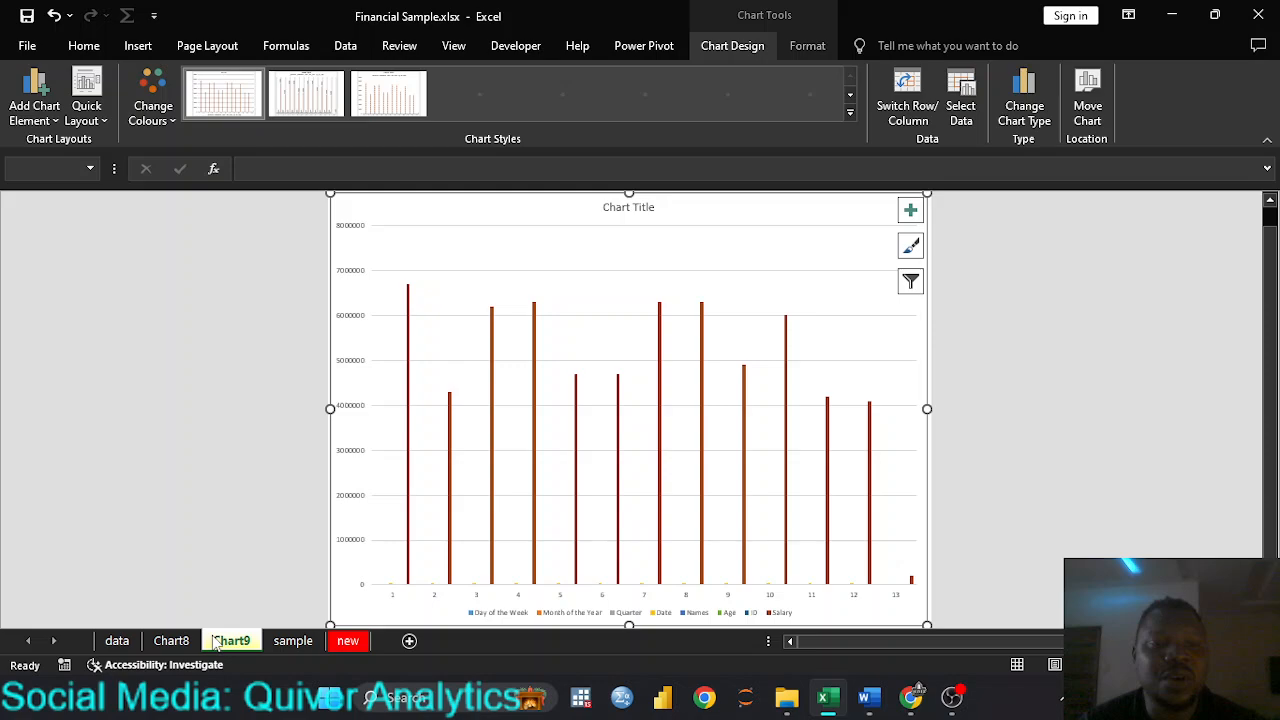
click(180, 643)
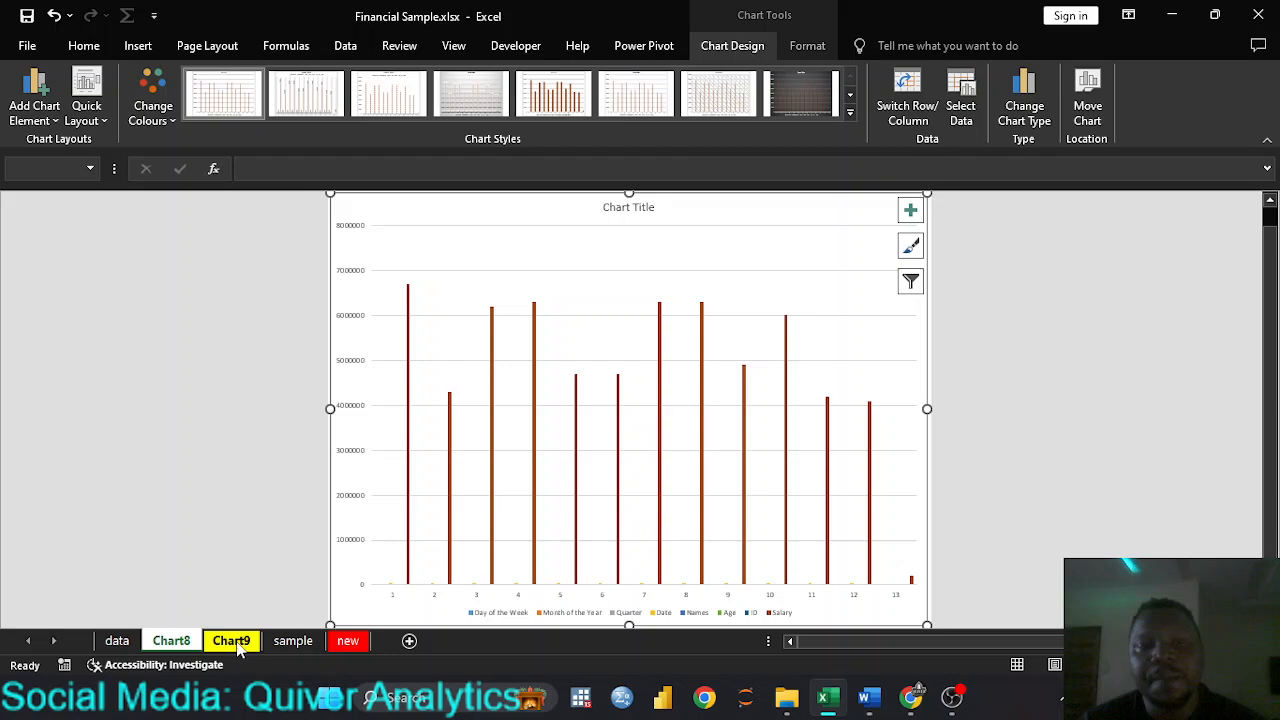
right_click(290, 645)
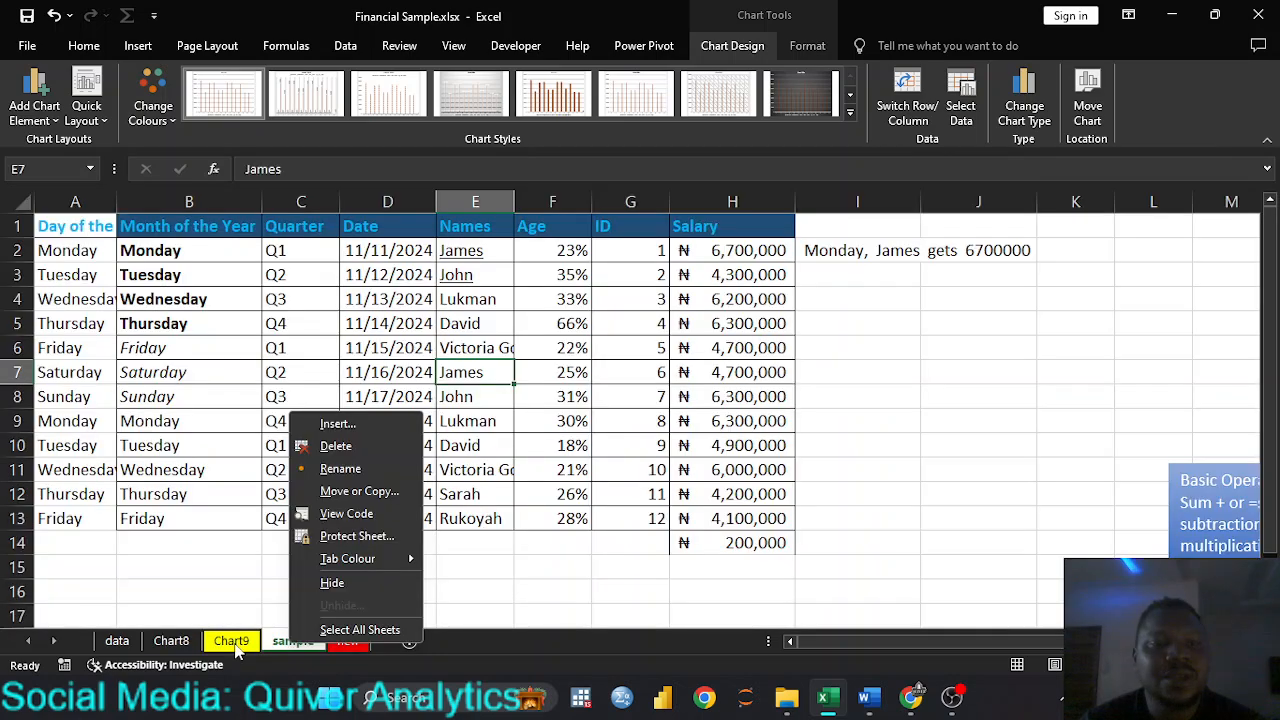
key(Escape)
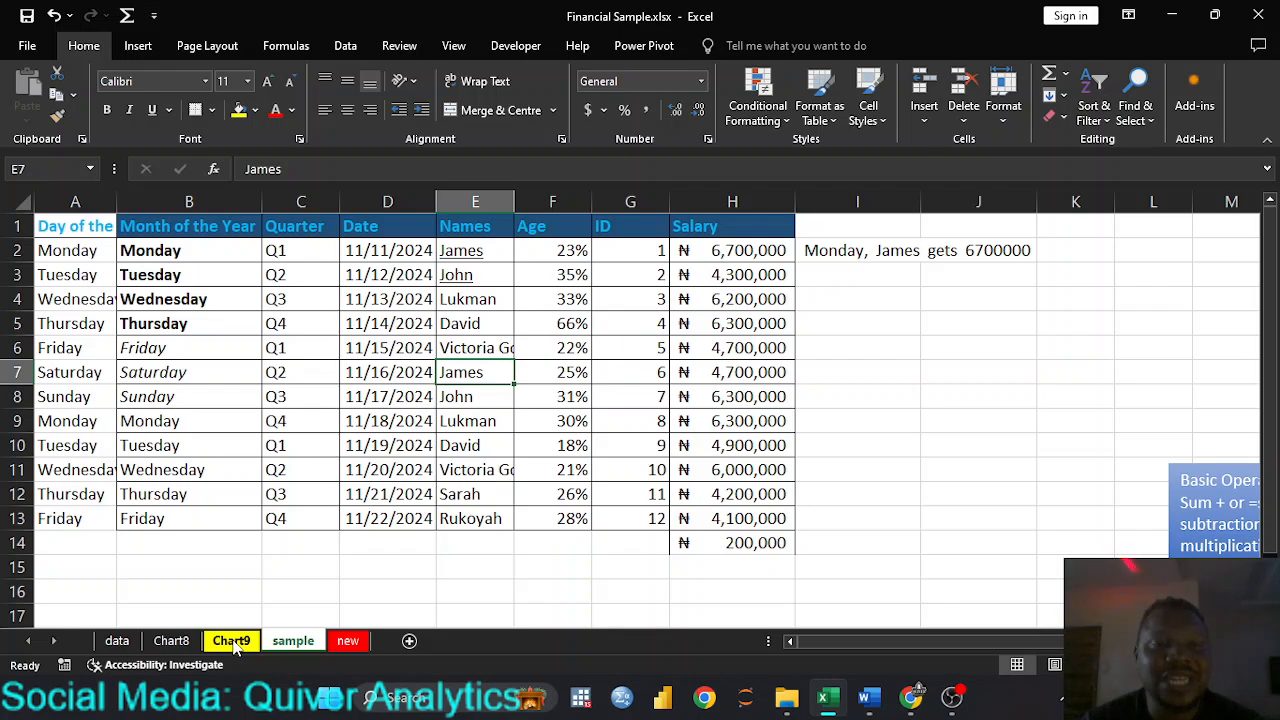
Step: Move the Chart9 sheet within Financial Sample.xlsx so that it sits before the new sheet
right_click(234, 643)
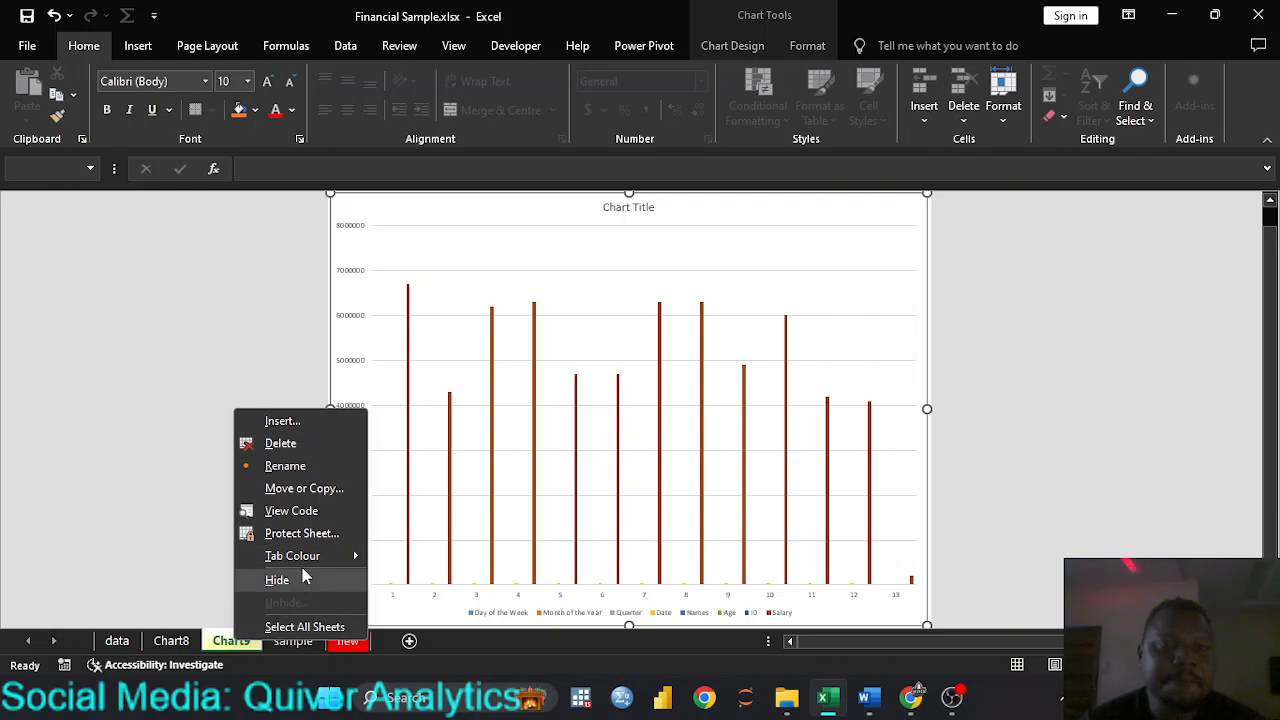
click(323, 491)
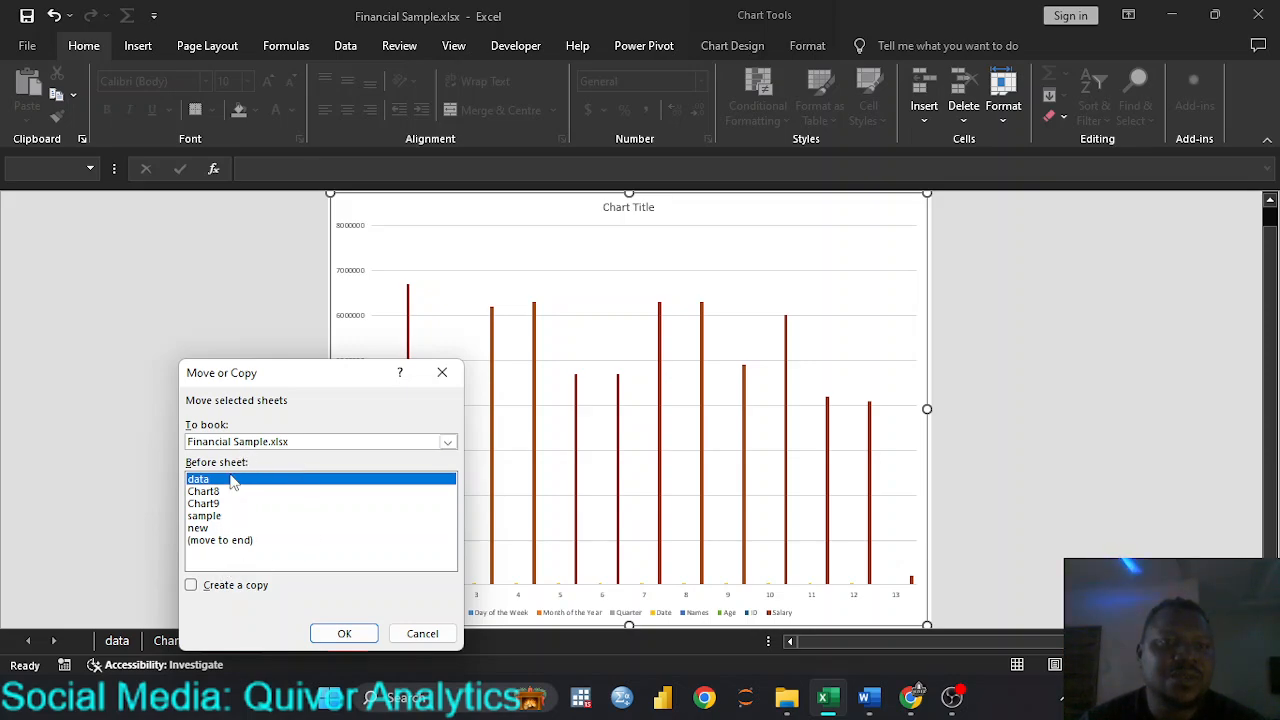
drag(263, 375, 290, 310)
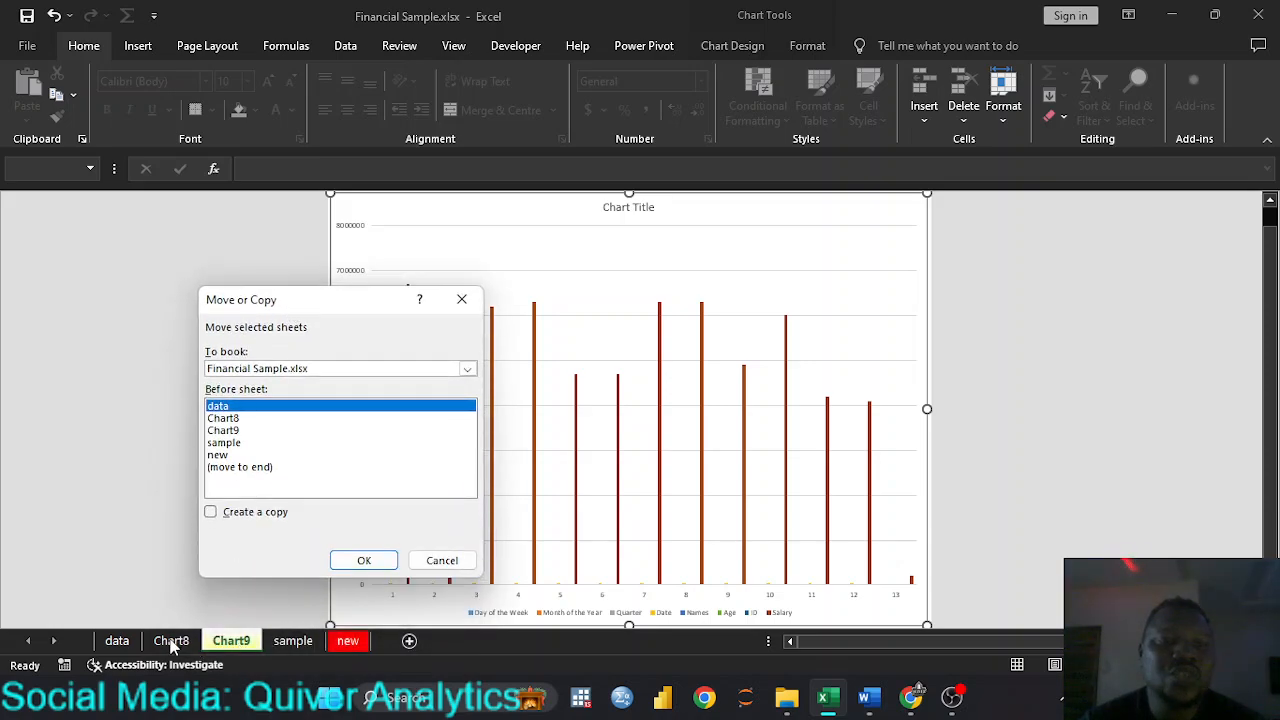
click(221, 446)
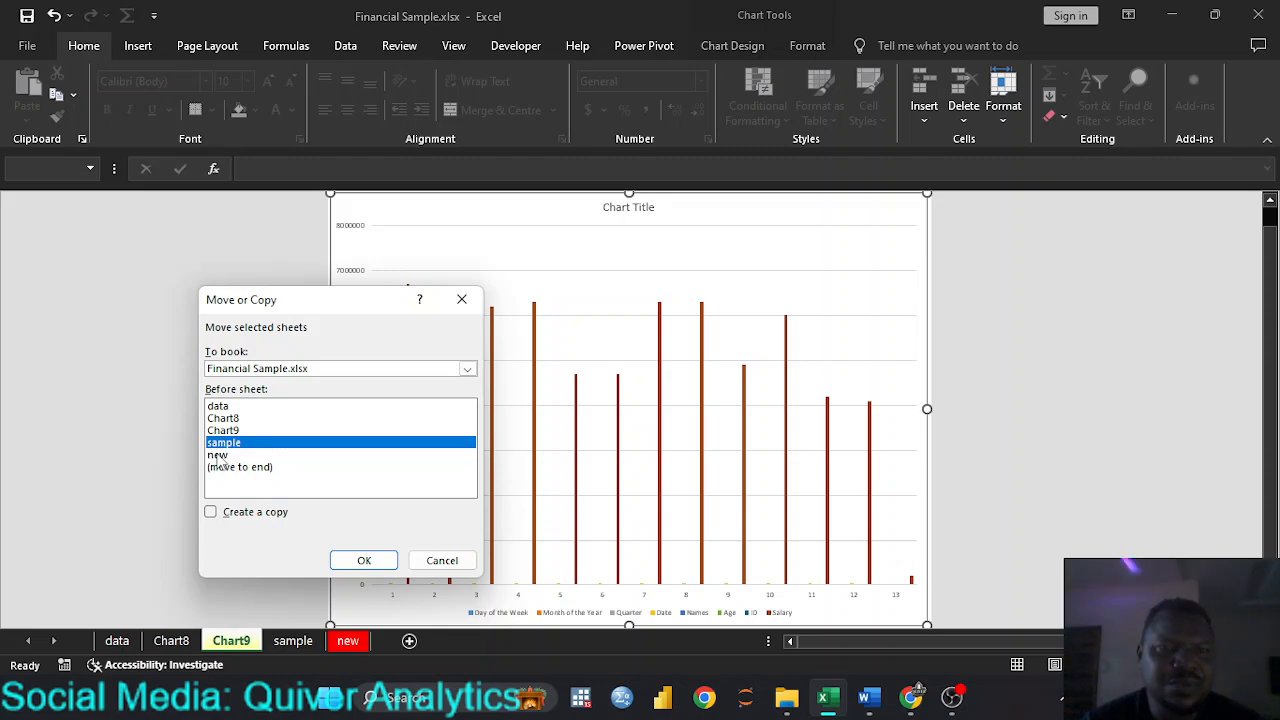
click(217, 455)
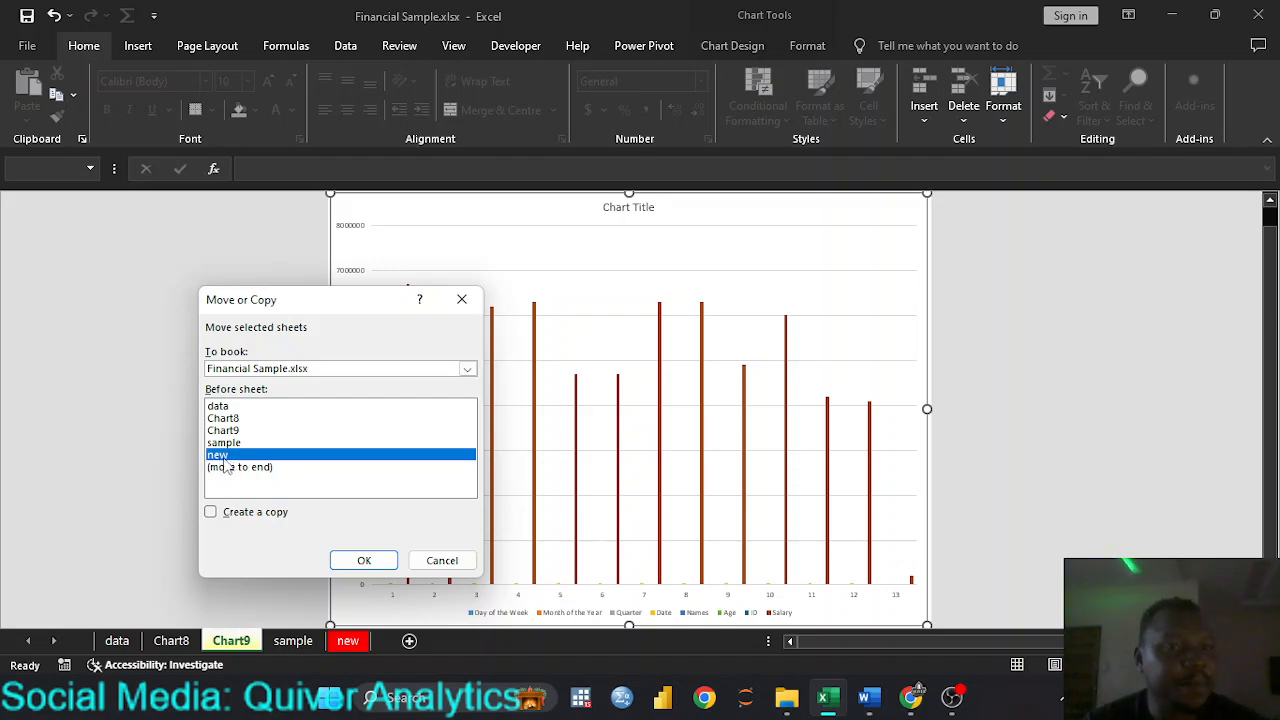
click(364, 561)
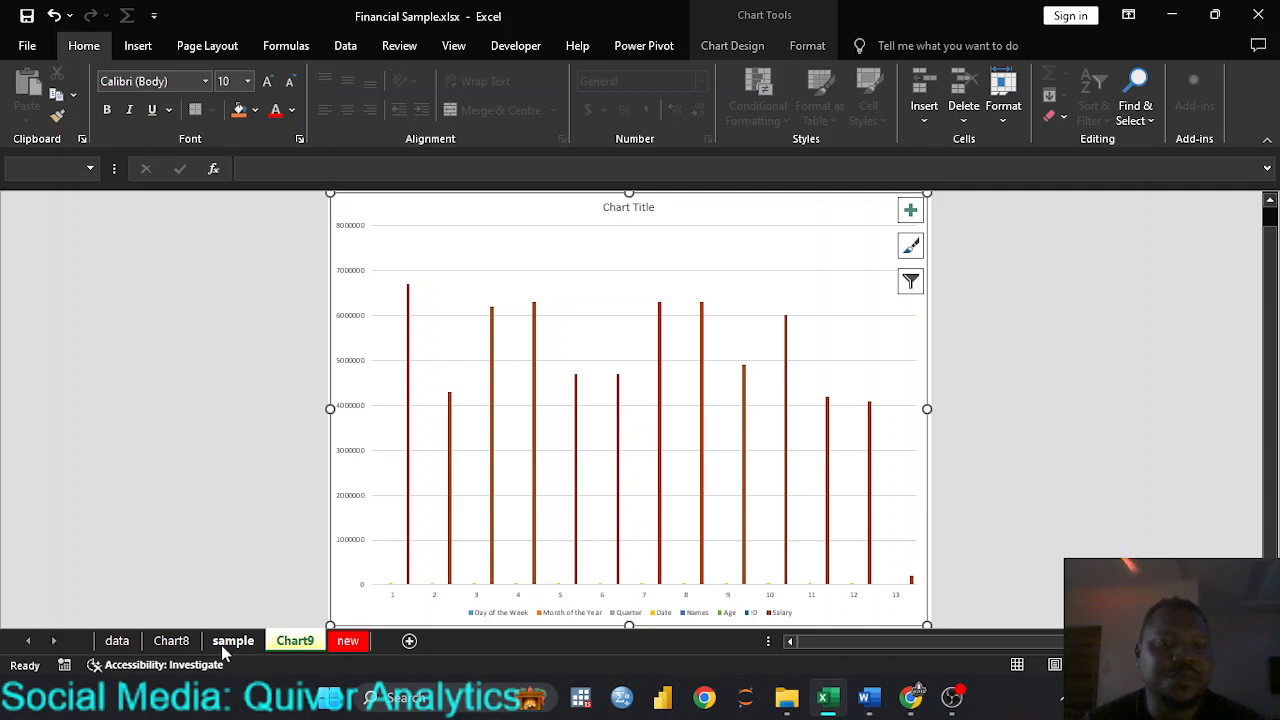
Step: Create a copy of the Chart9 sheet before the data sheet and compare it with the original
right_click(301, 646)
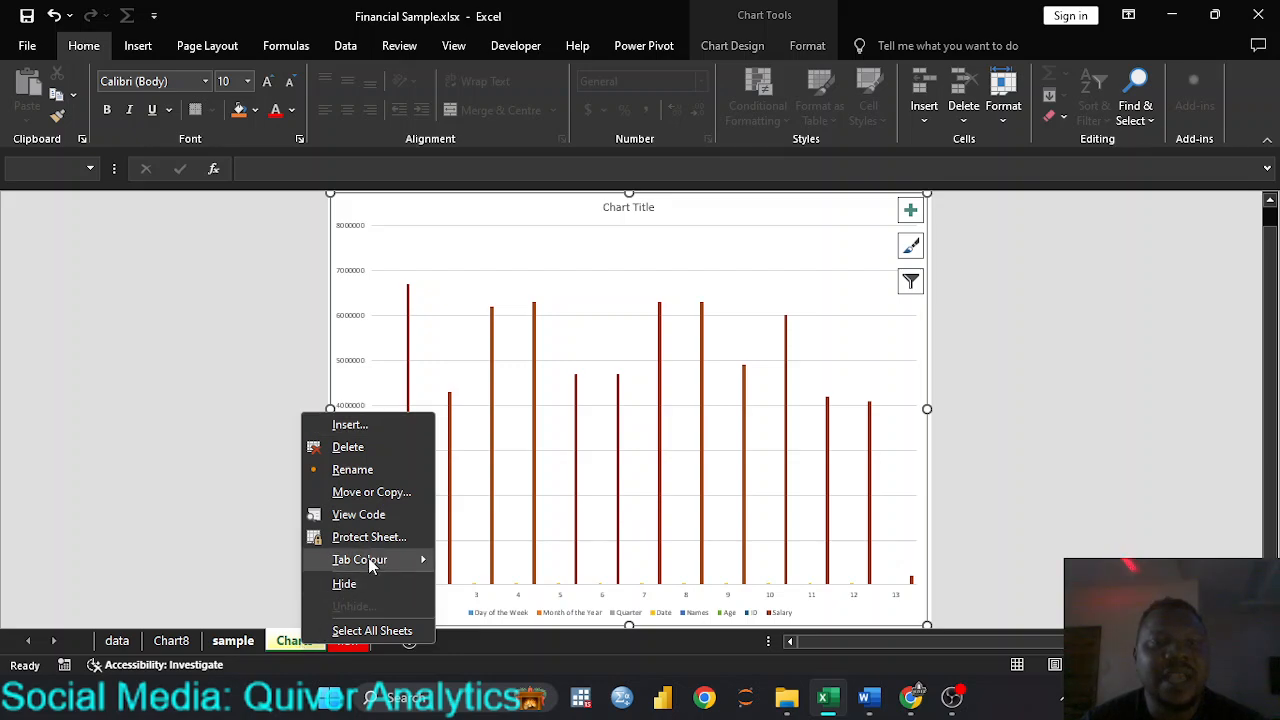
click(378, 492)
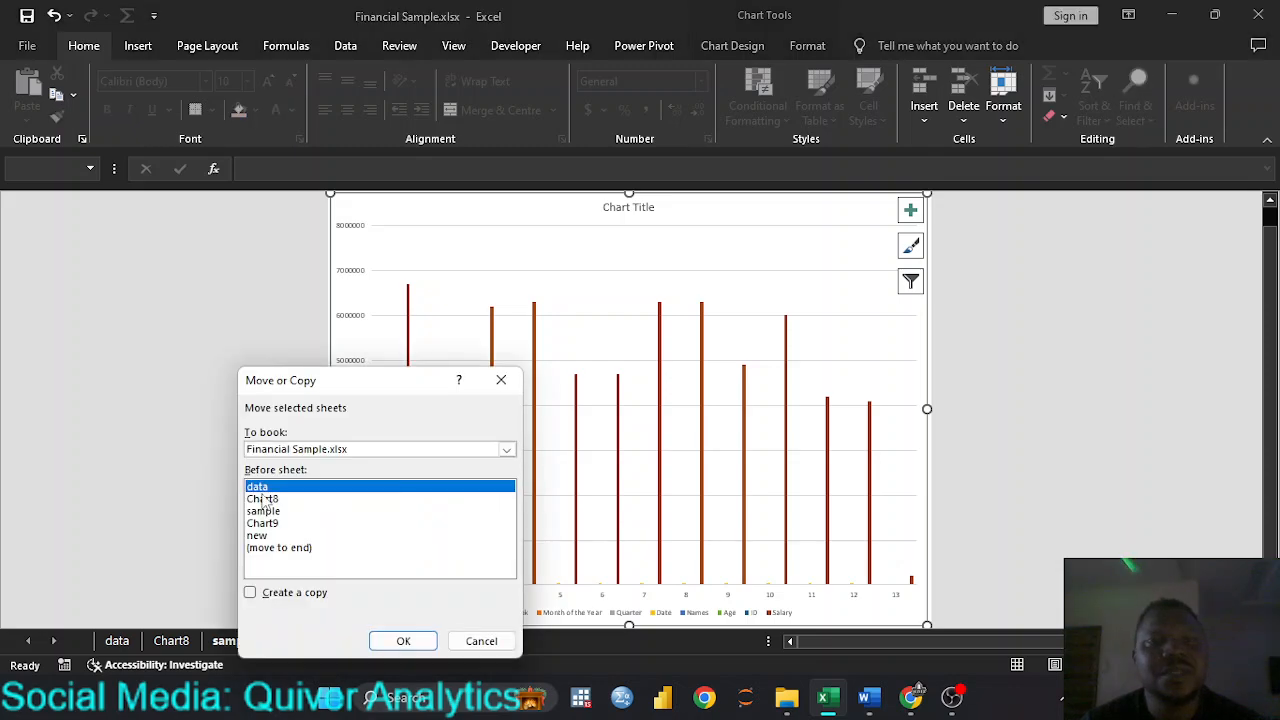
click(251, 593)
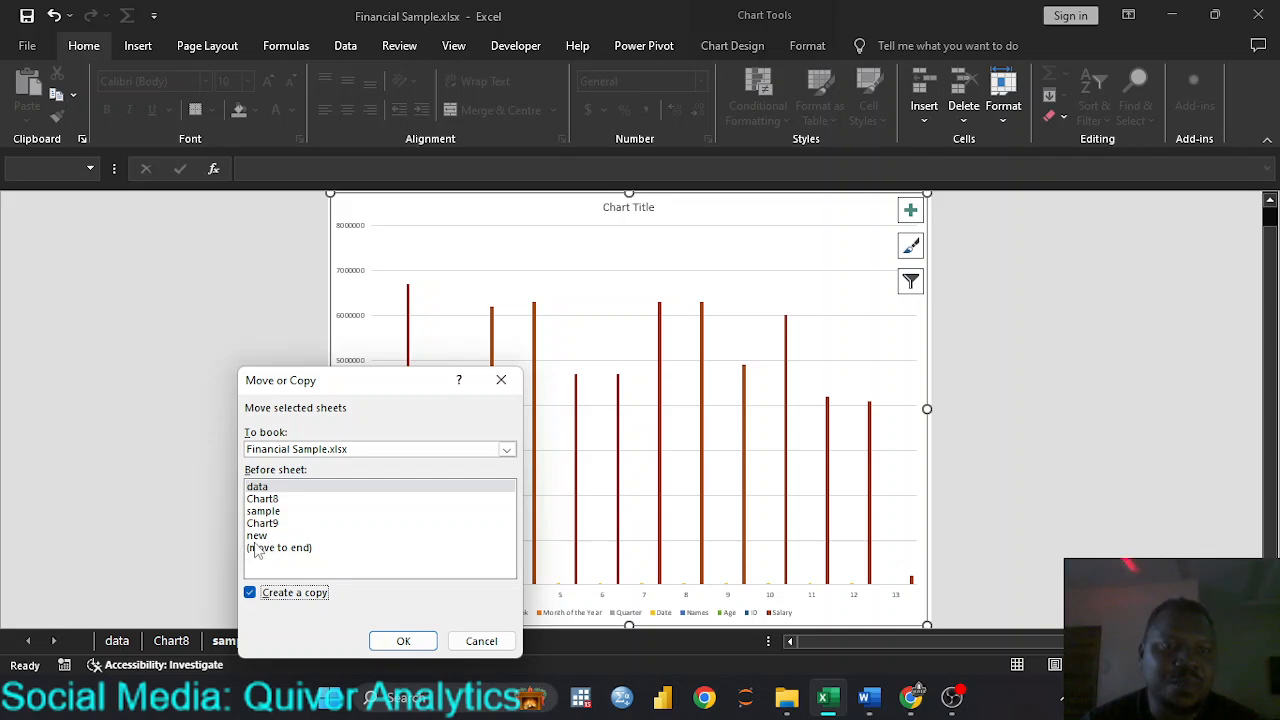
click(424, 644)
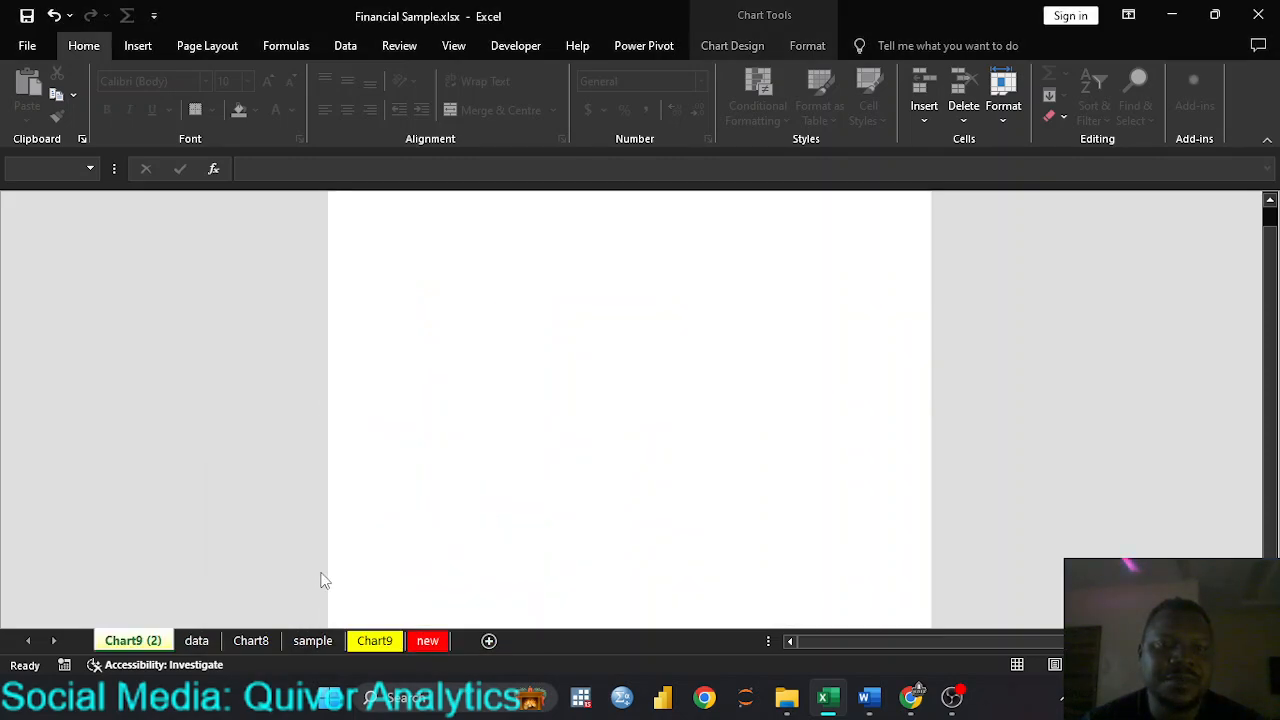
click(372, 642)
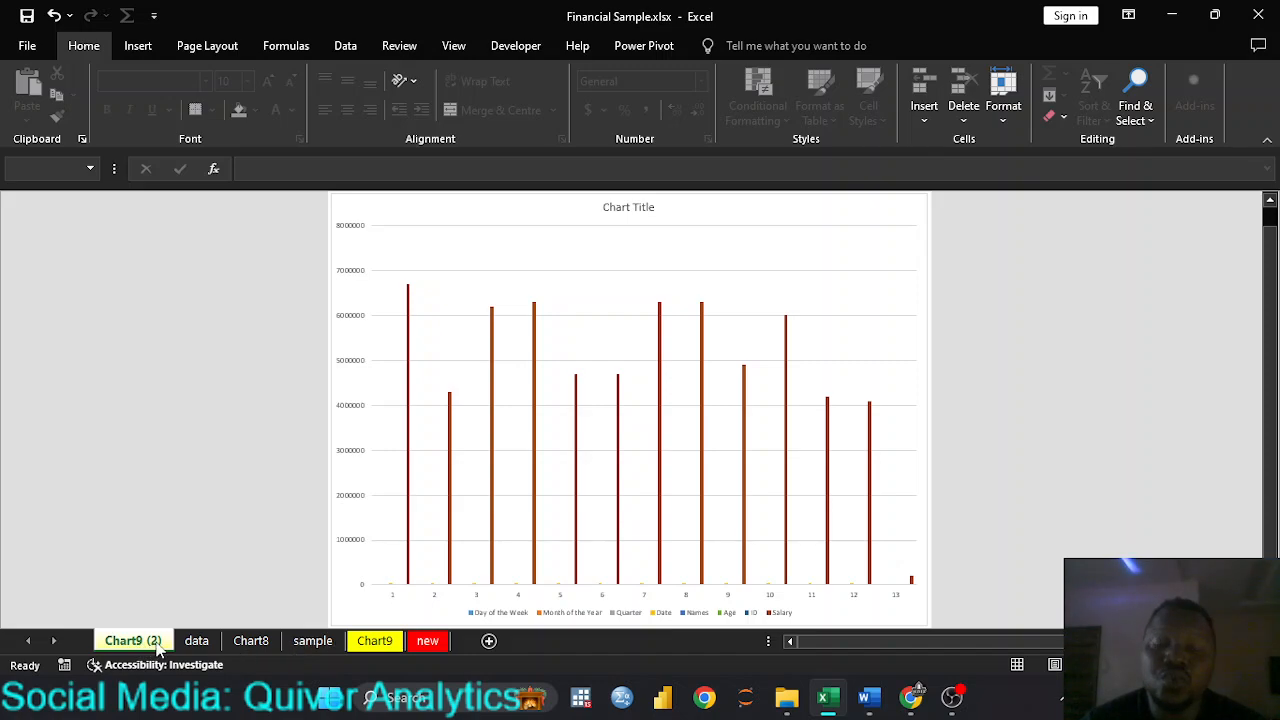
click(388, 643)
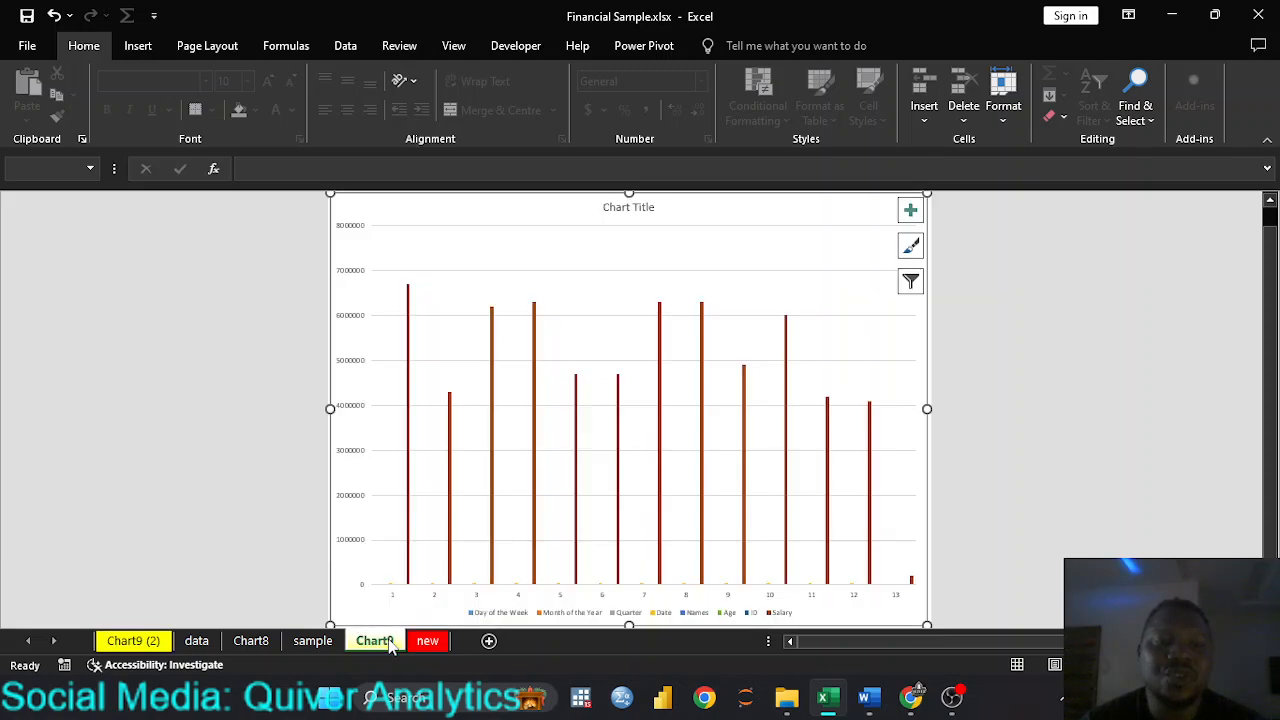
click(131, 643)
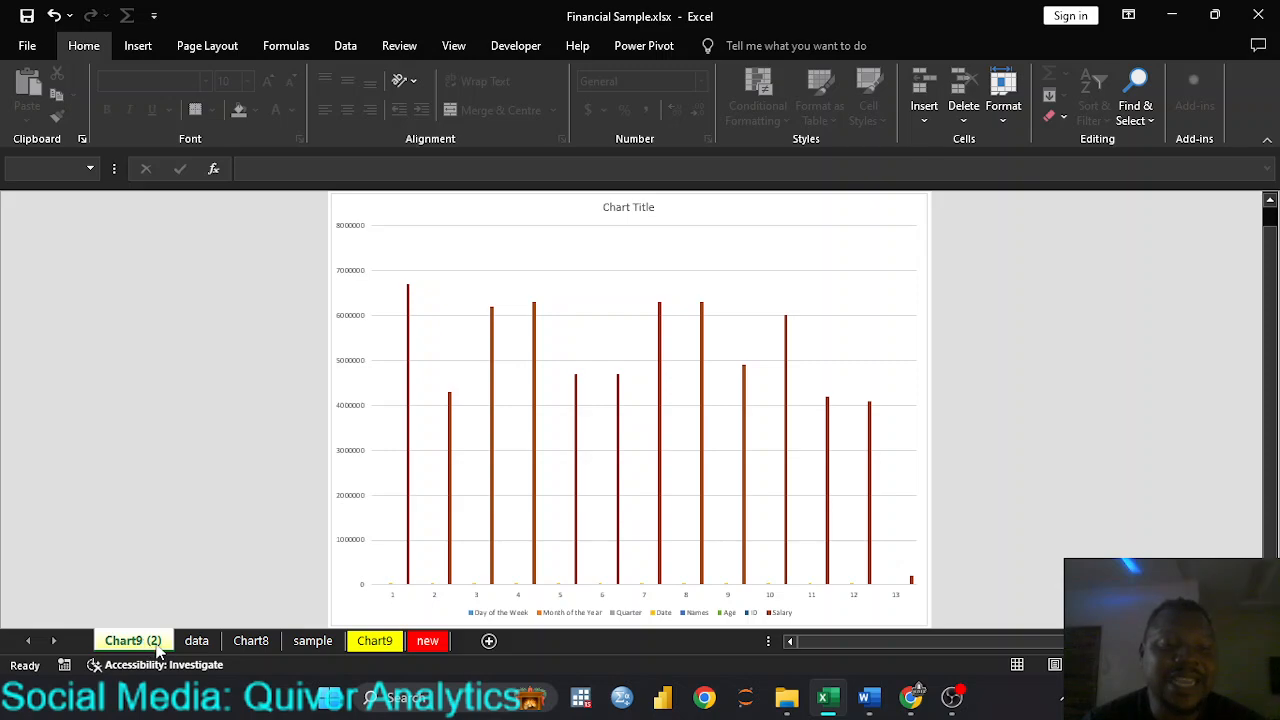
Step: Reorder the original Chart9 sheet so that it comes after the new sheet at the end of the workbook
right_click(378, 645)
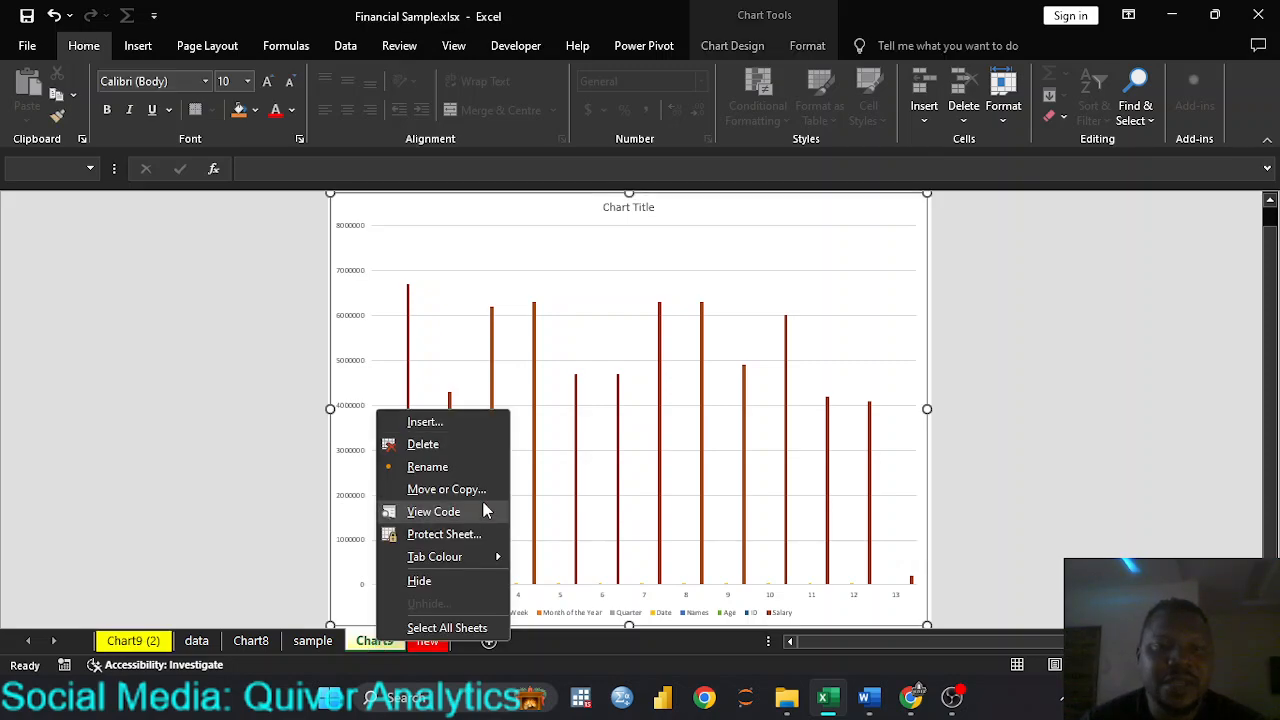
click(366, 643)
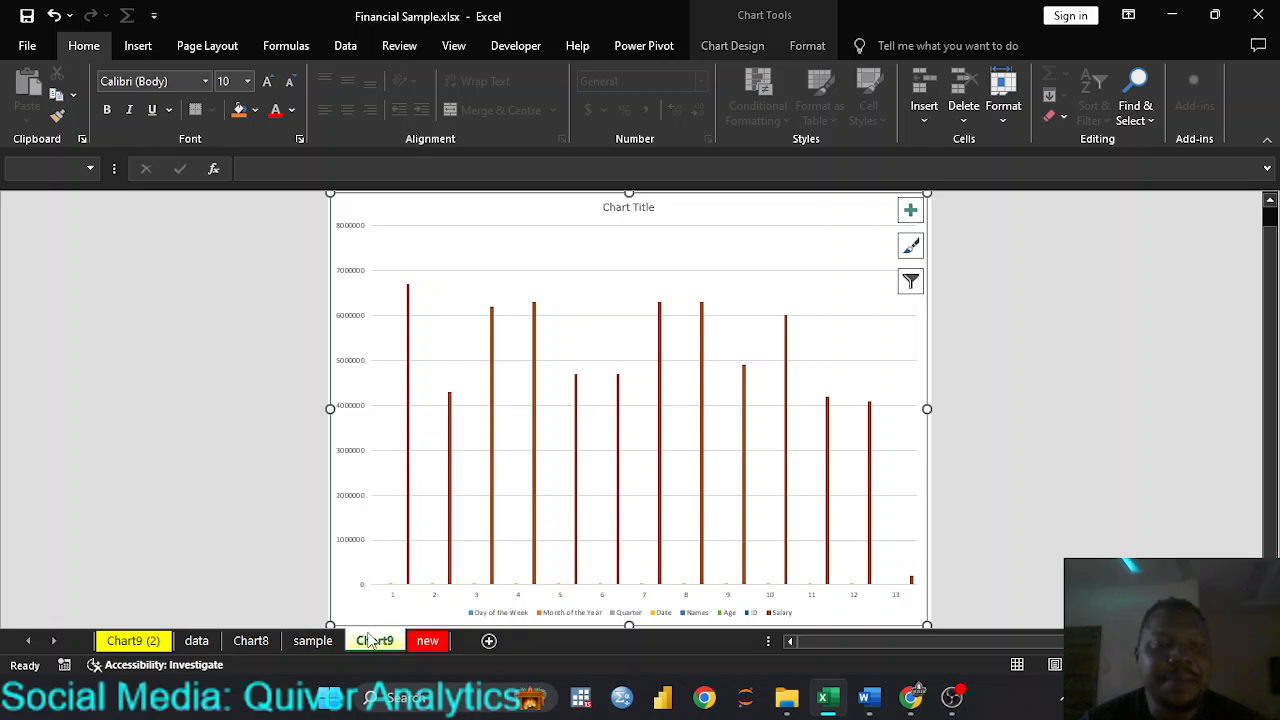
right_click(372, 645)
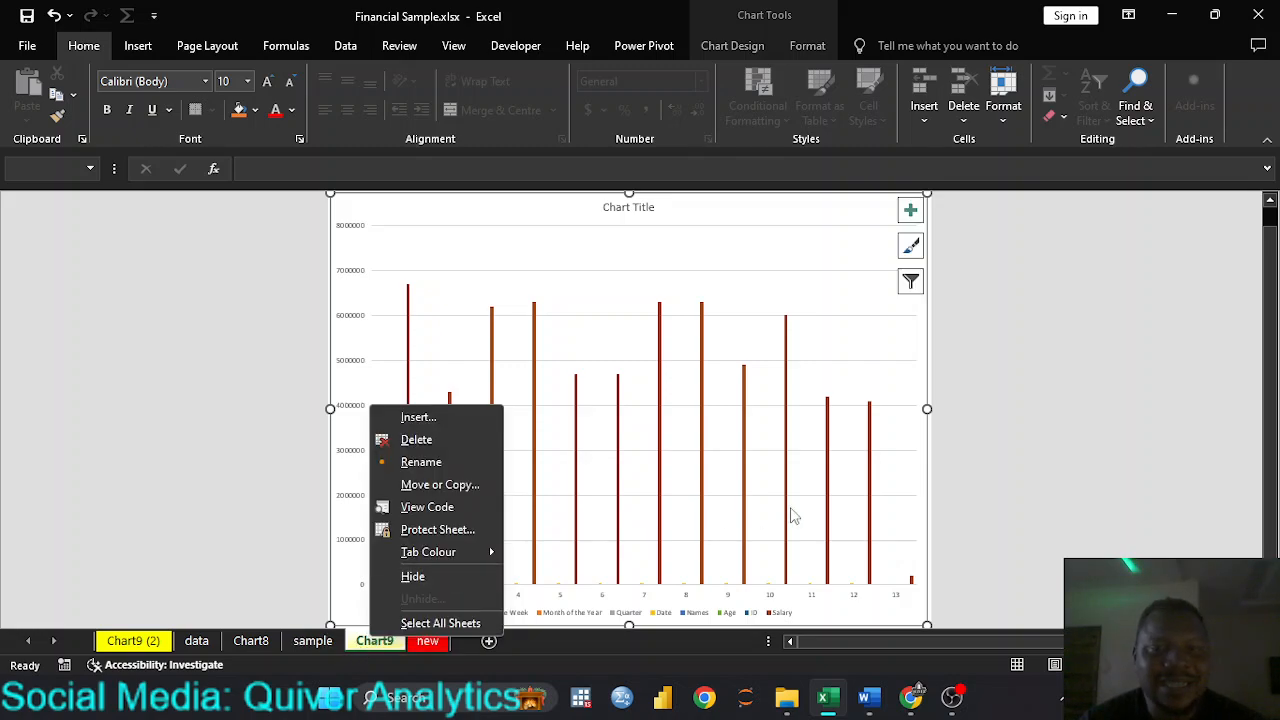
click(980, 515)
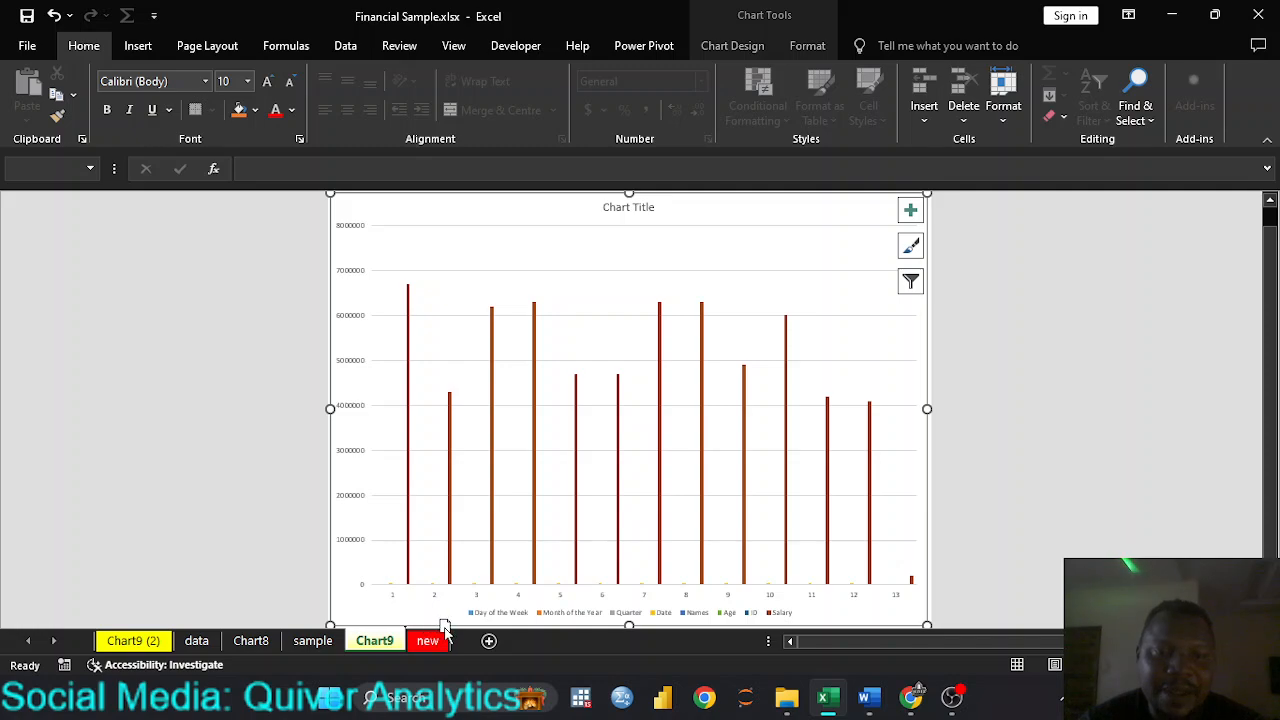
drag(453, 628, 456, 632)
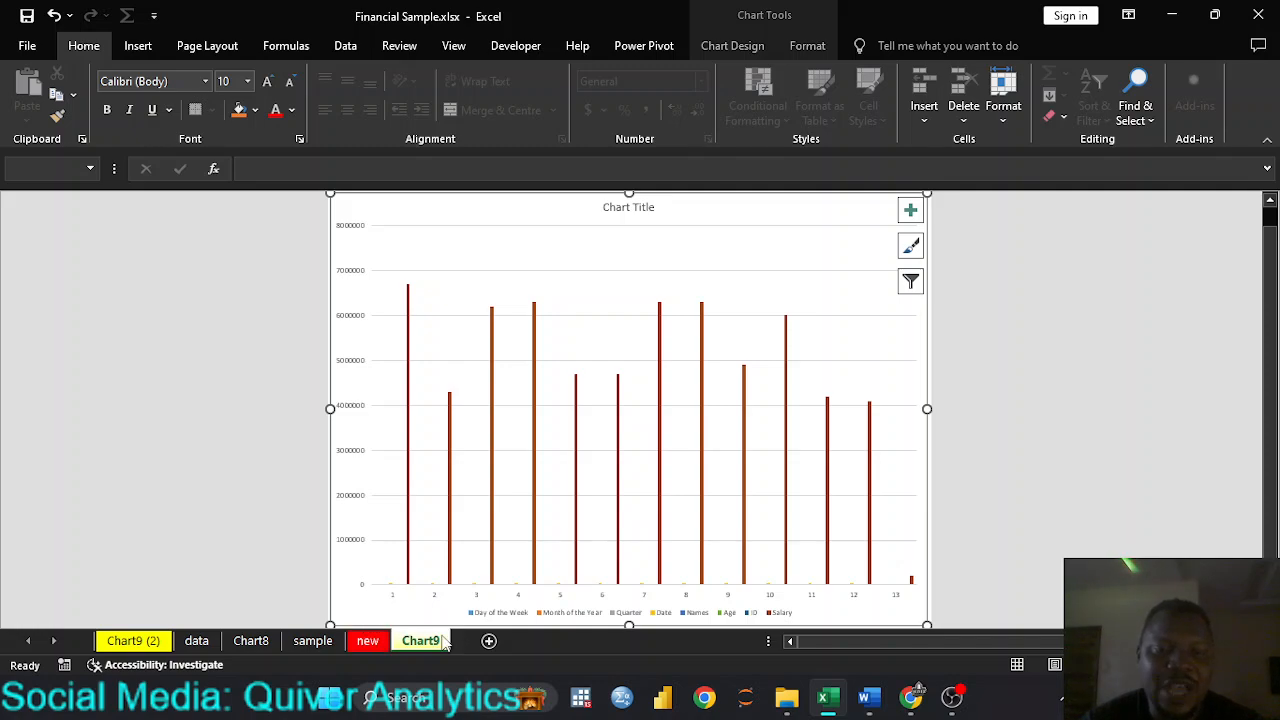
Step: Set the Chart8 sheet's tab colour to dark blue and switch to the sample sheet
click(251, 642)
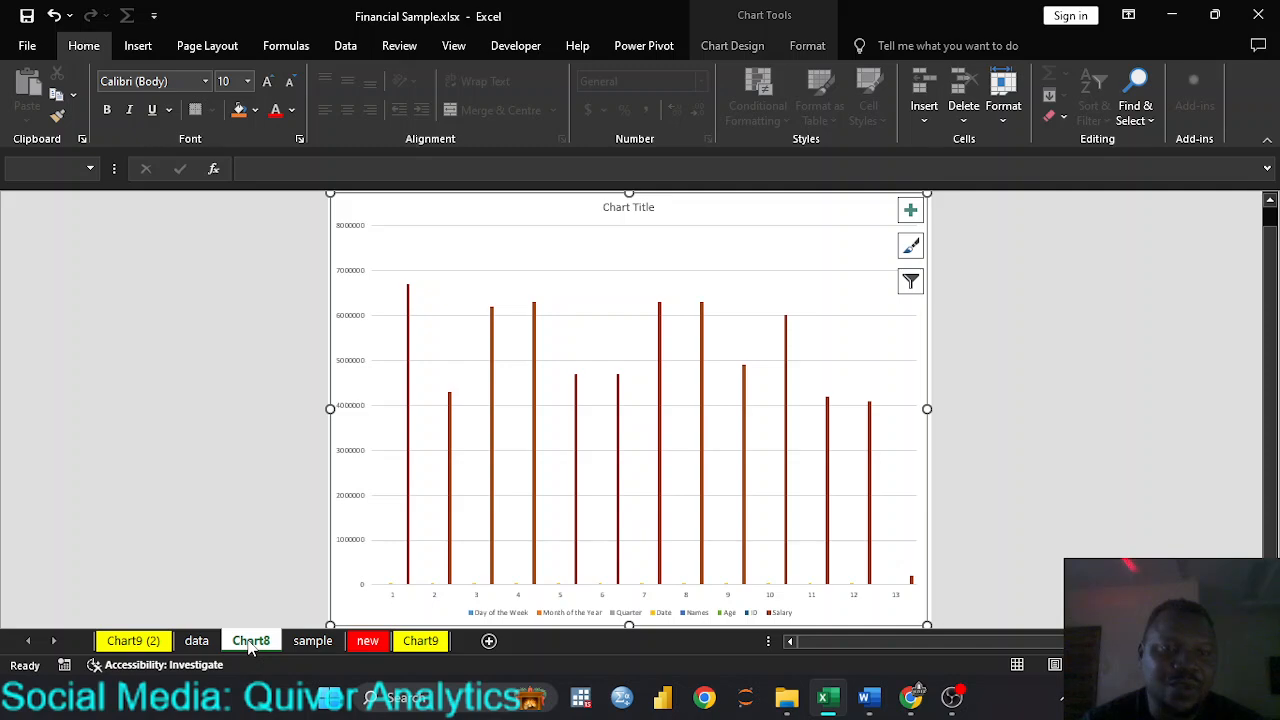
right_click(251, 646)
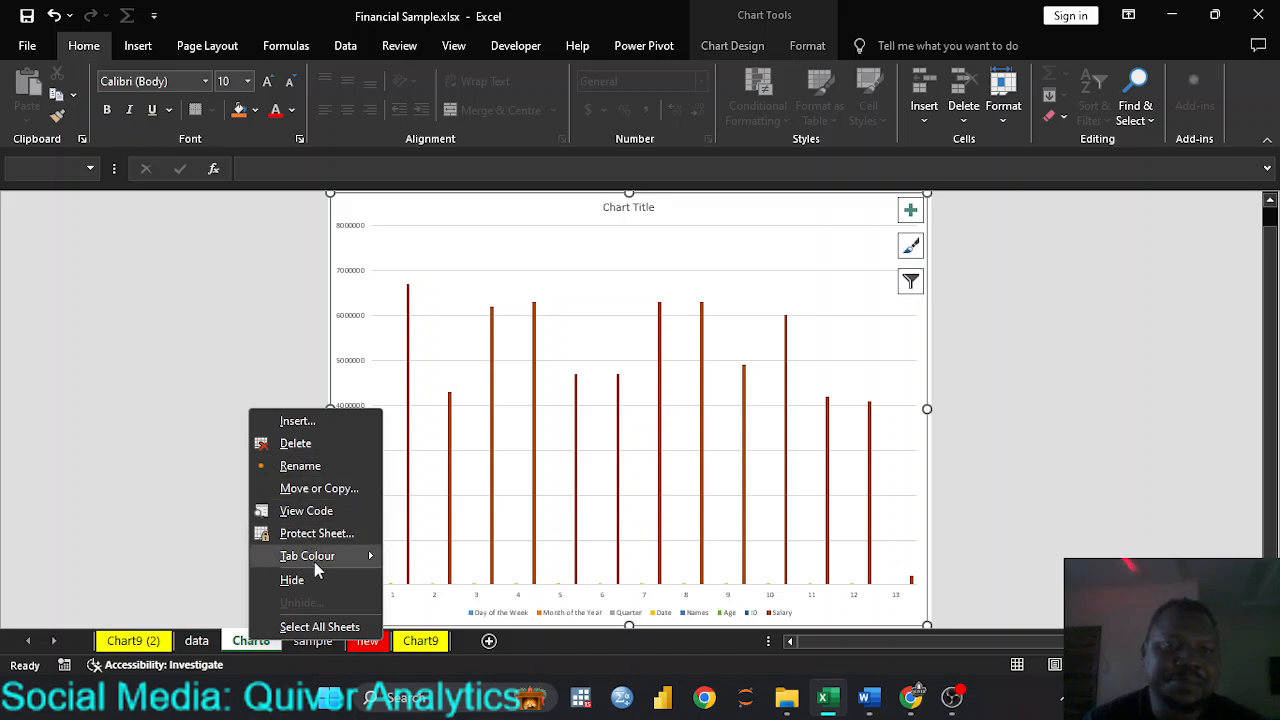
mouse_move(344, 562)
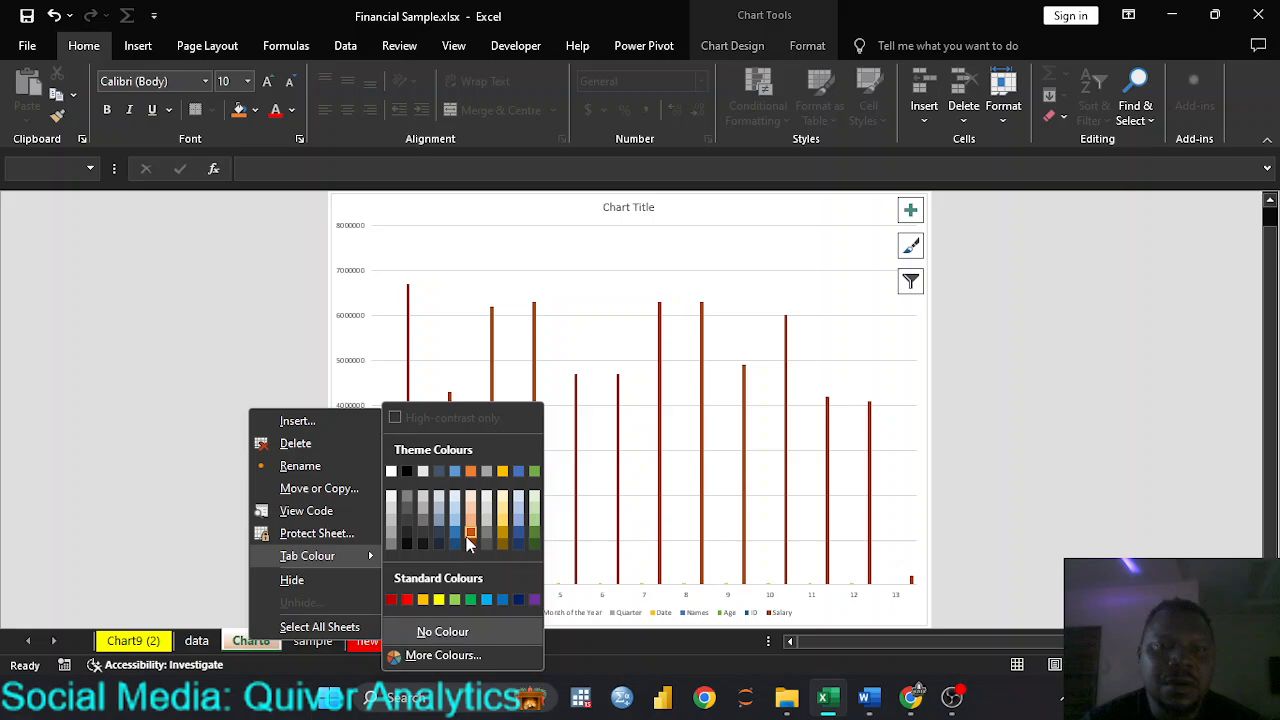
click(517, 600)
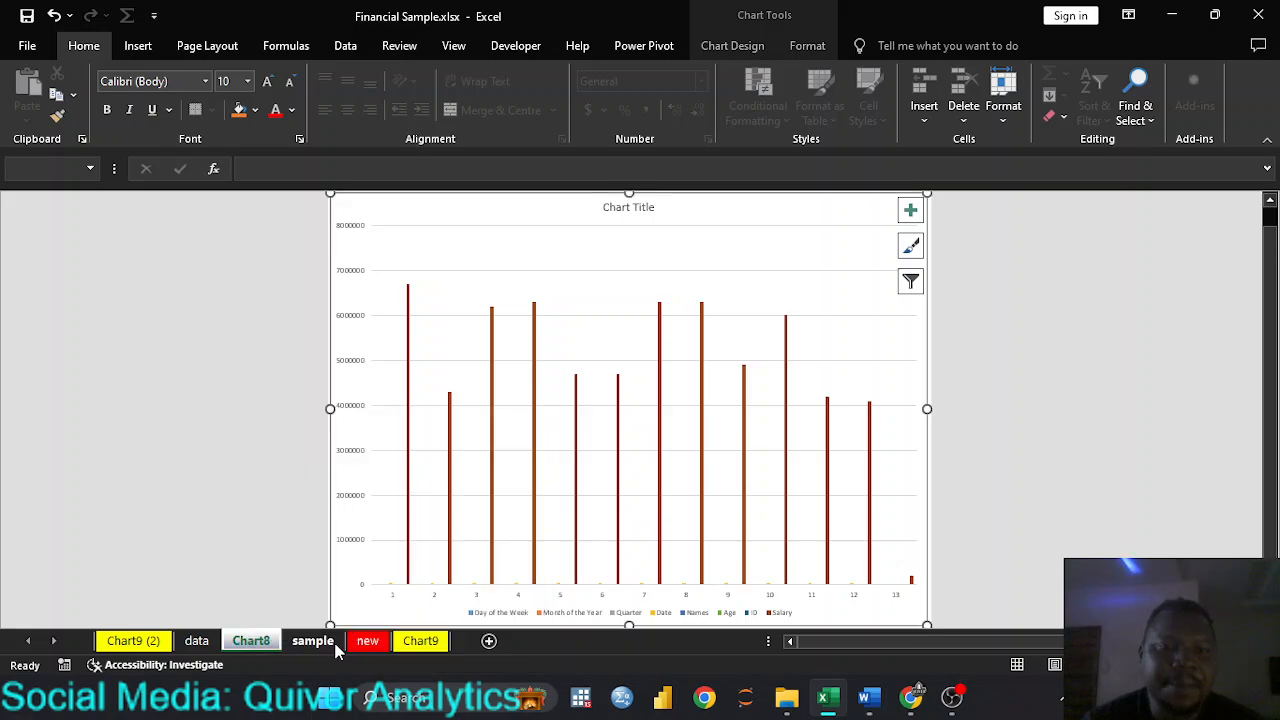
click(333, 646)
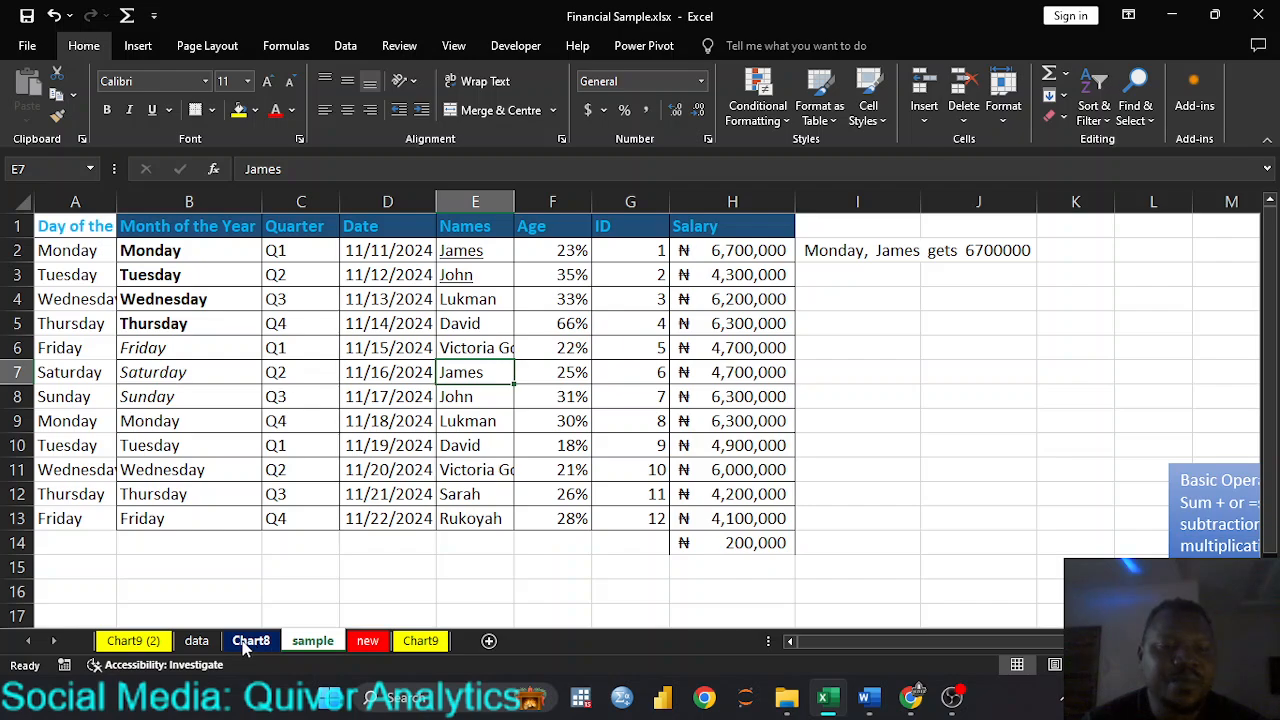
Step: Duplicate the Chart8 sheet between the sample and new sheets, and switch to the new sheet
click(246, 645)
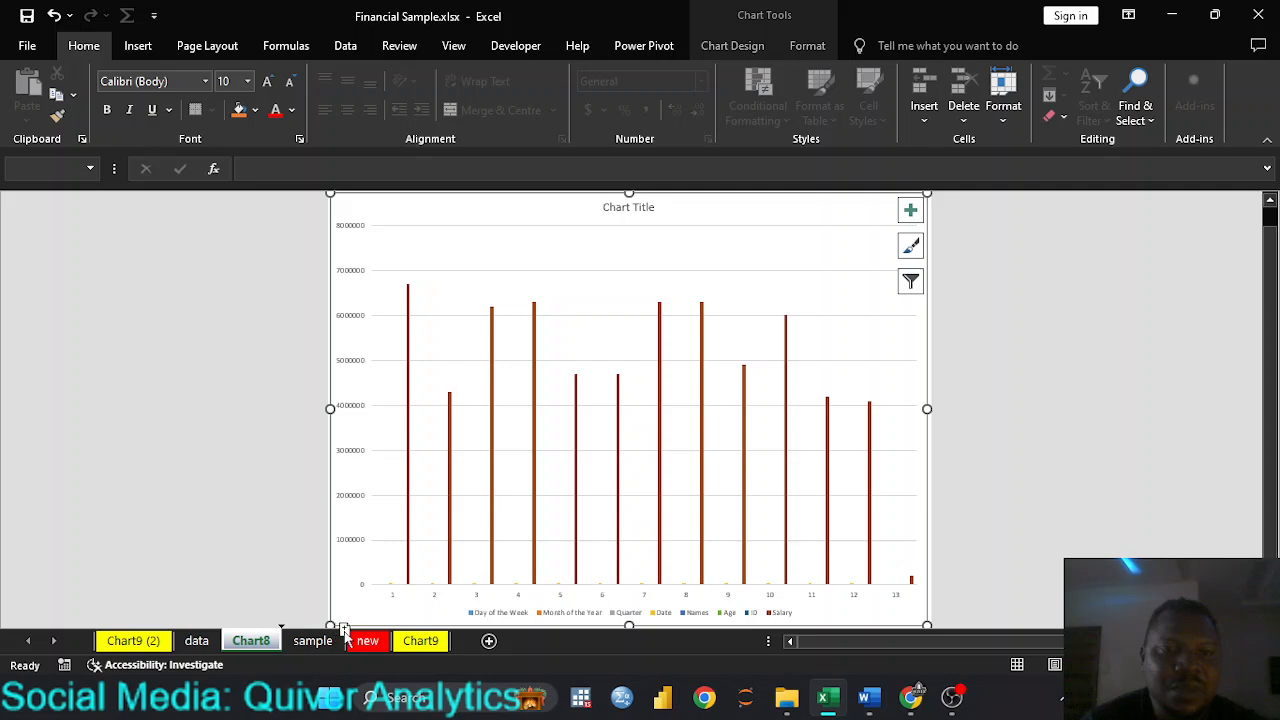
drag(347, 630, 350, 632)
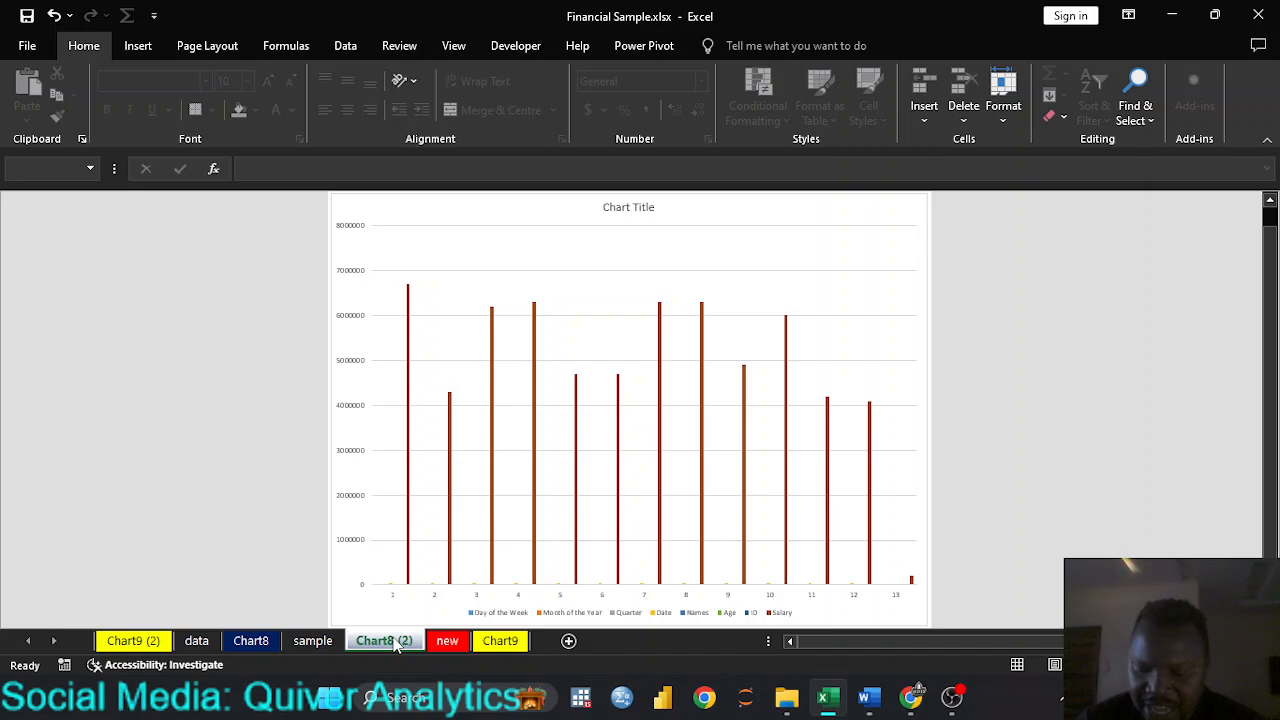
click(447, 641)
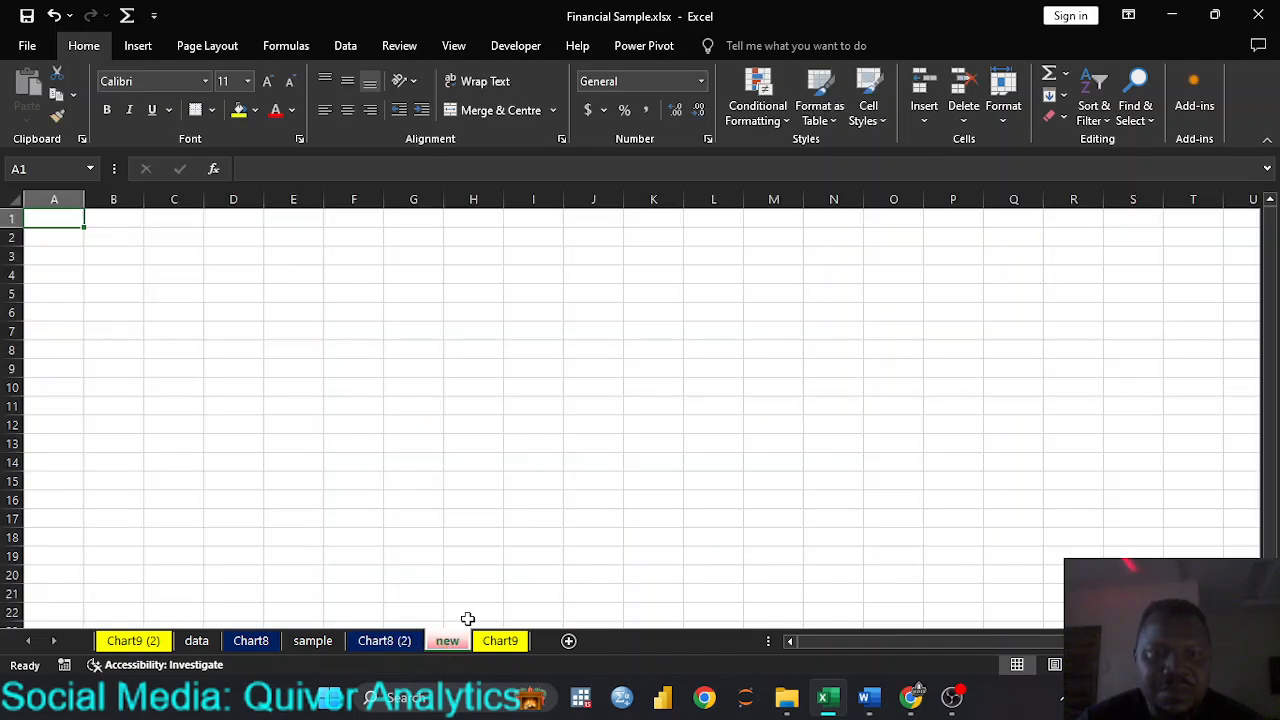
Step: Return to the sample sheet and select the empty cell I5 beside the salary table
click(318, 641)
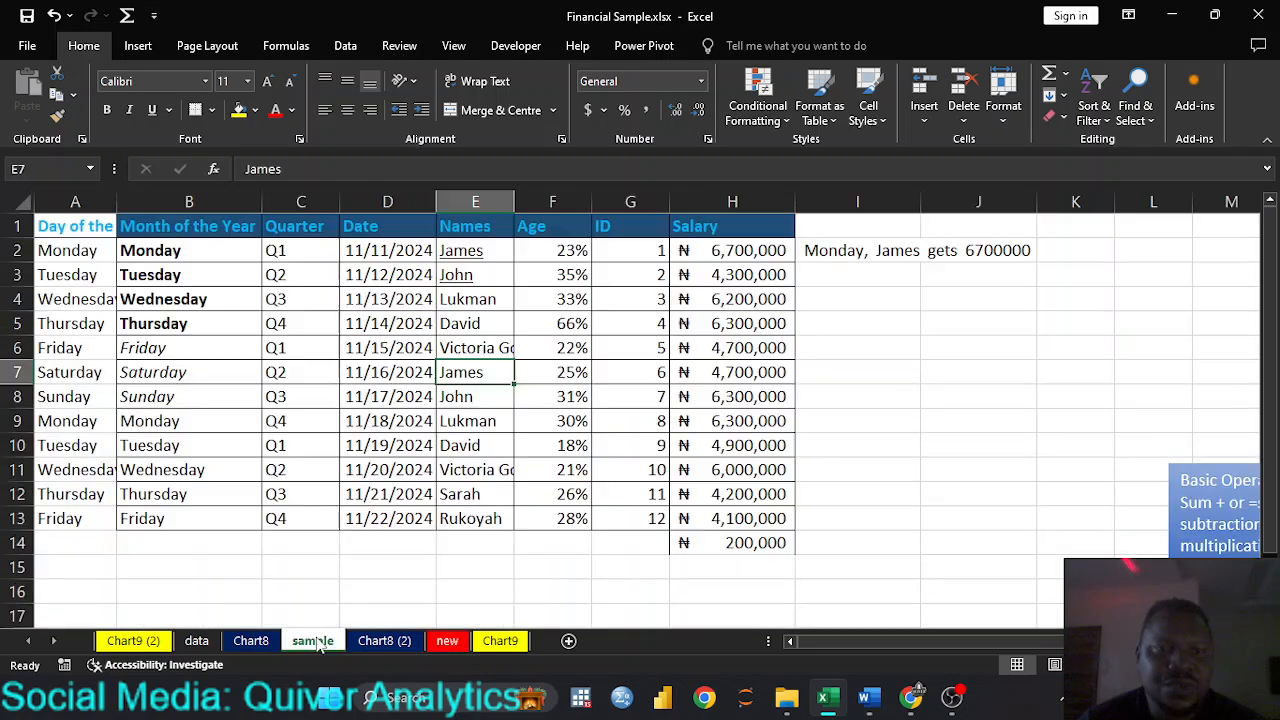
click(557, 450)
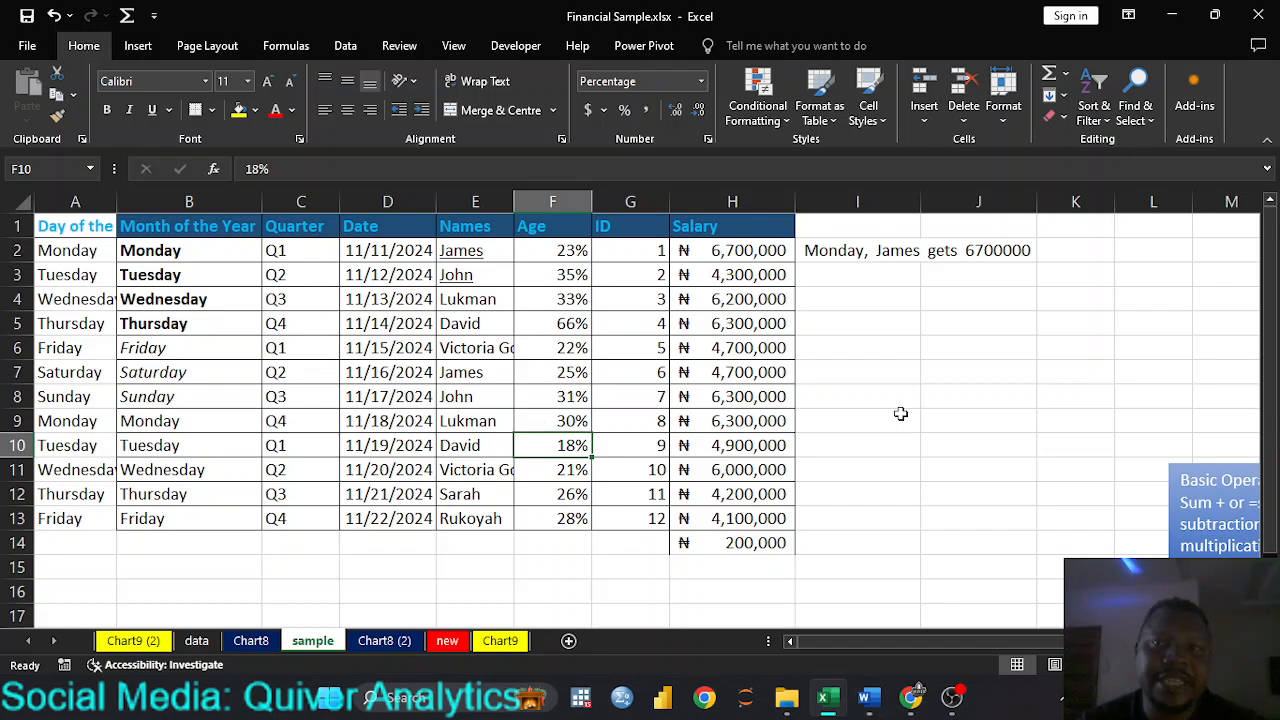
click(912, 329)
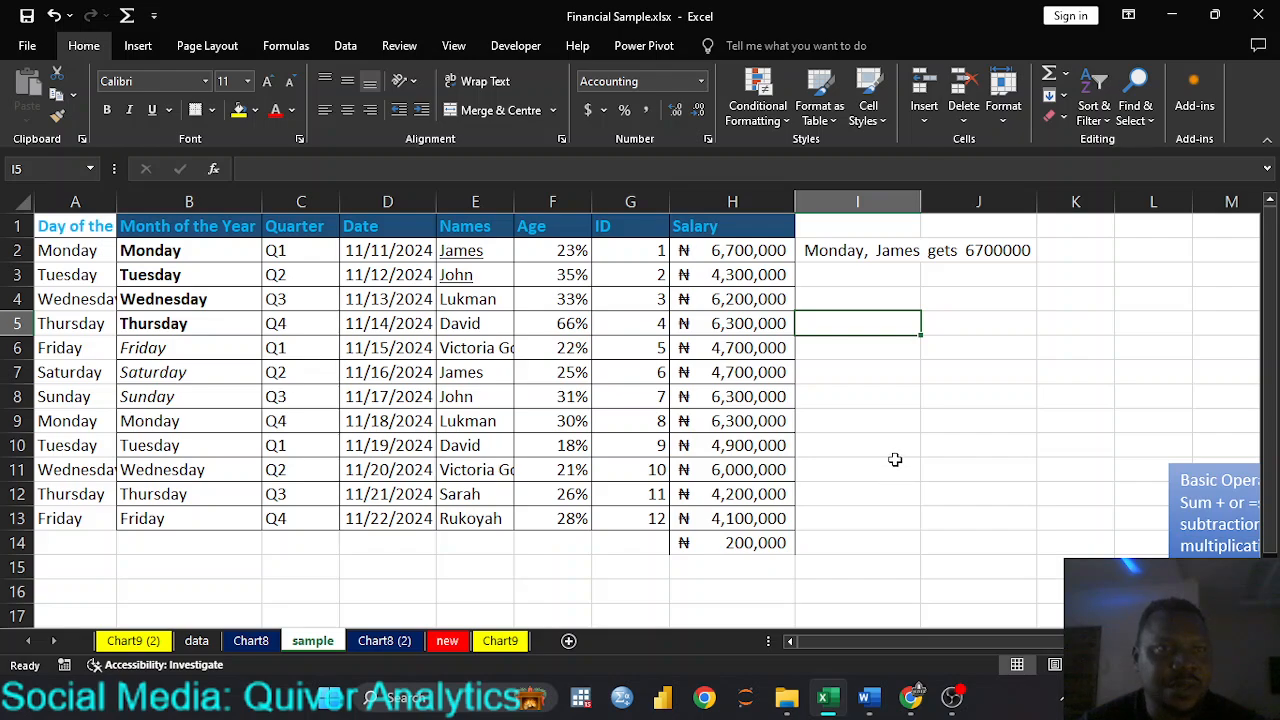
Step: Give the empty cell I5 beside the salary table the name ifive
click(54, 169)
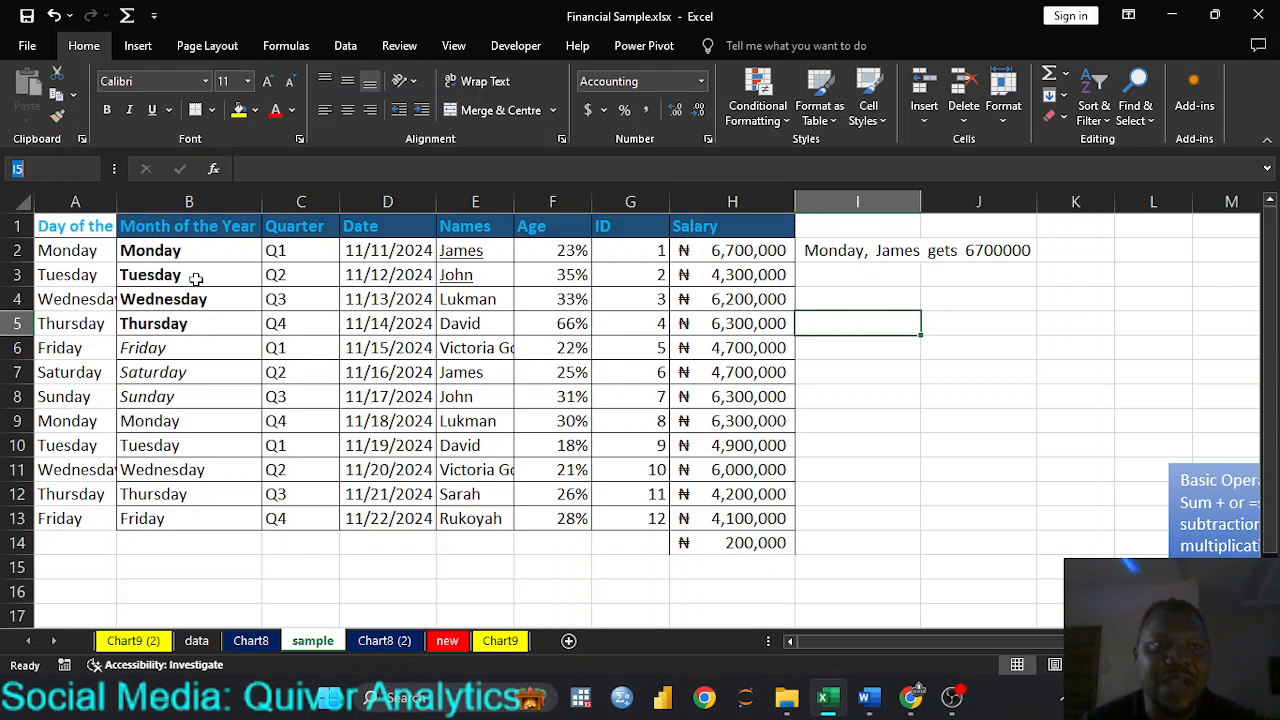
key(BackSpace)
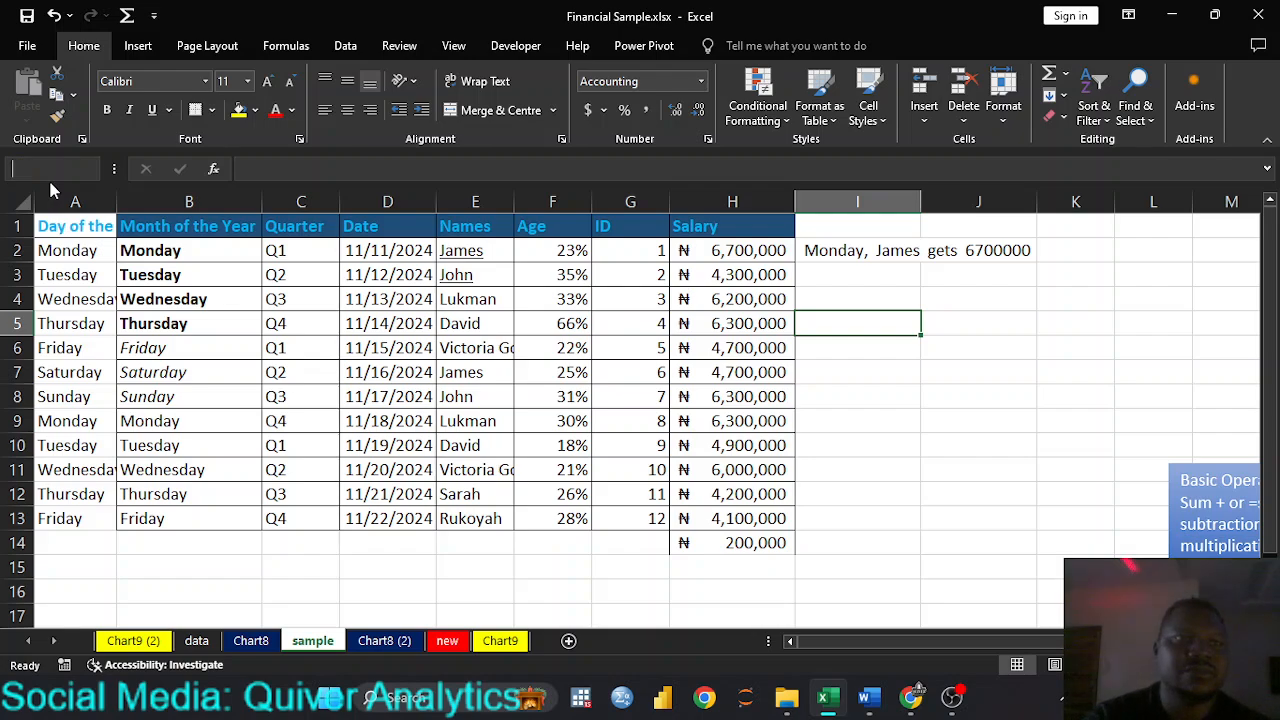
text(i)
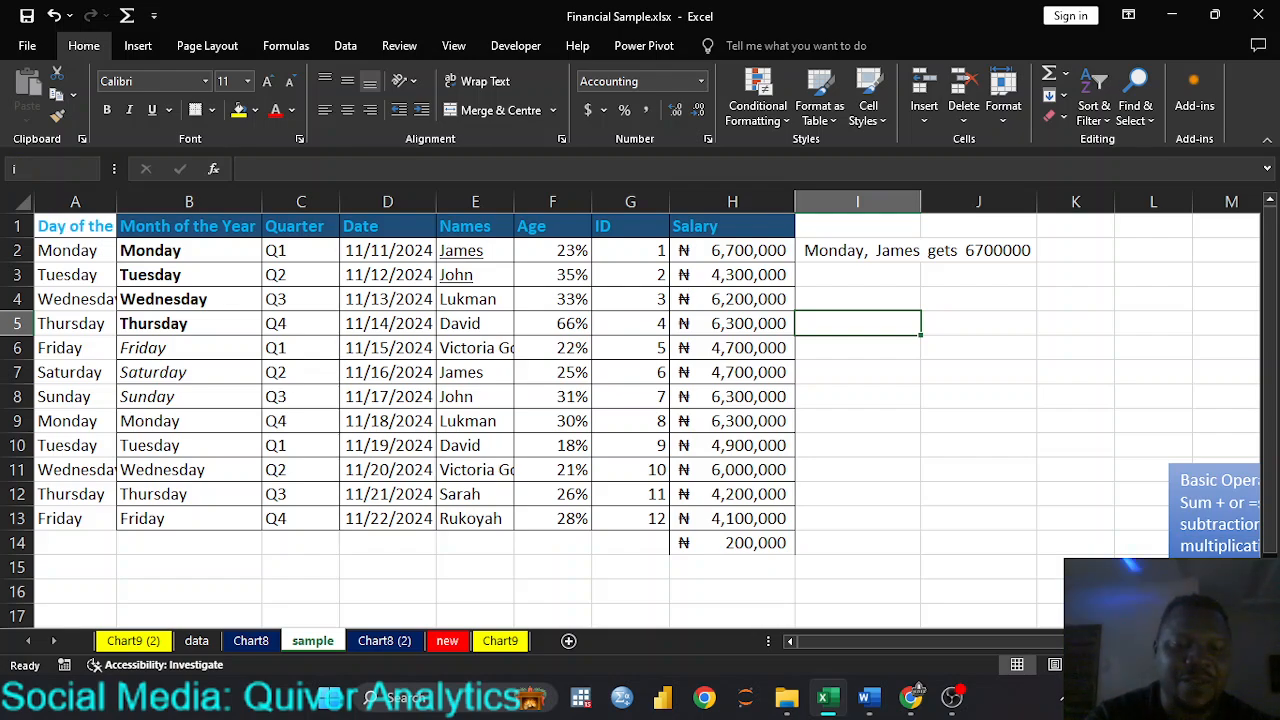
text(five)
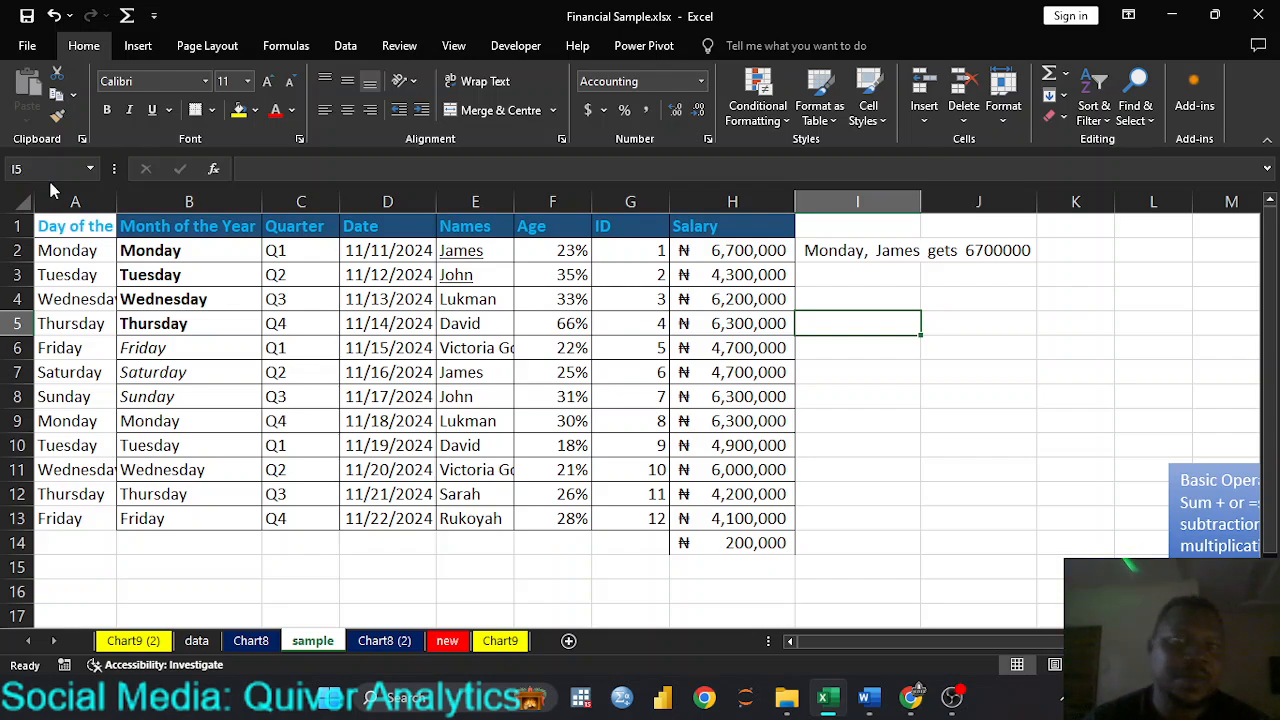
key(Return)
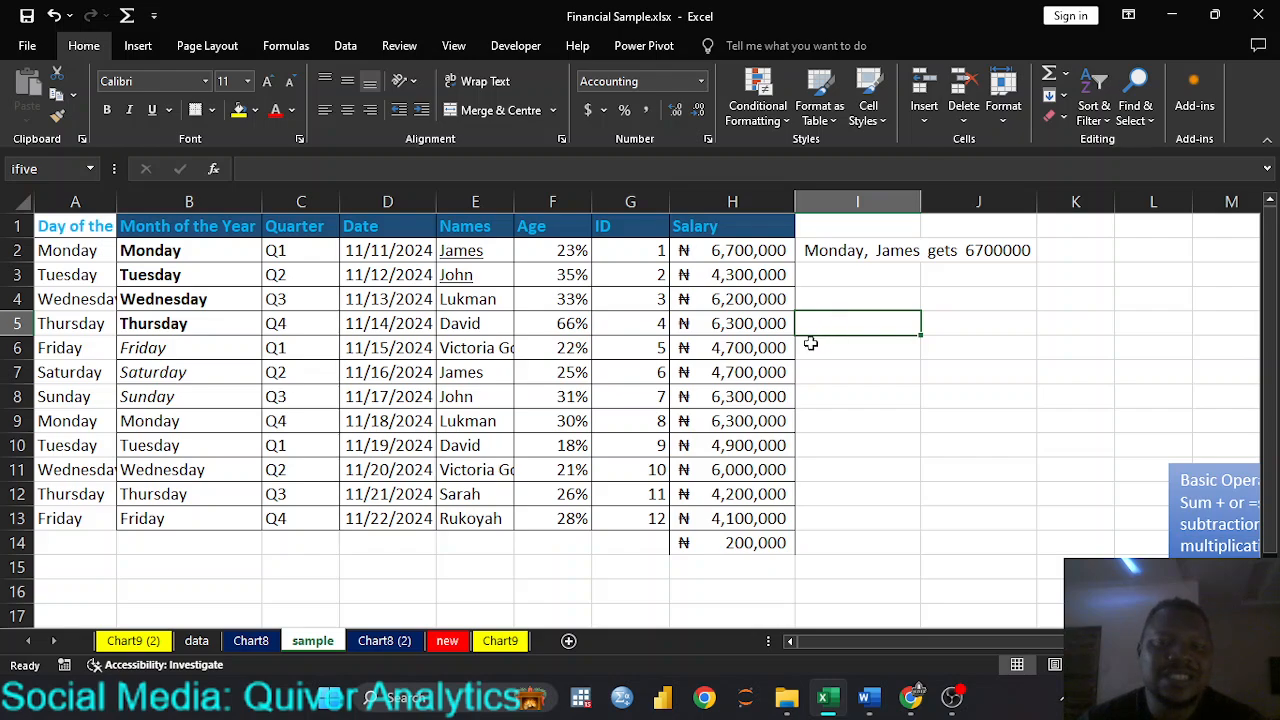
Step: Select a few other empty cells beside the table and jump back to the named cell ifive
click(848, 394)
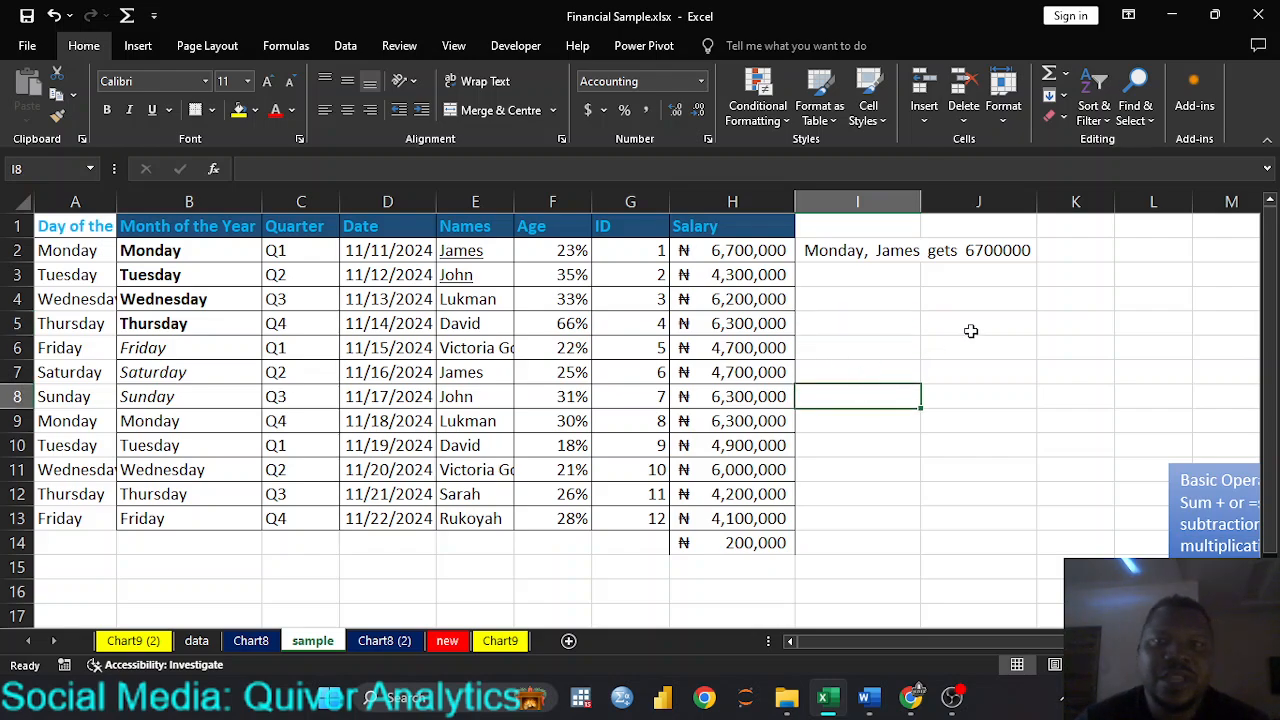
click(1063, 342)
click(831, 490)
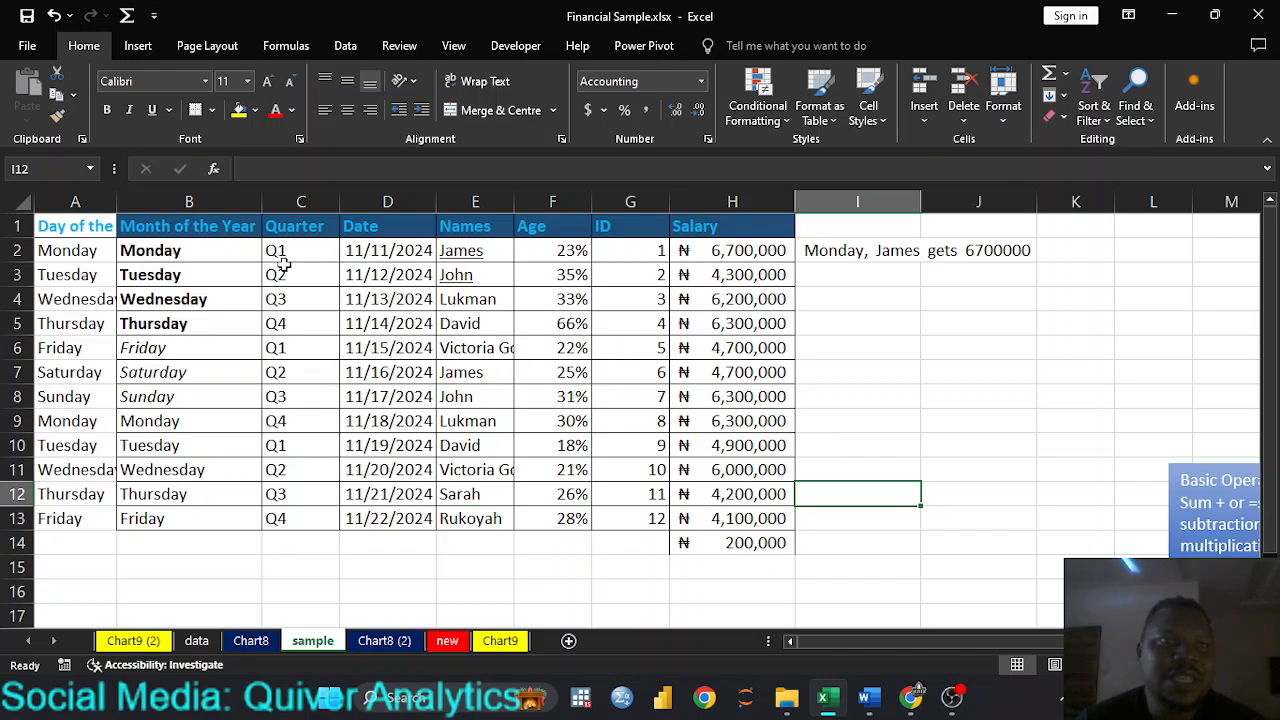
click(90, 170)
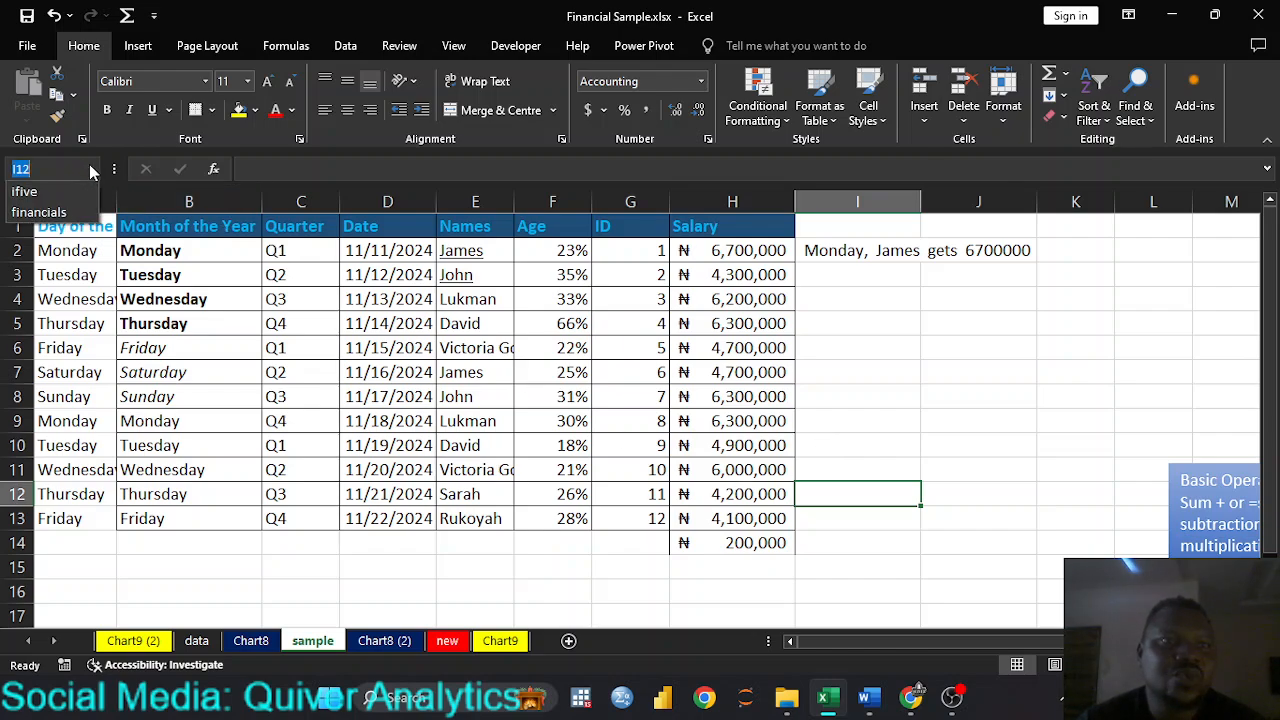
click(43, 188)
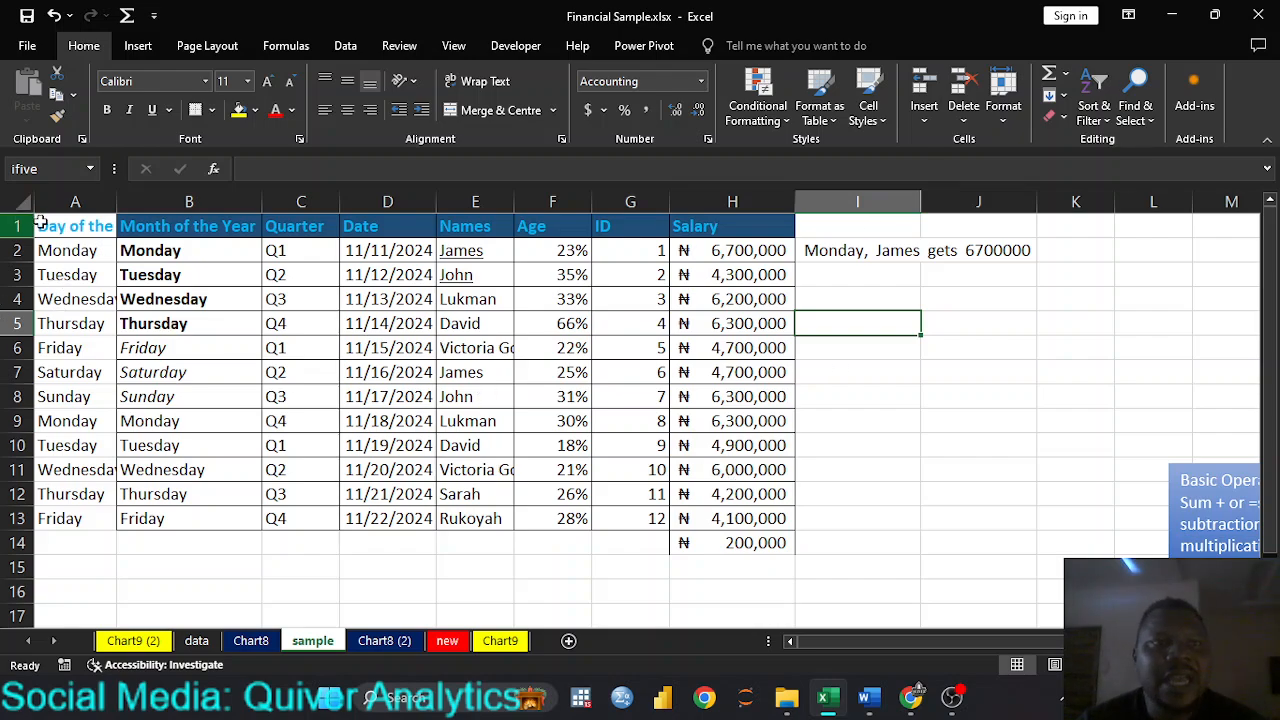
drag(55, 225, 740, 545)
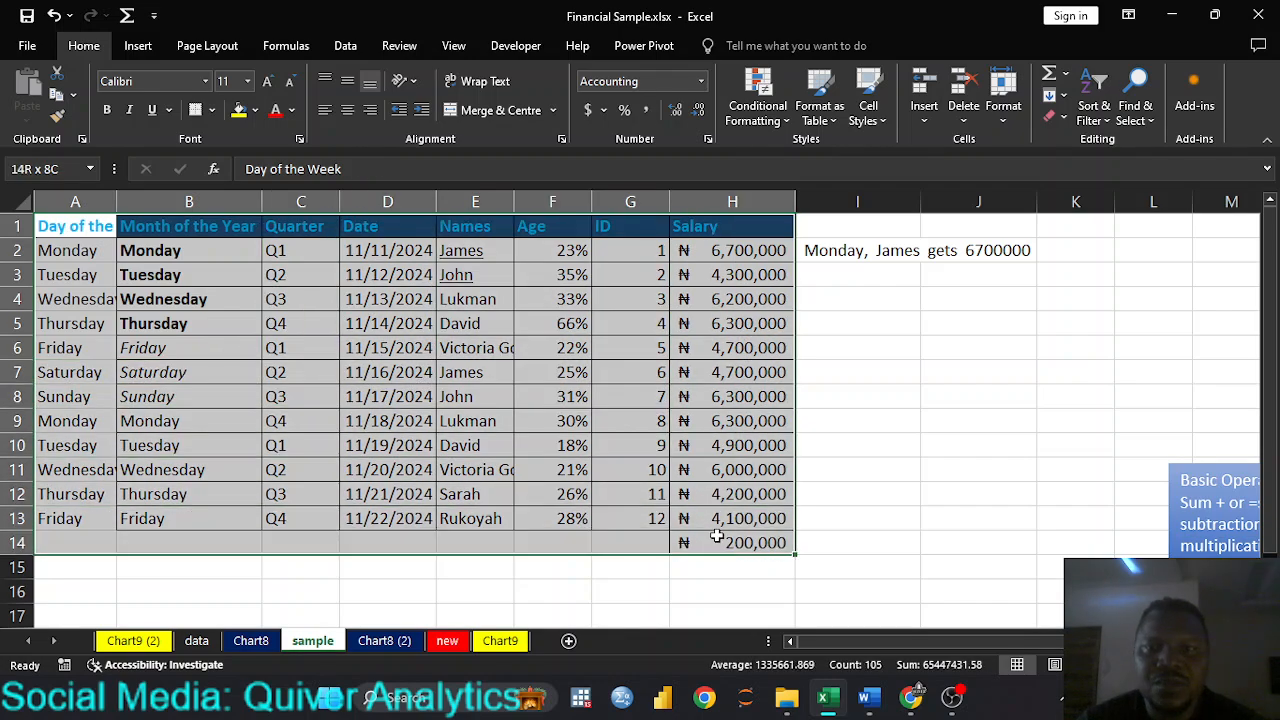
click(992, 377)
drag(840, 423, 1101, 465)
click(518, 416)
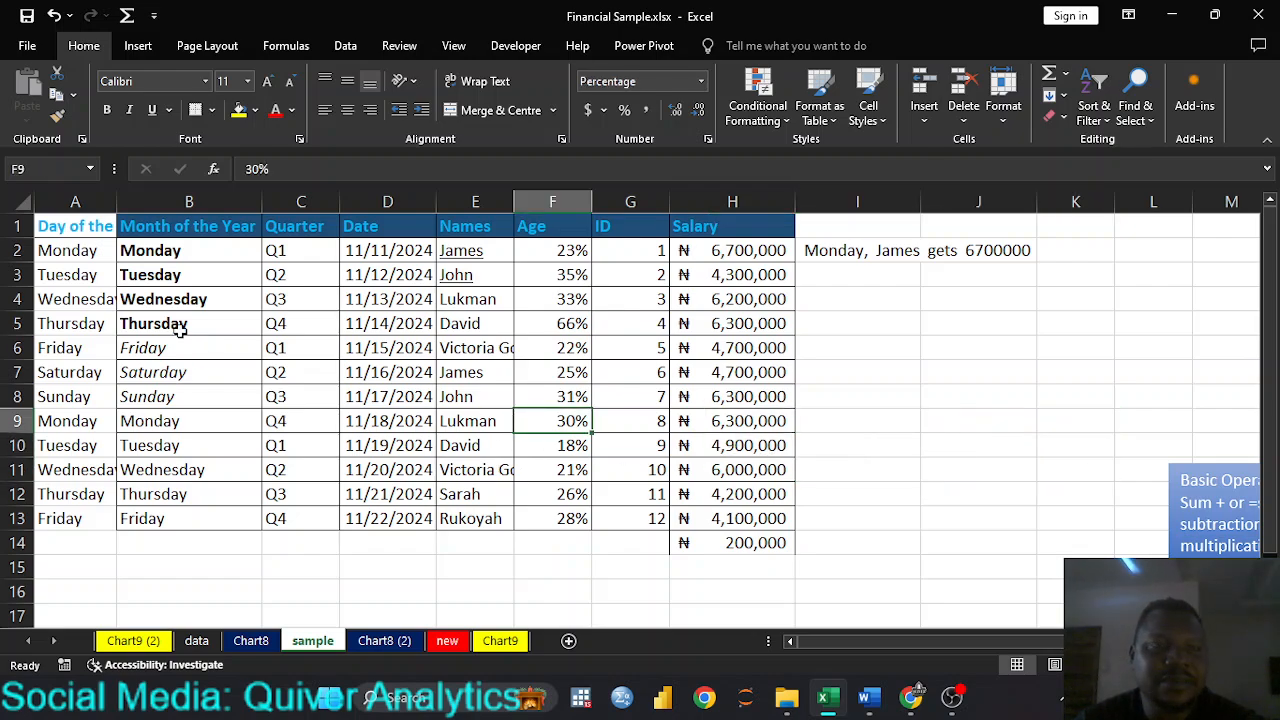
Step: Name the whole salary table range A1:H14 tablesample and deselect it
drag(70, 226, 755, 541)
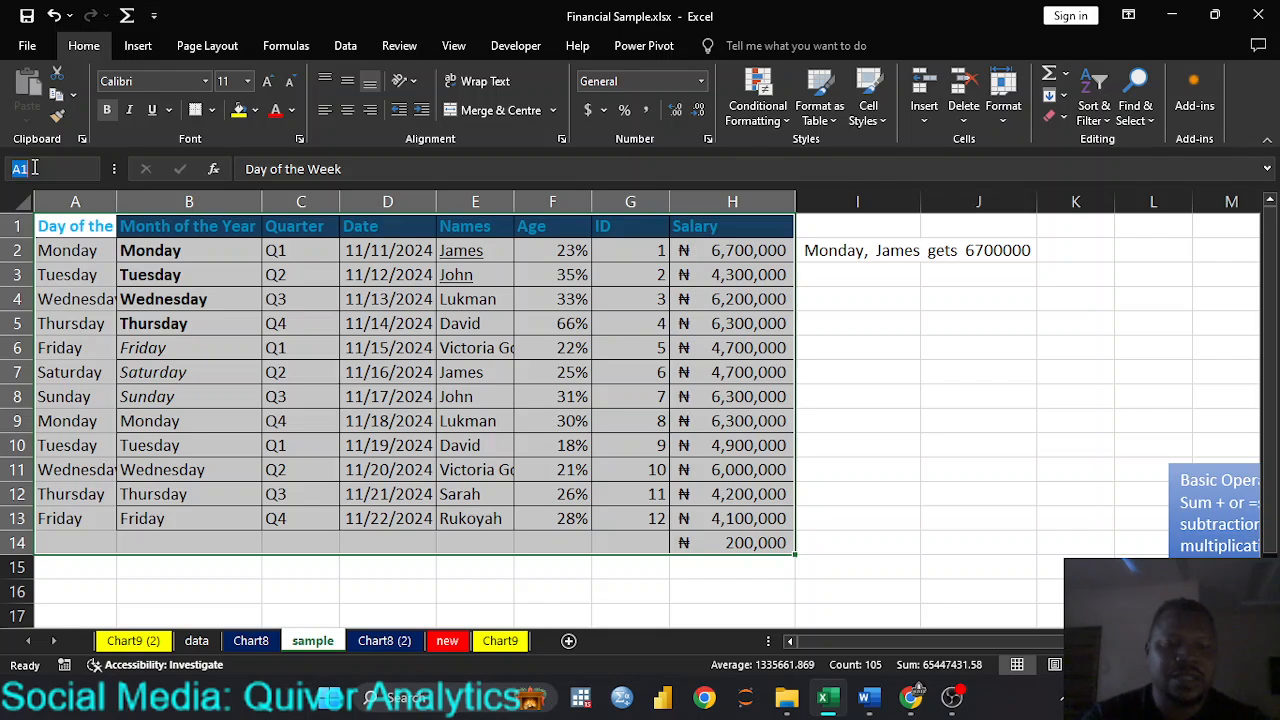
text(table)
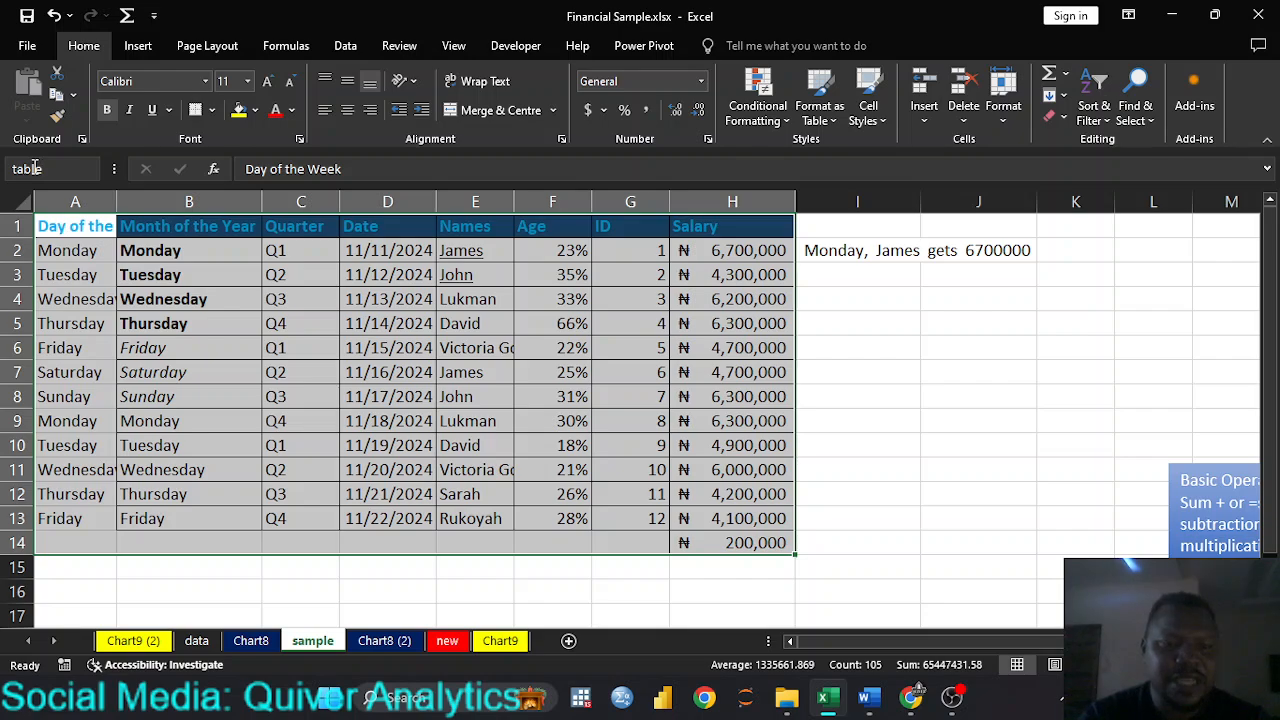
text(sample)
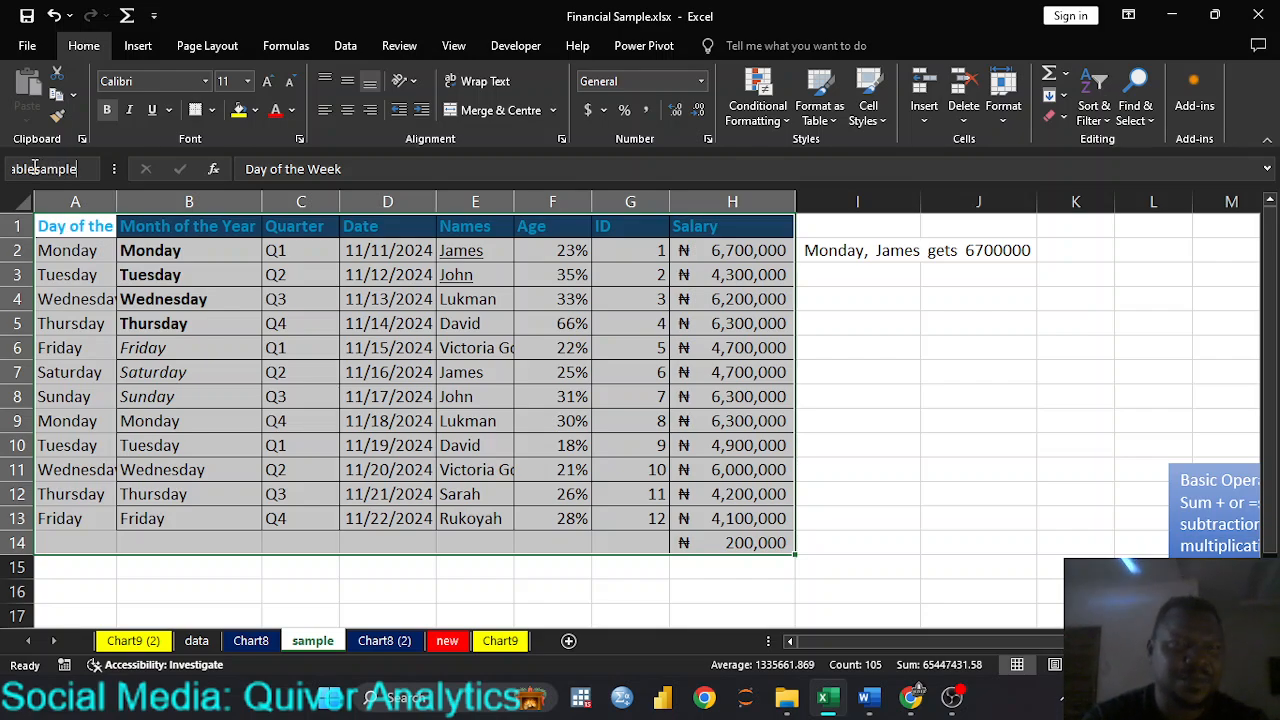
key(Return)
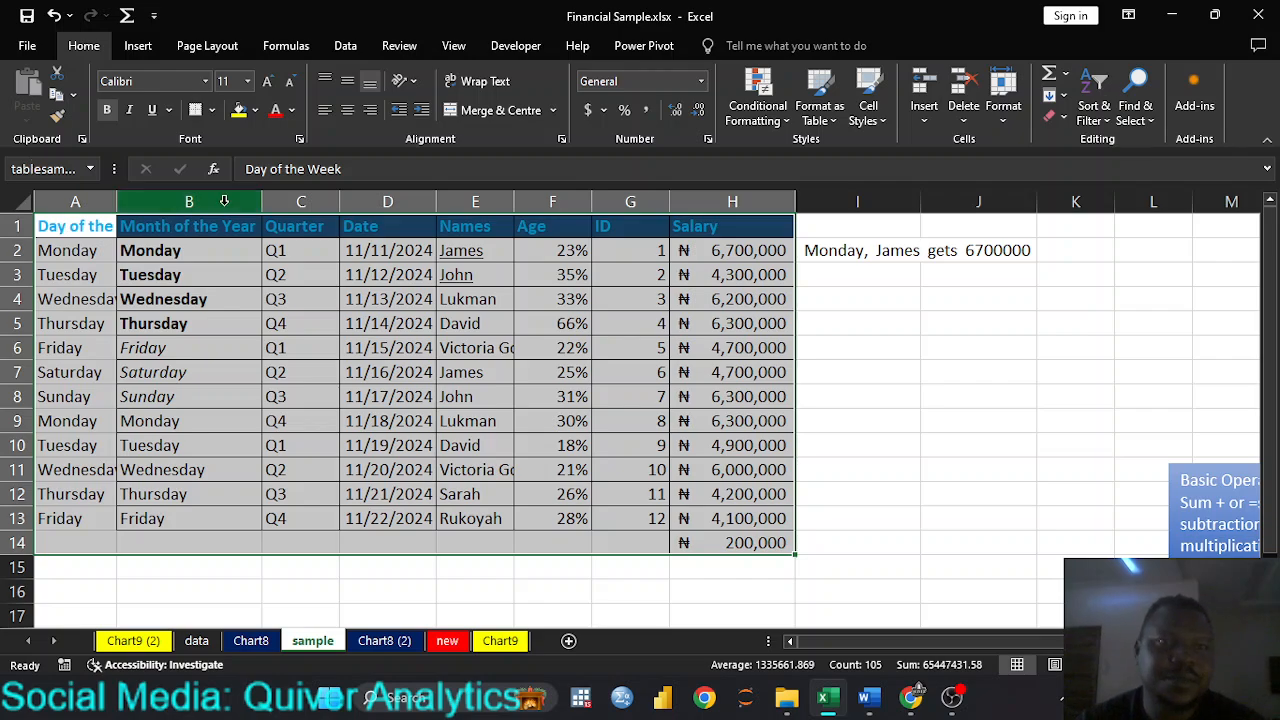
click(450, 428)
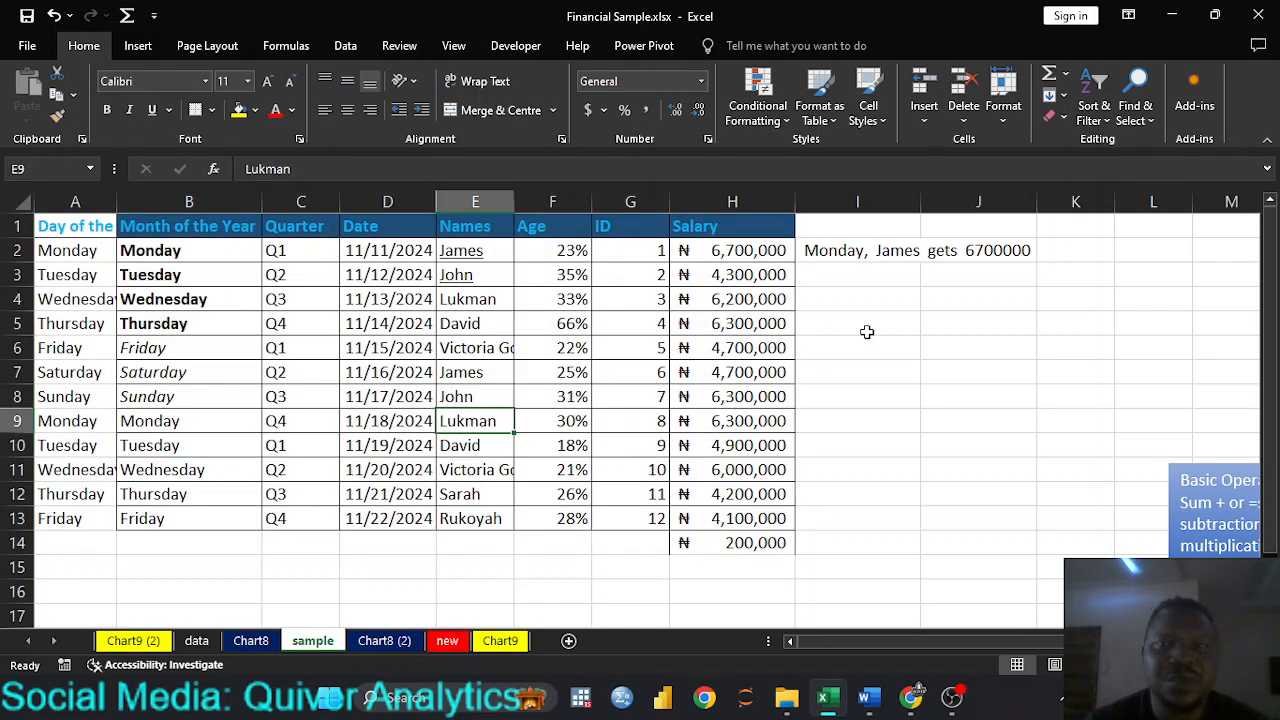
Step: Enter the formula =tablesample in cell J7 to reference the named range
click(959, 369)
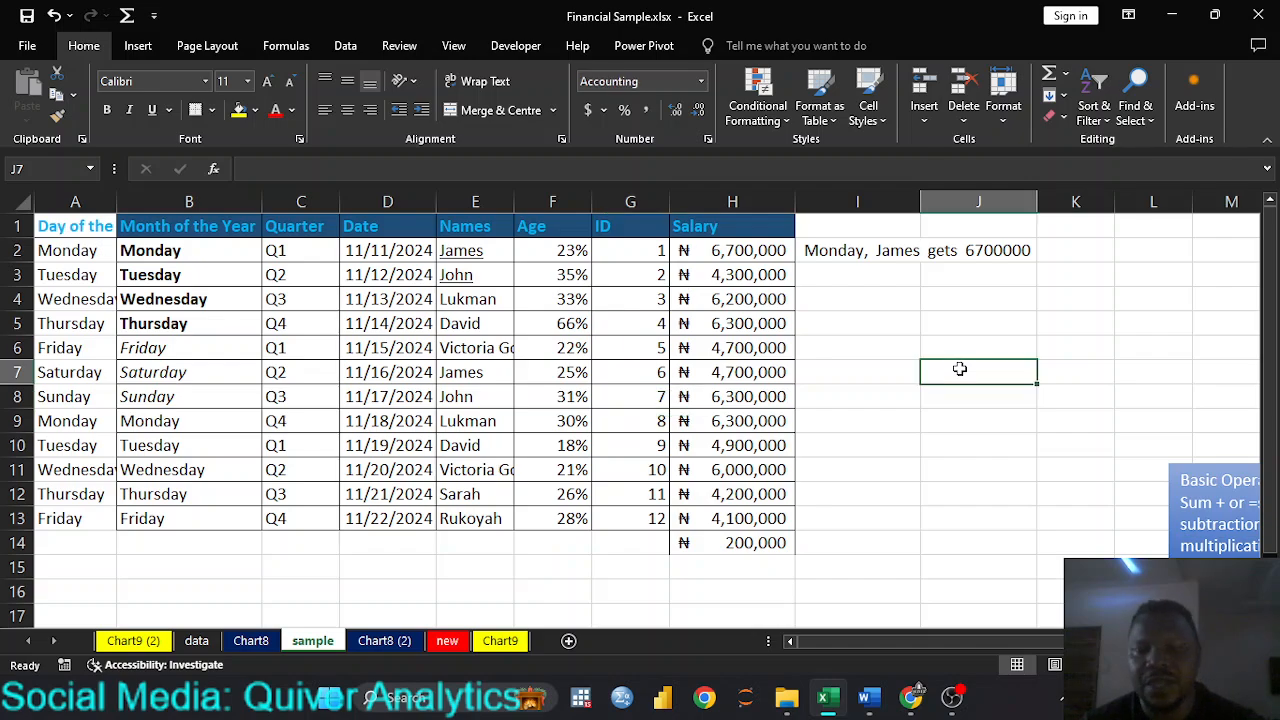
text(=tab)
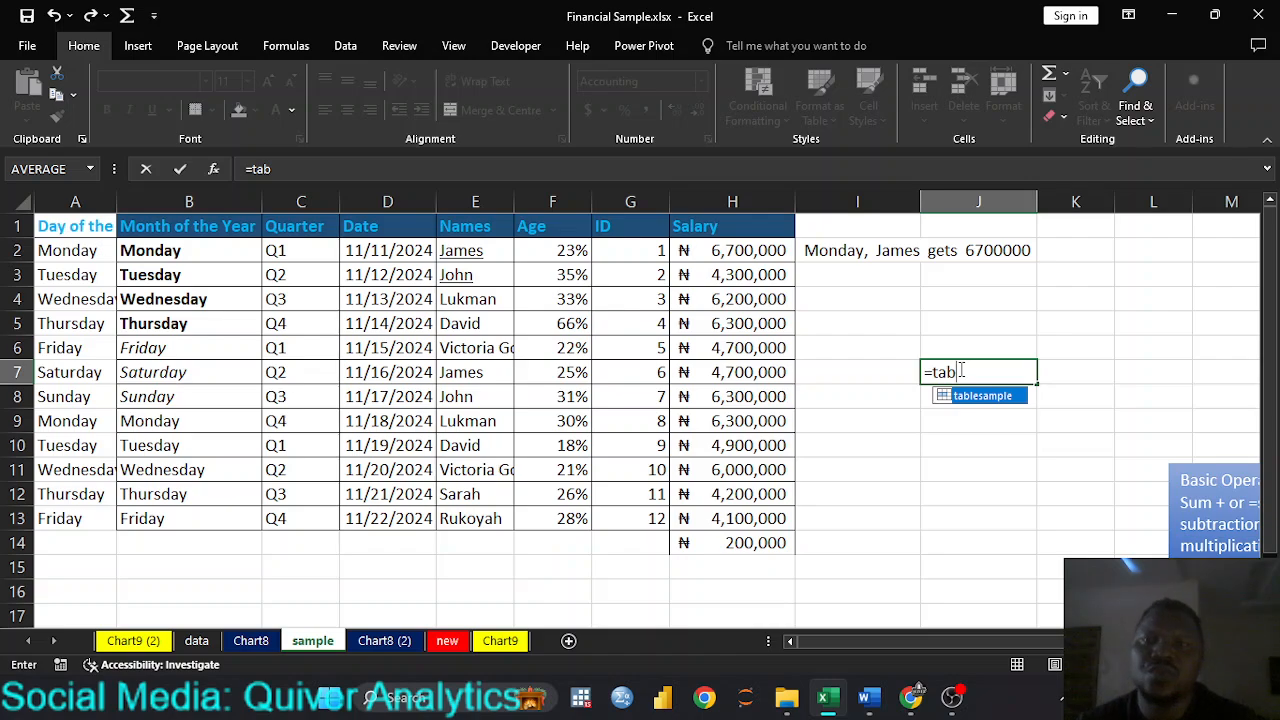
key(Tab)
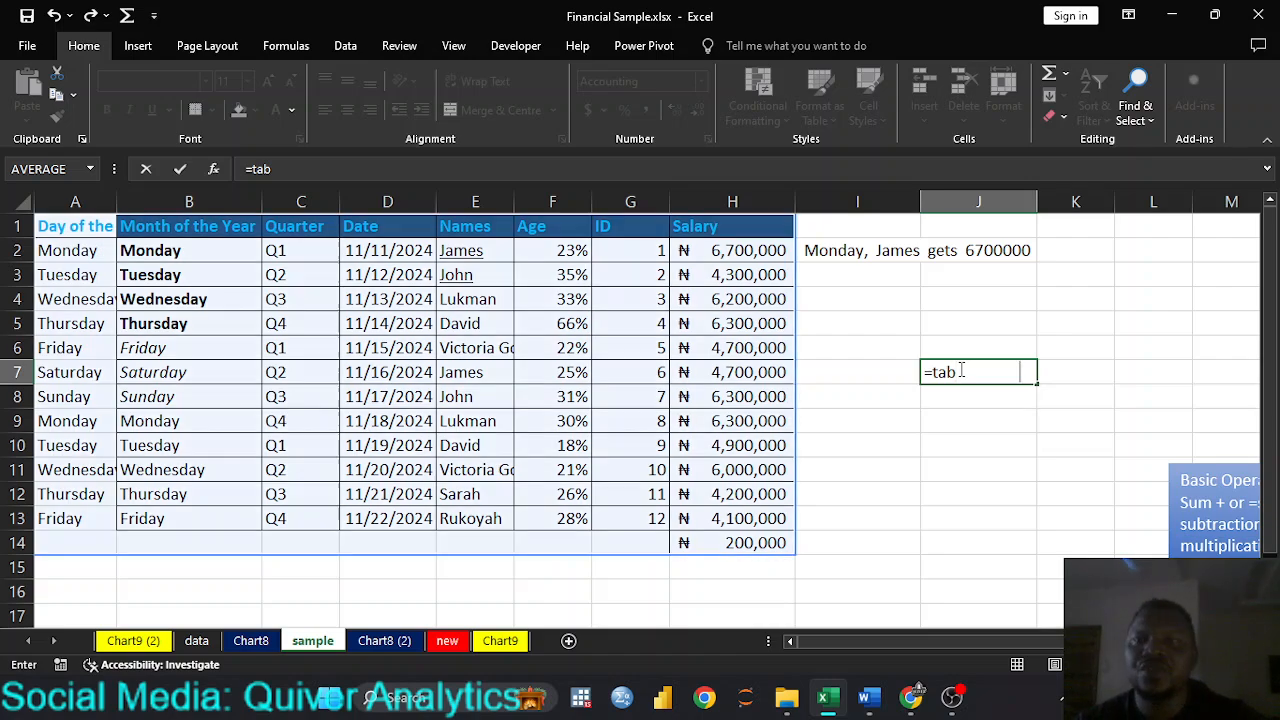
key(Return)
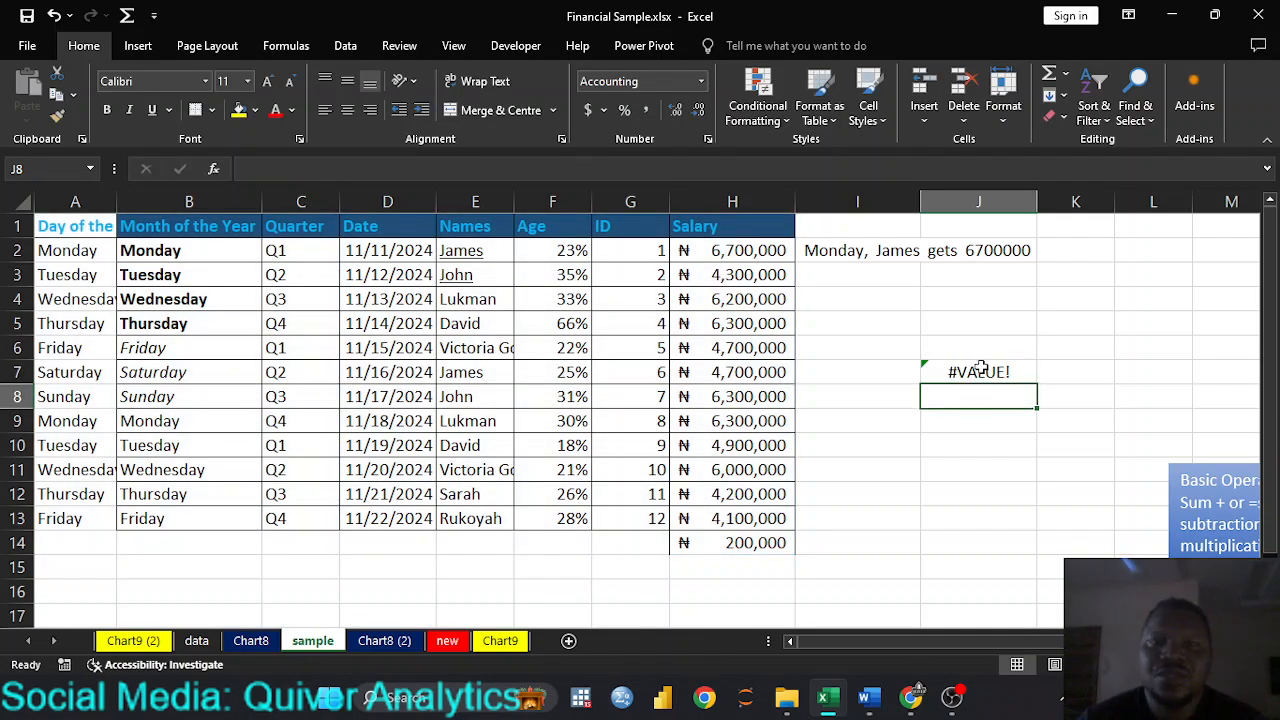
Step: Erase the tablesample formula from cell J7, leaving the cell empty
double_click(988, 372)
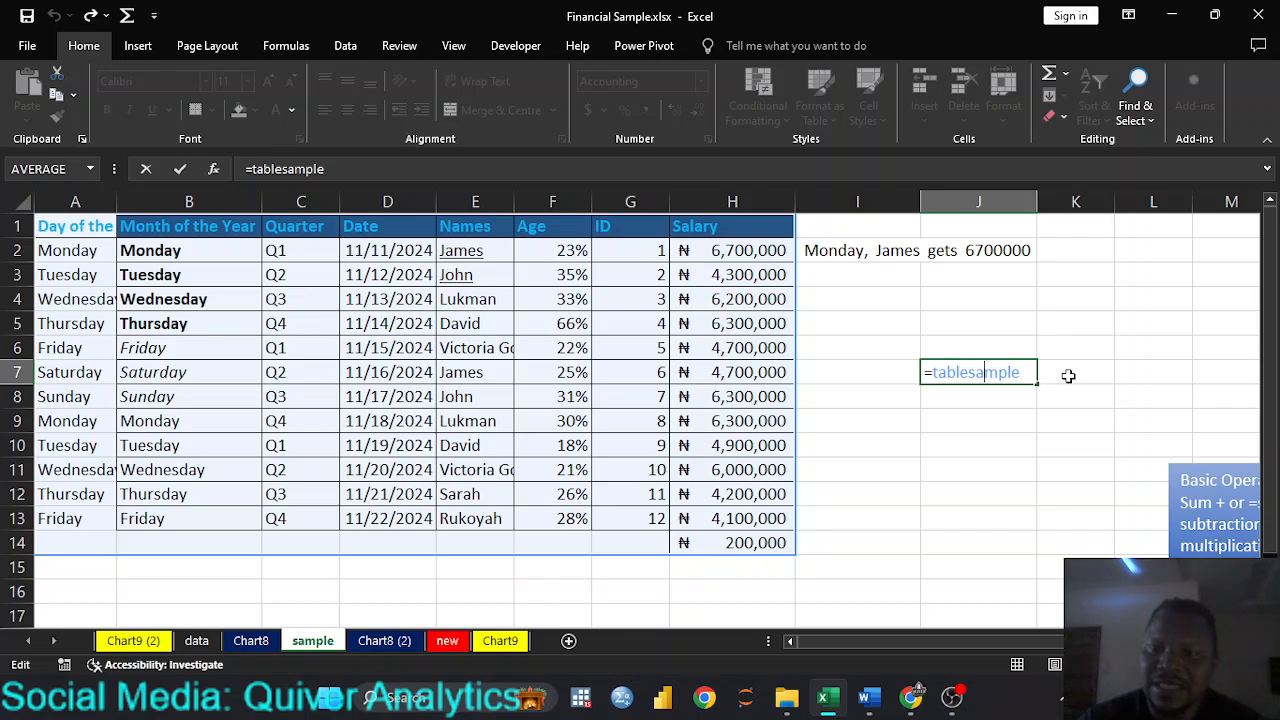
key(BackSpace)
key(BackSpace)
key(BackSpace)
key(BackSpace)
key(BackSpace)
key(BackSpace)
key(BackSpace)
key(BackSpace)
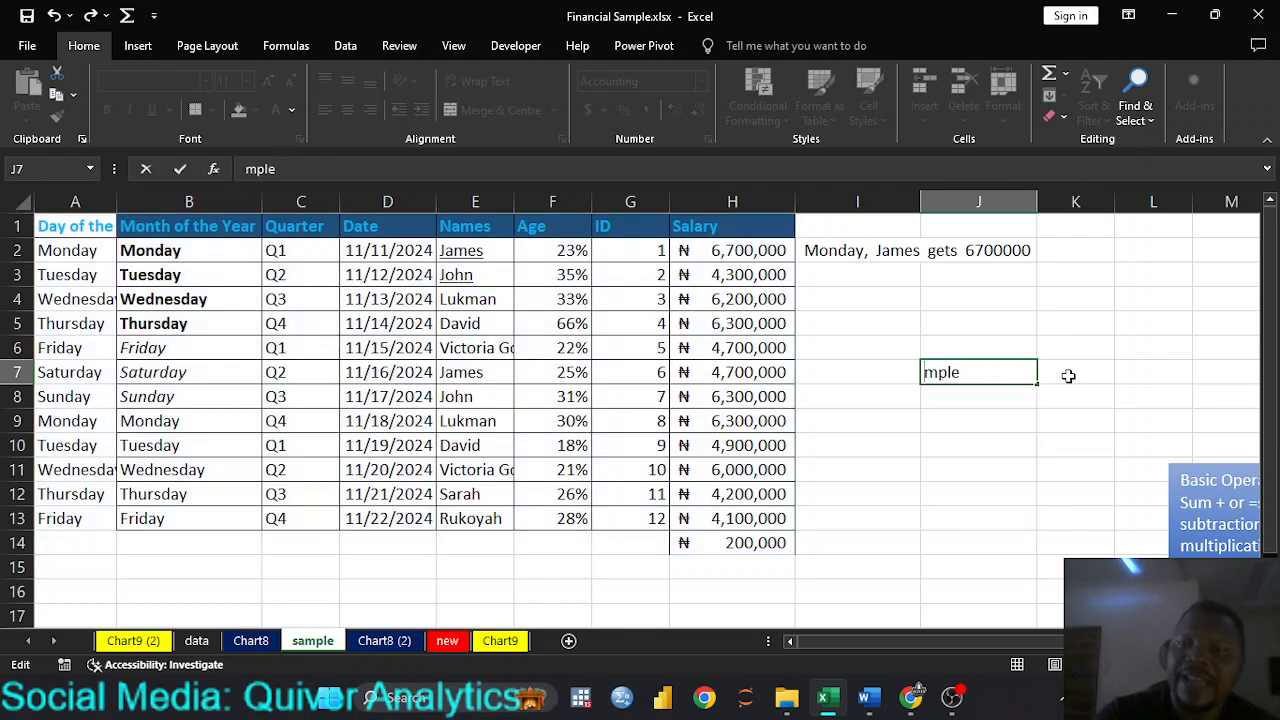
key(Delete)
key(Delete)
key(Delete)
key(Delete)
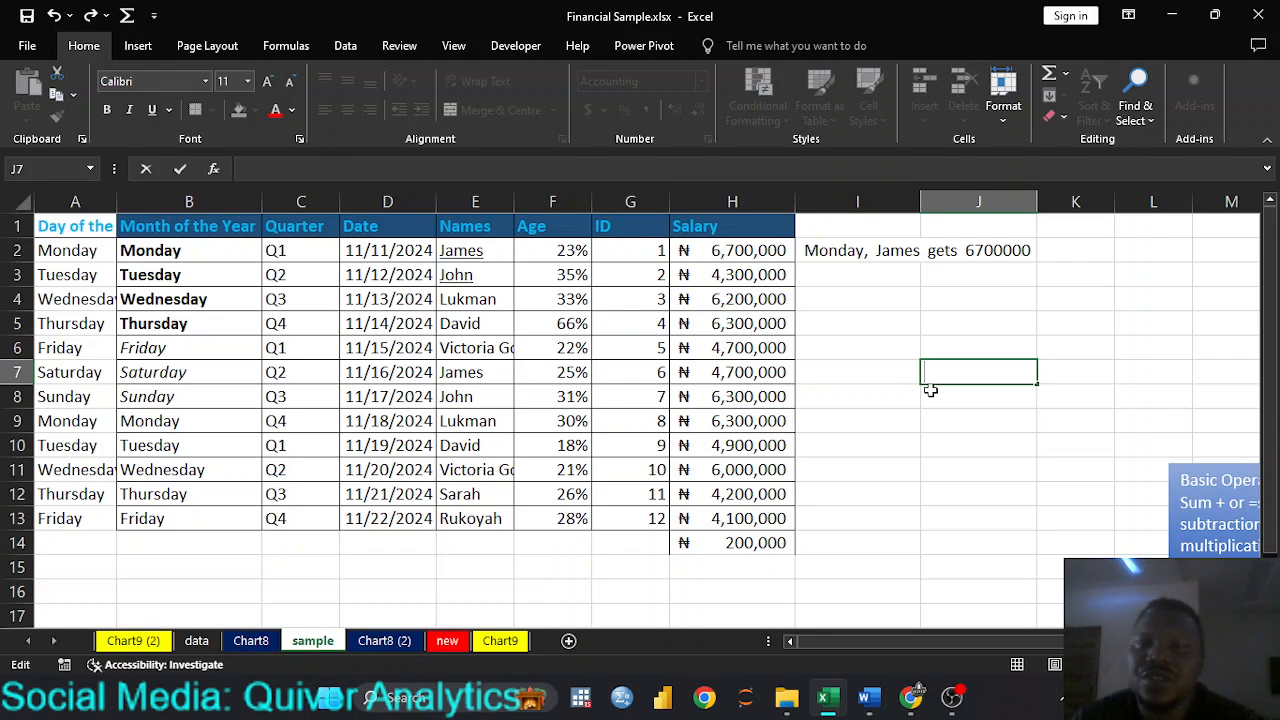
click(915, 440)
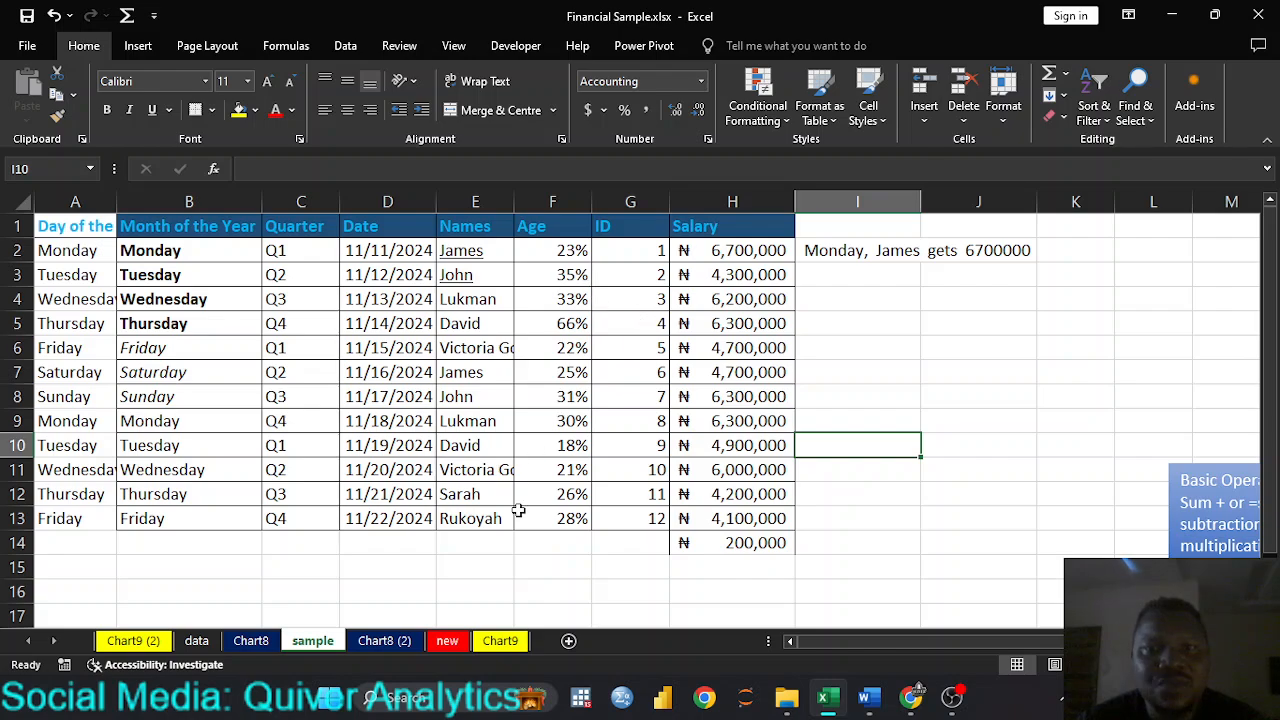
Step: Clear the salary amount in cell H14 below the last full table row
click(157, 520)
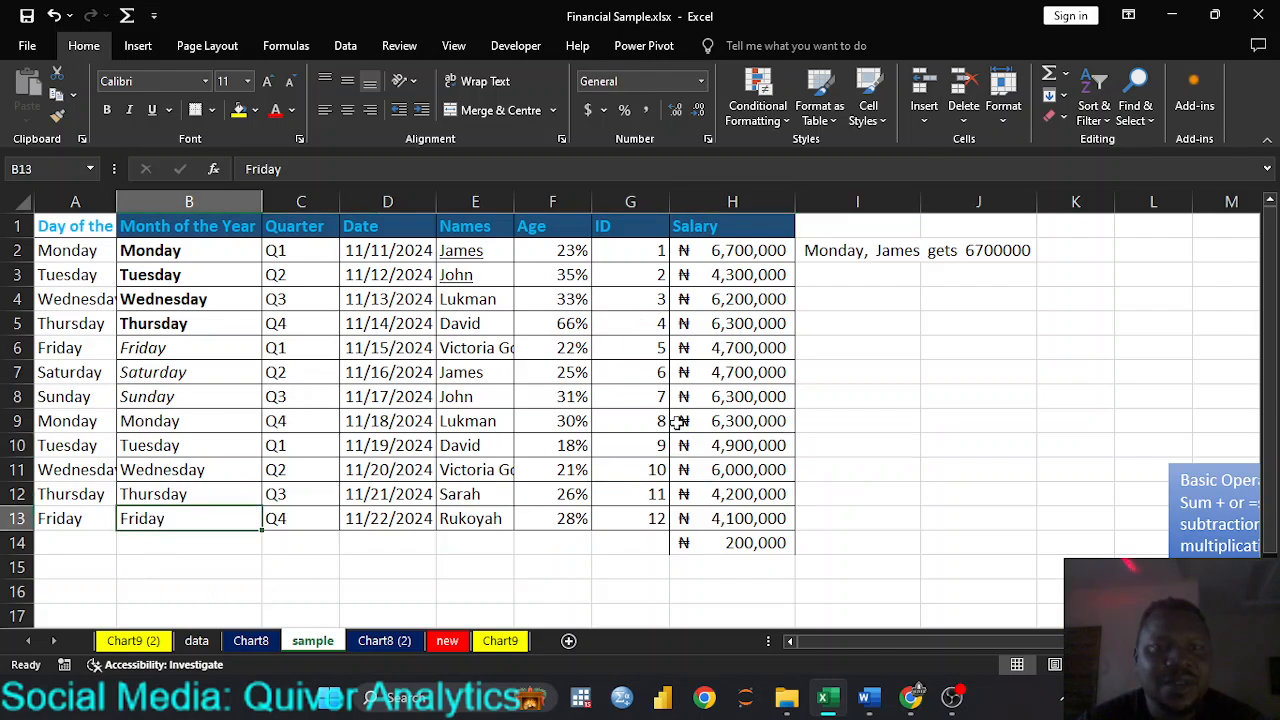
click(722, 546)
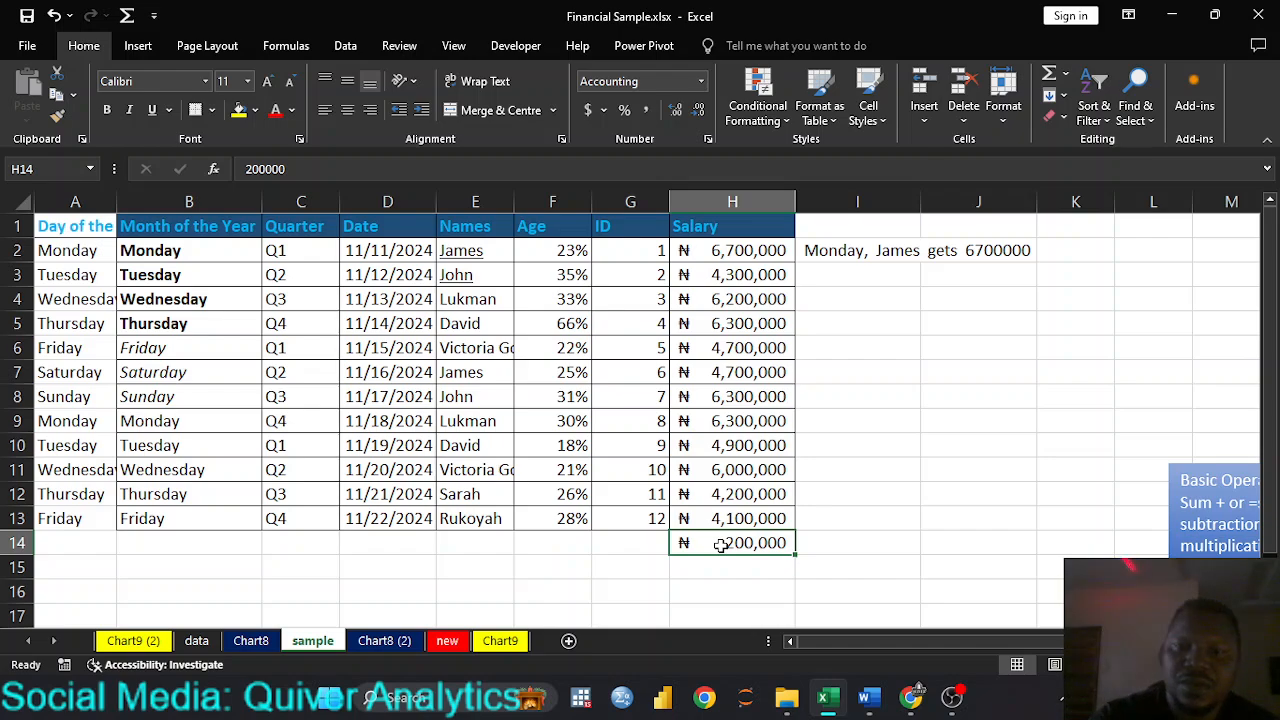
key(Delete)
click(757, 517)
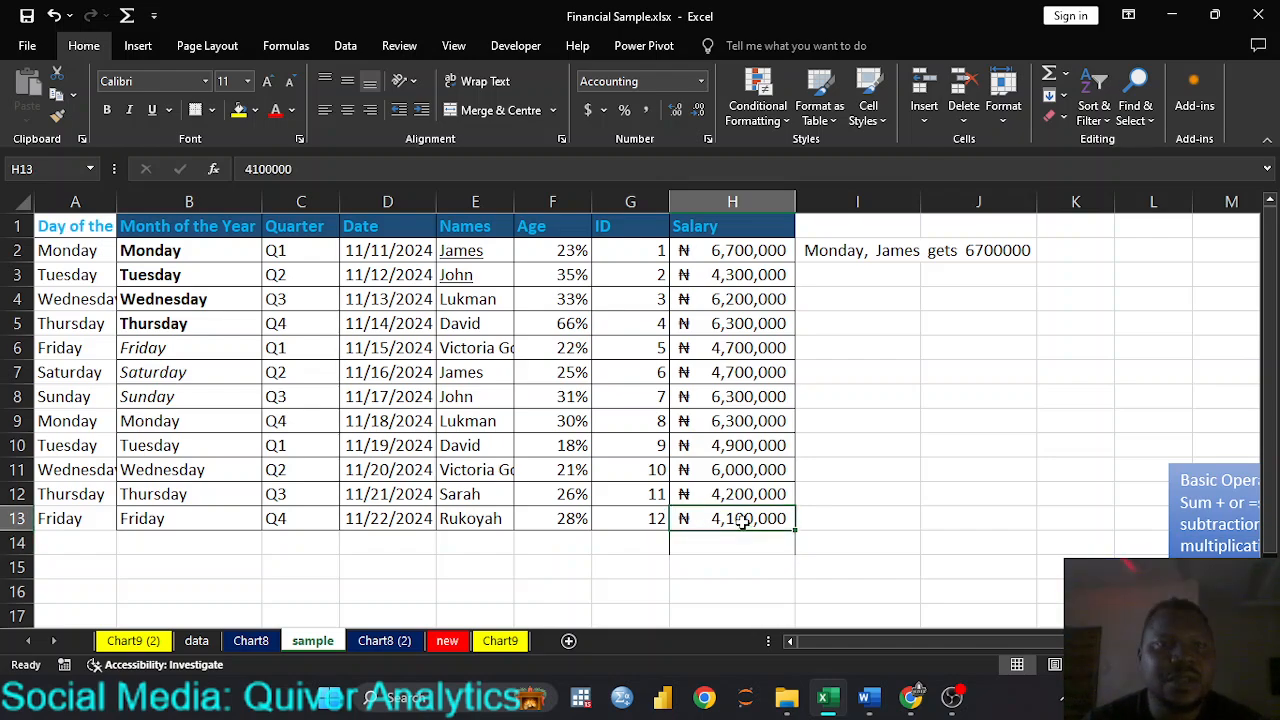
click(749, 492)
click(749, 425)
click(752, 320)
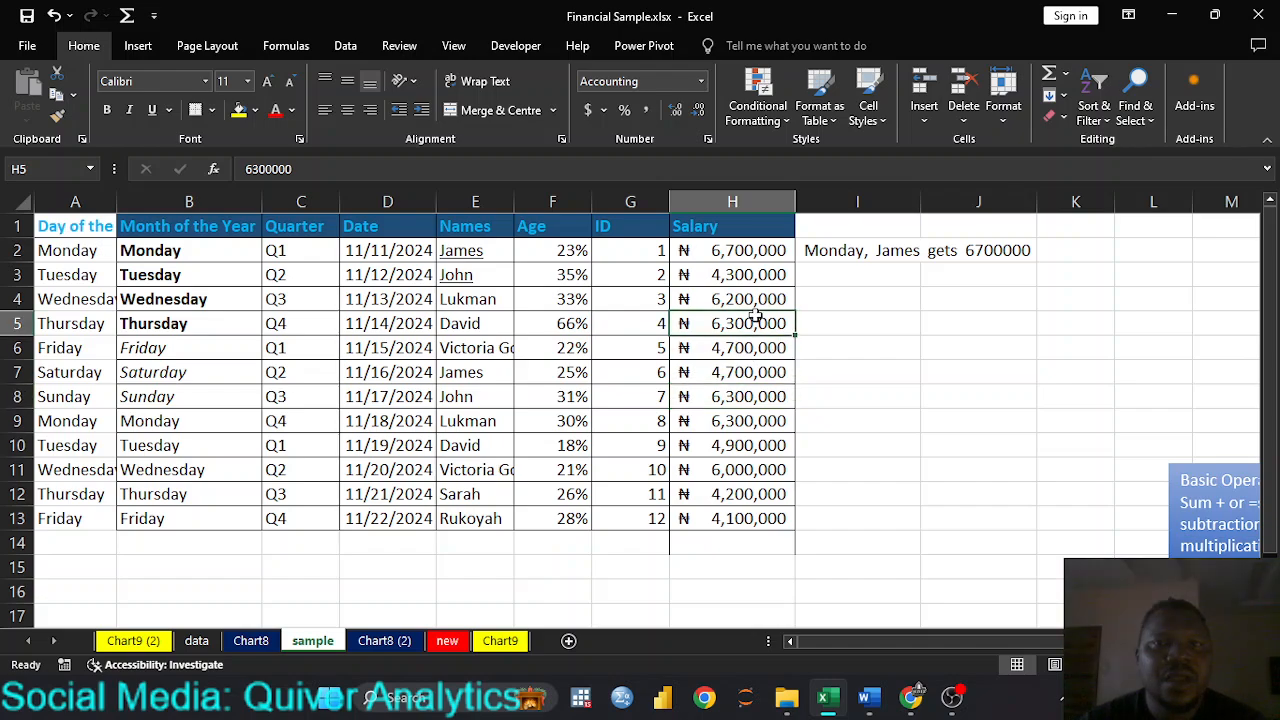
Step: Extend the table by auto-filling the pattern of rows 12 and 13, columns A to H, down to row 27
click(157, 248)
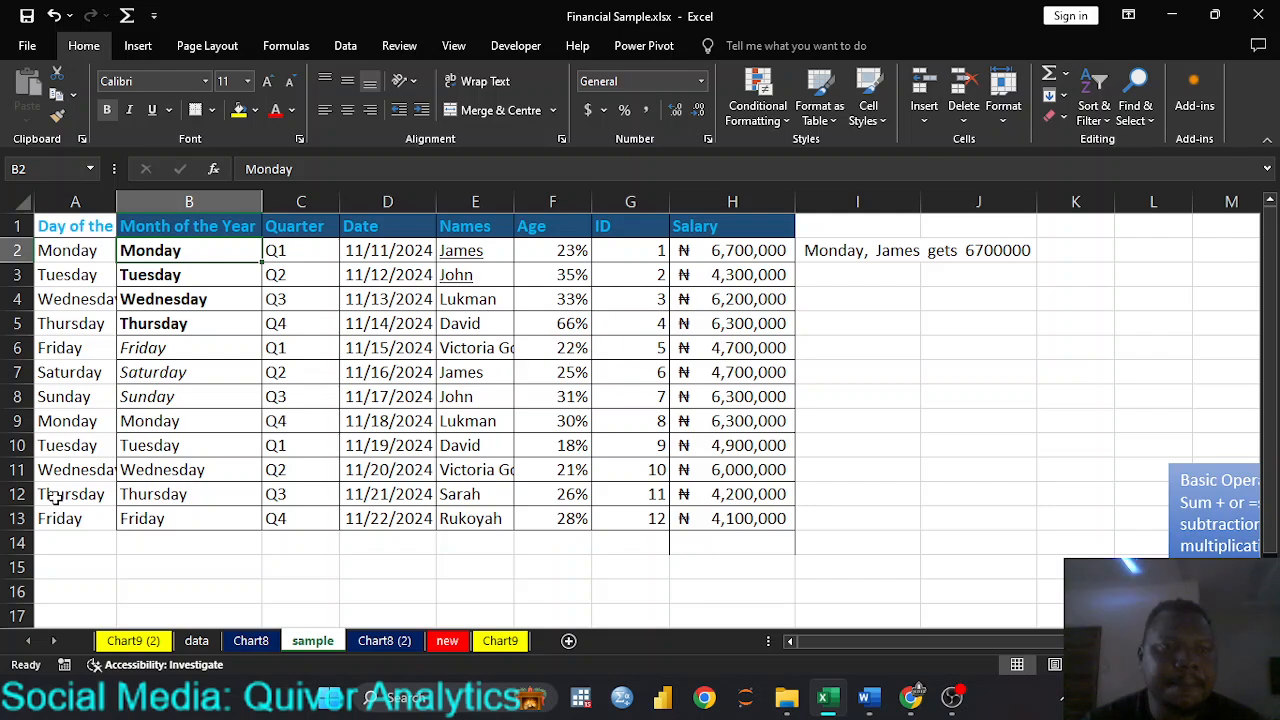
drag(60, 500, 780, 651)
scroll(763, 603, up, 4)
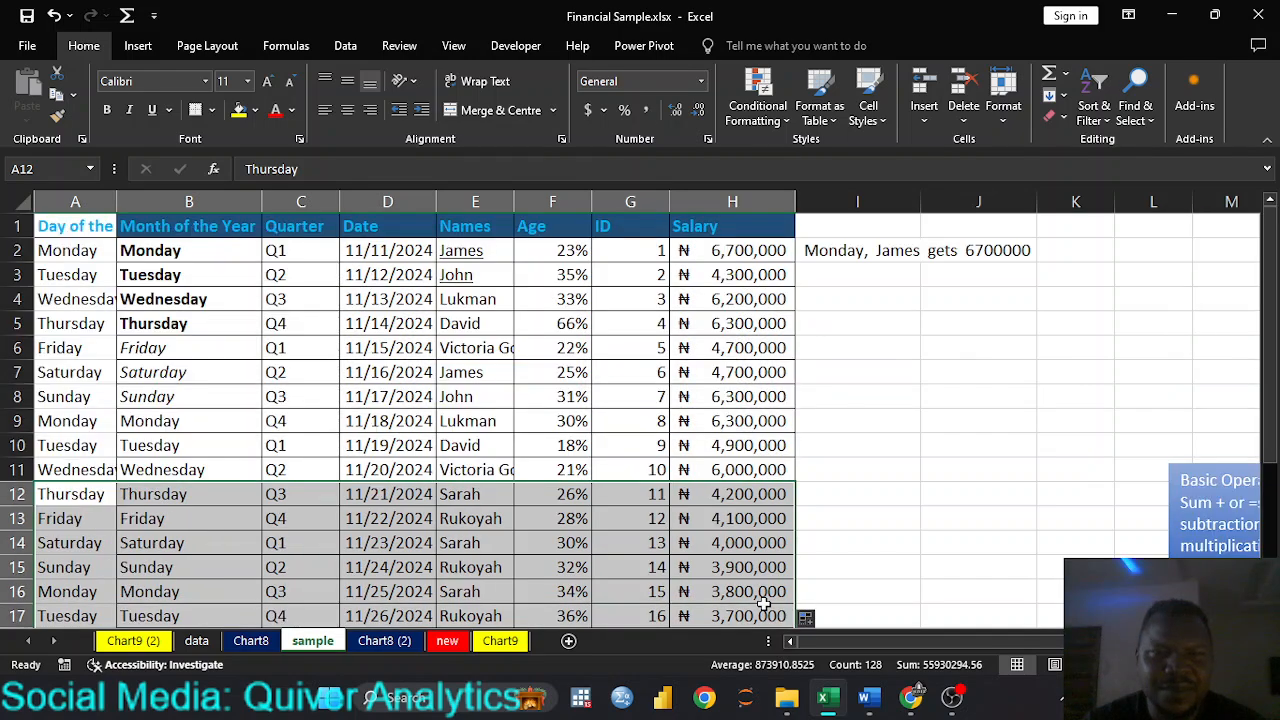
click(497, 467)
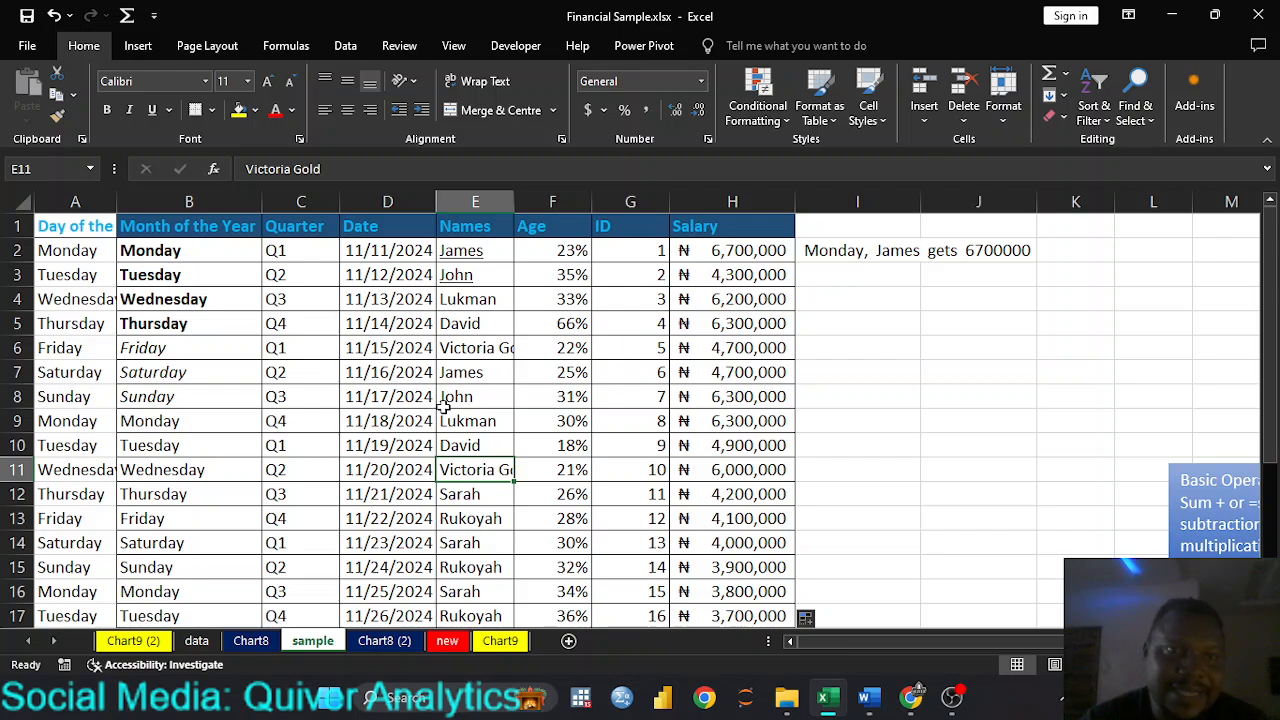
click(110, 278)
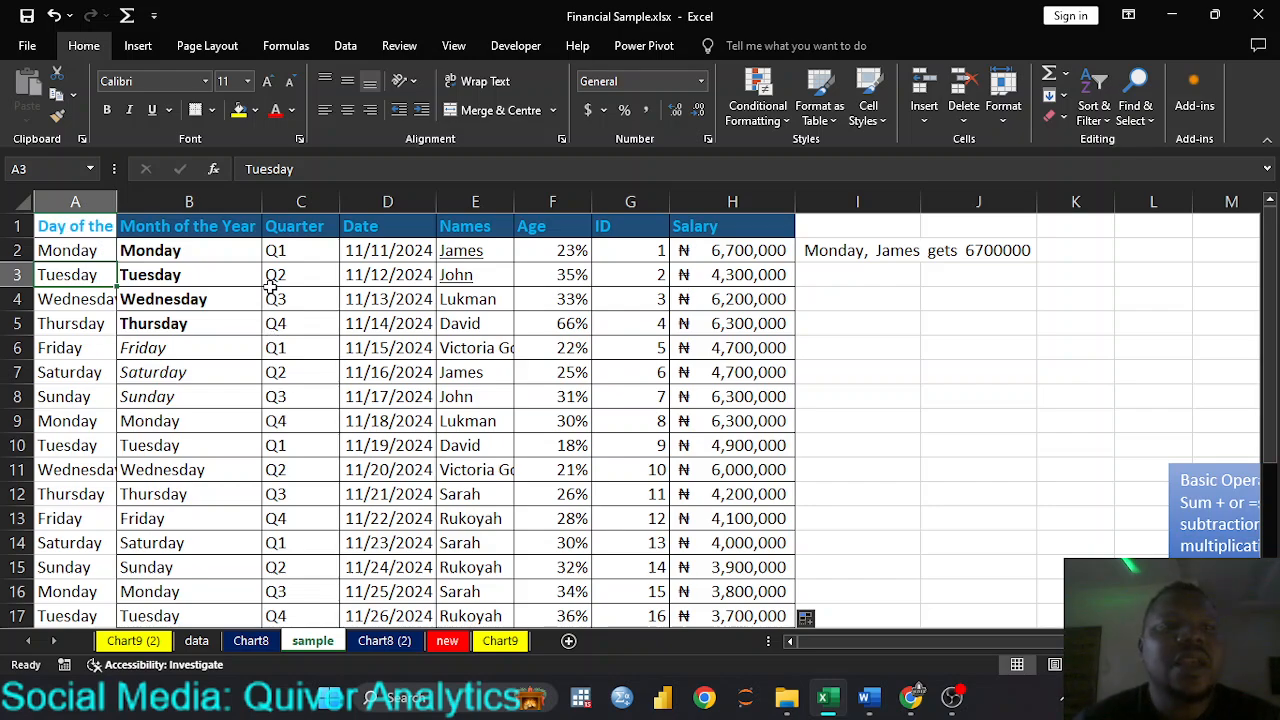
scroll(680, 448, down, 9)
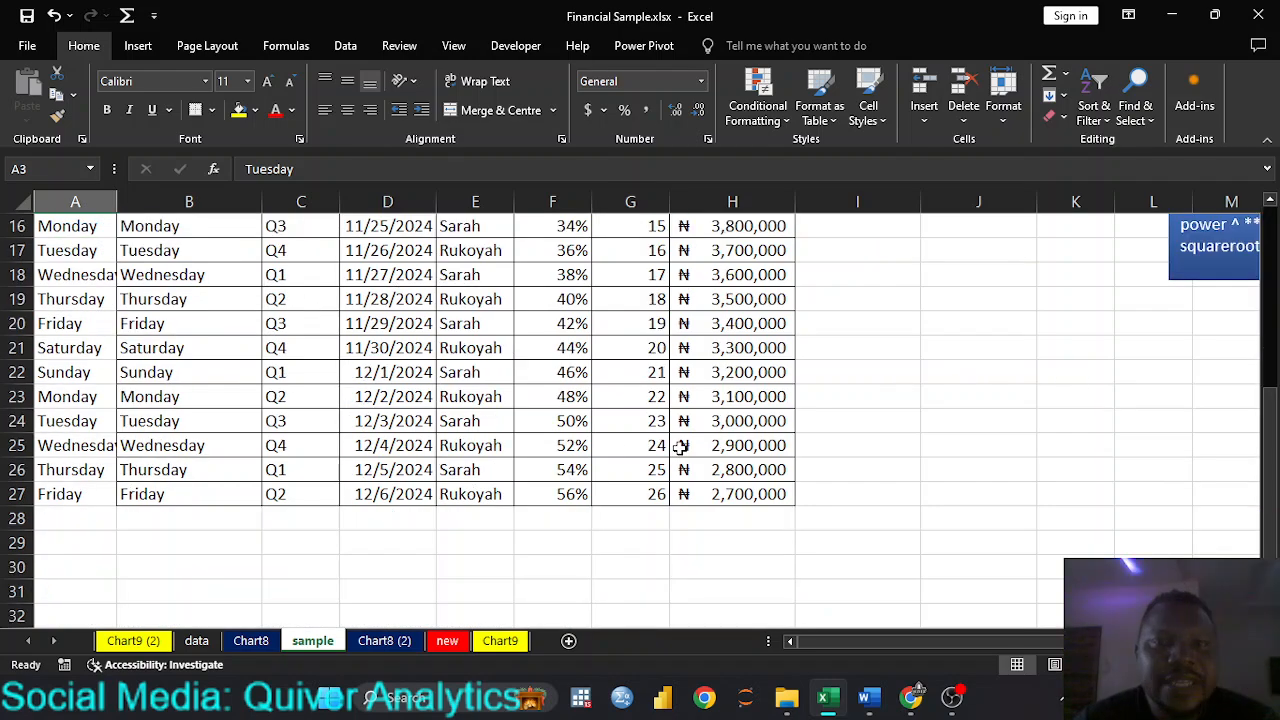
scroll(680, 448, up, 7)
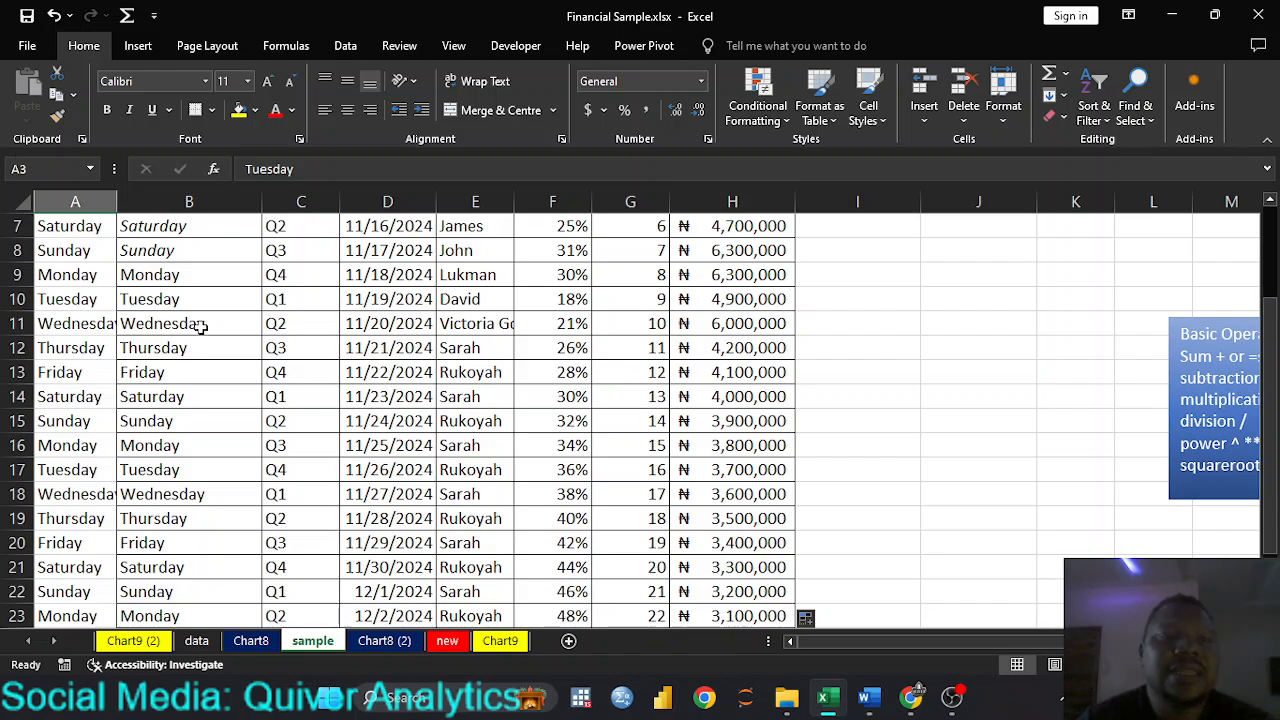
scroll(201, 327, up, 2)
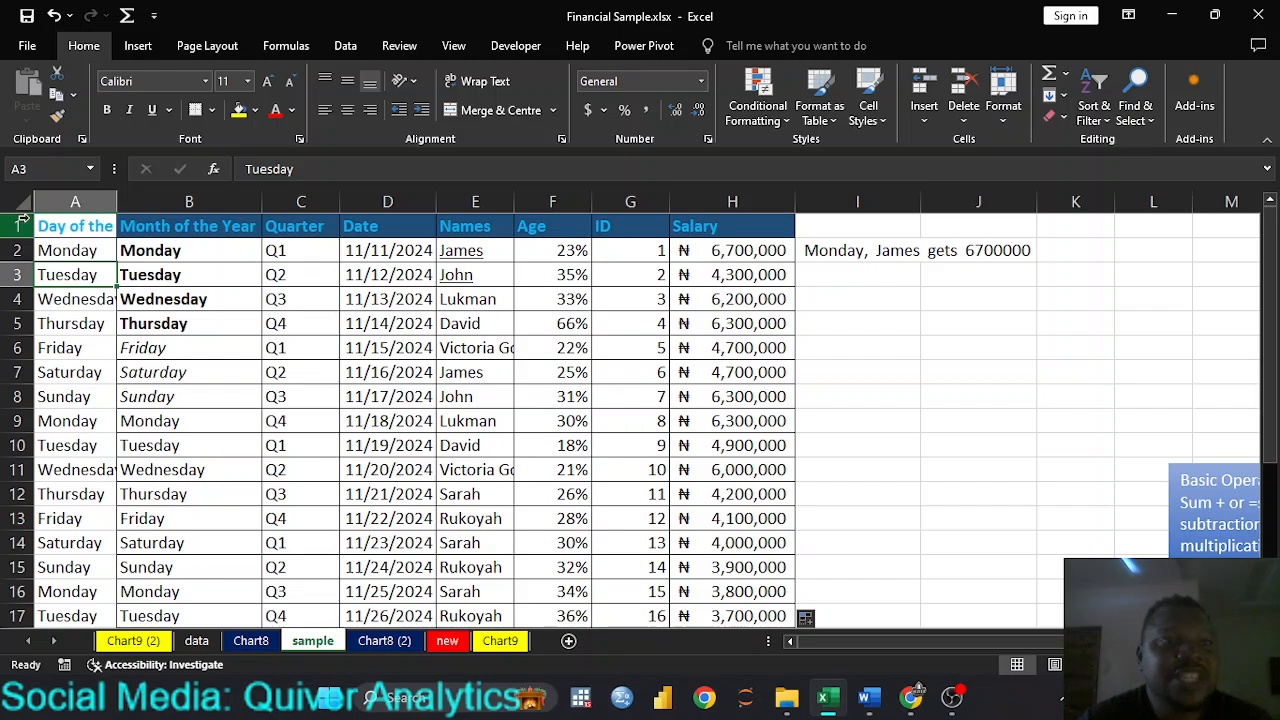
Step: Freeze the top row of the sample sheet so the table's header row remains in view
drag(48, 224, 750, 240)
click(475, 347)
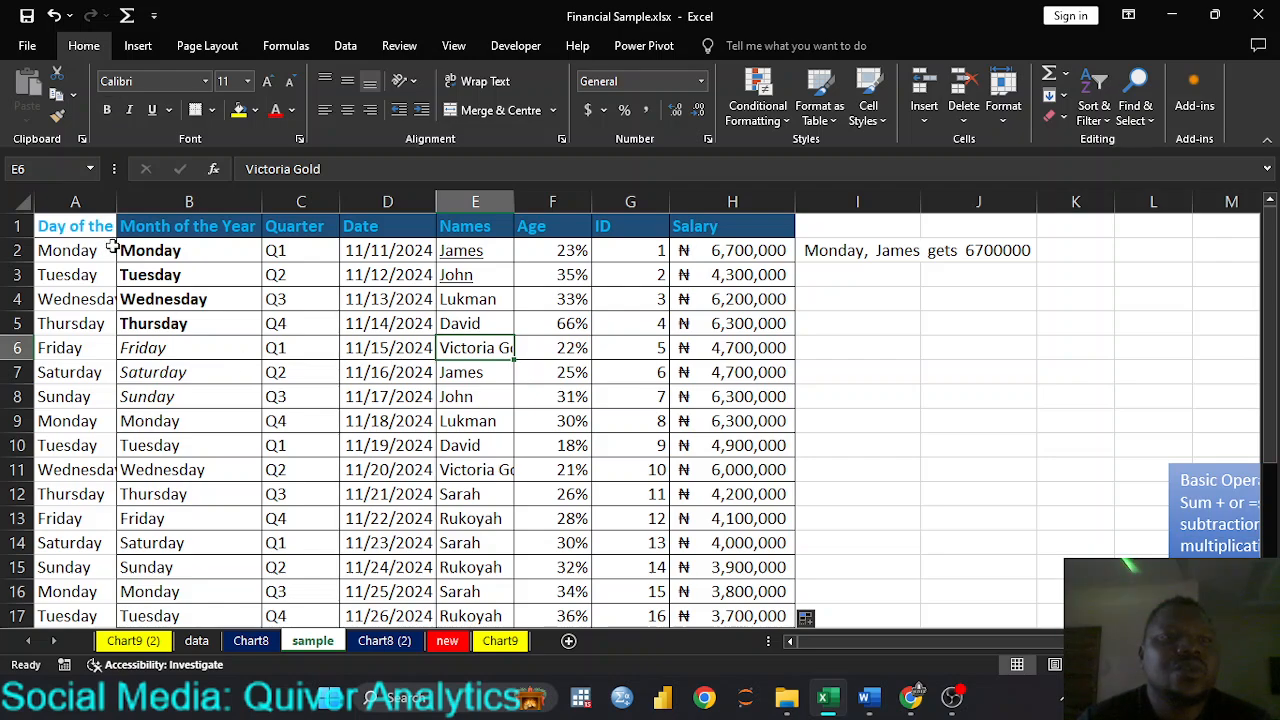
click(82, 218)
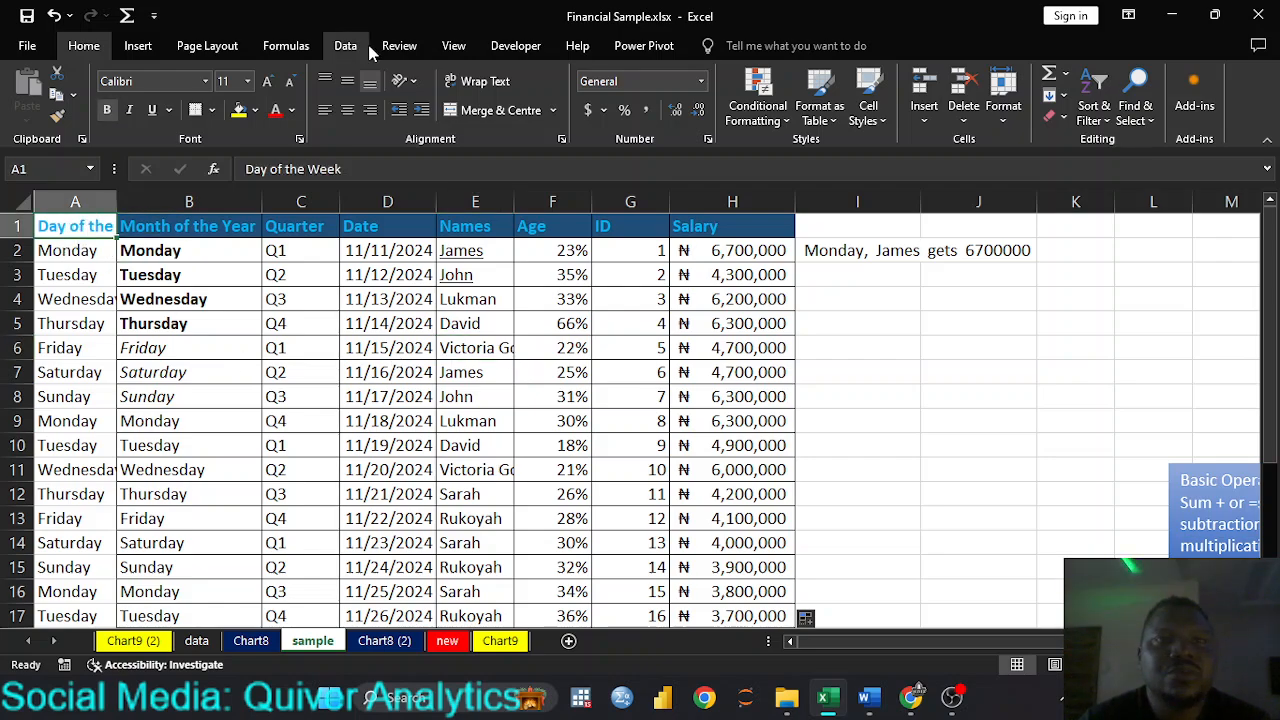
click(450, 46)
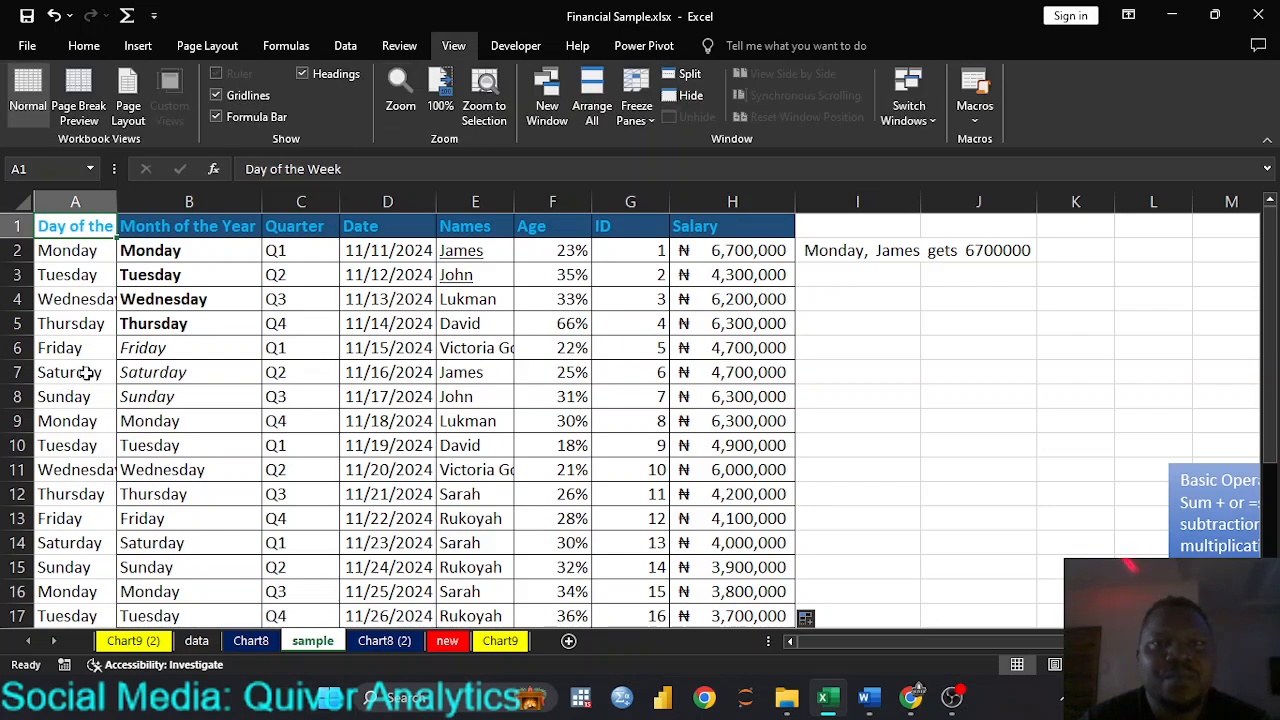
click(655, 119)
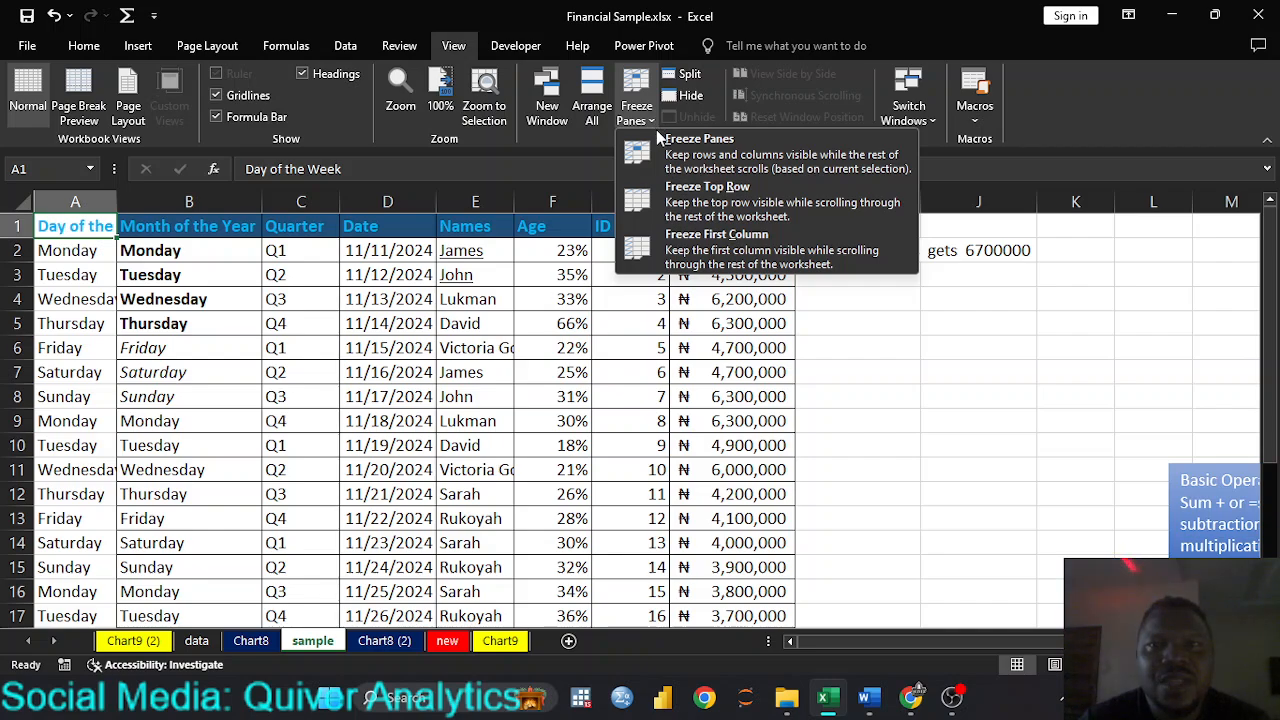
click(687, 201)
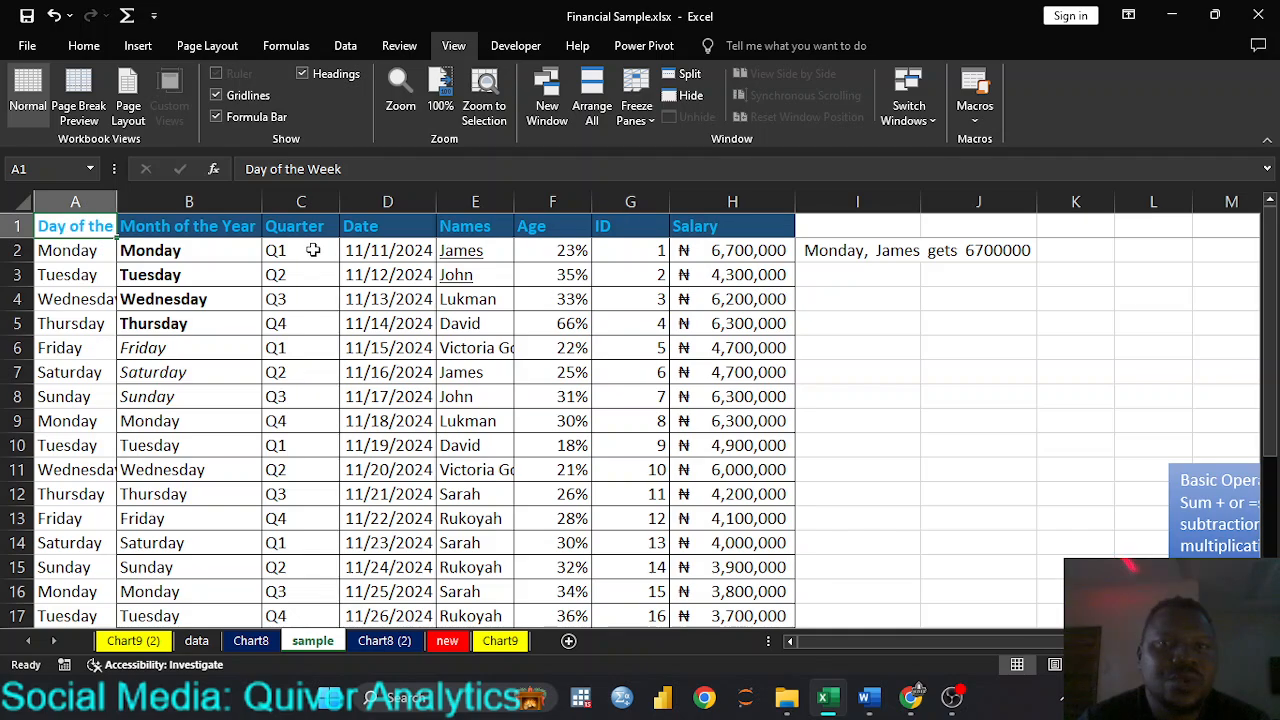
Step: Examine the table down to its last row under the frozen header, comparing the row 27 entries with their column headings
scroll(615, 291, down, 6)
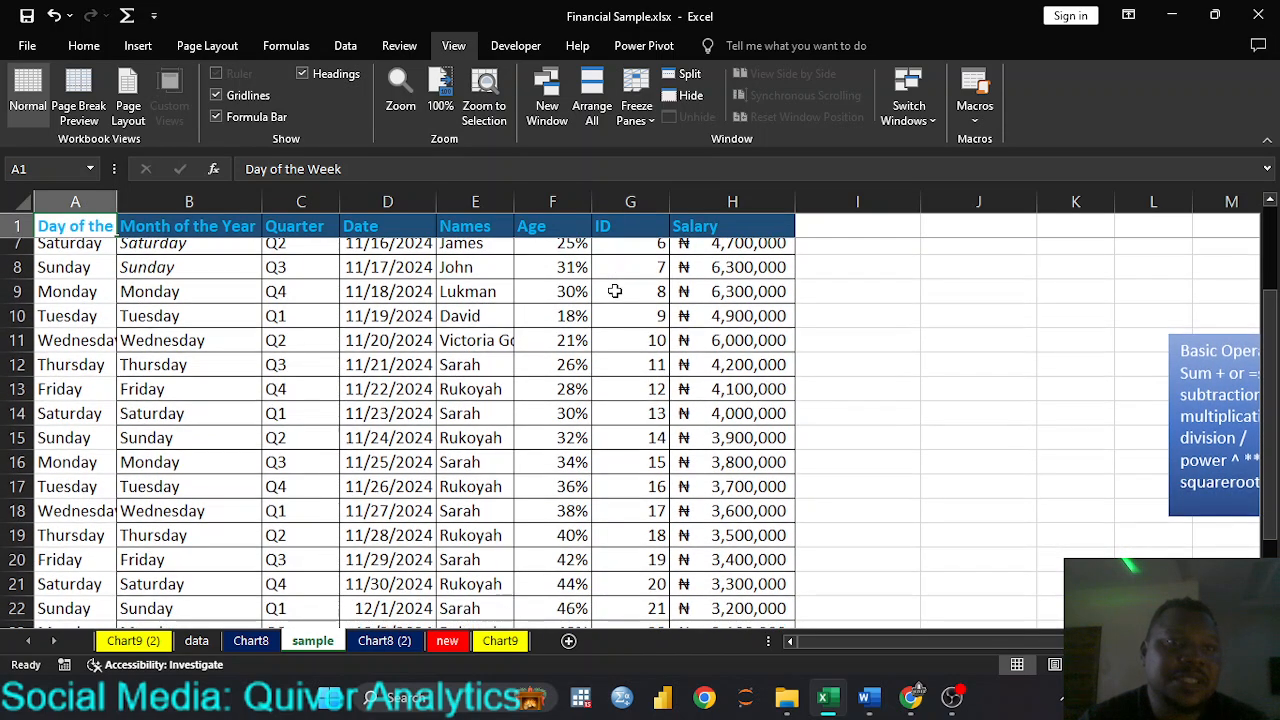
scroll(615, 291, down, 2)
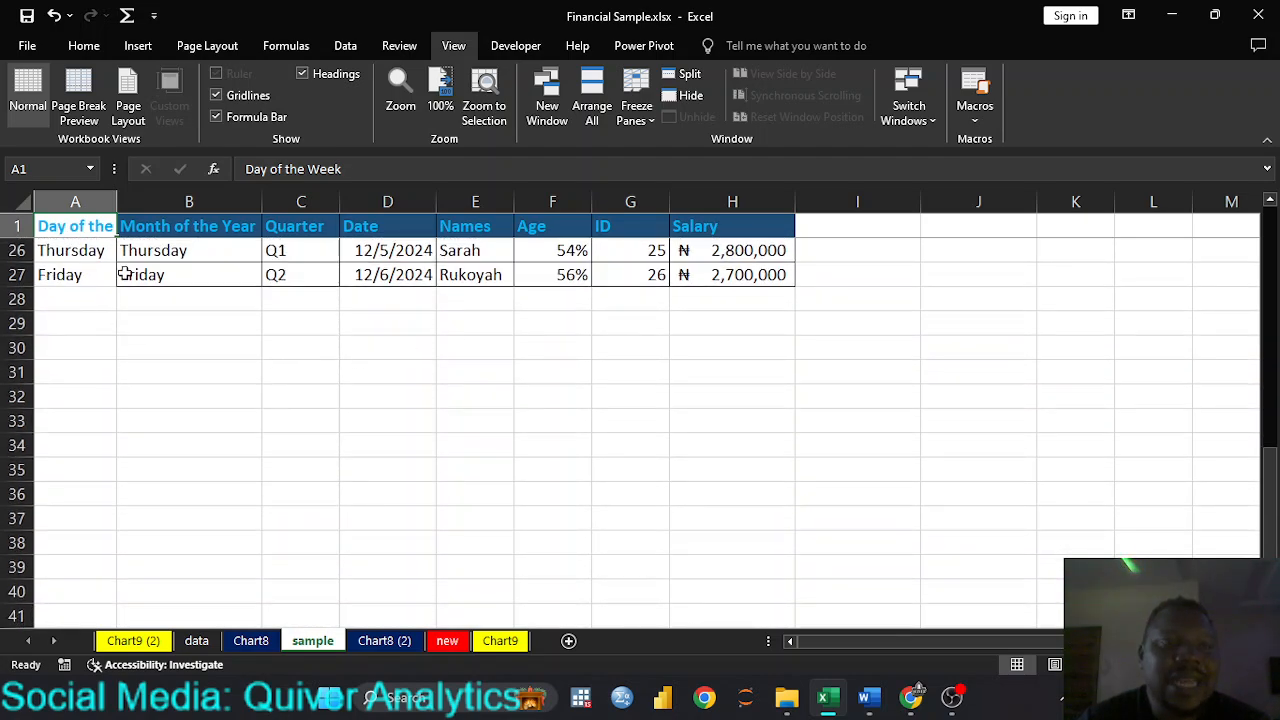
scroll(480, 300, down, 5)
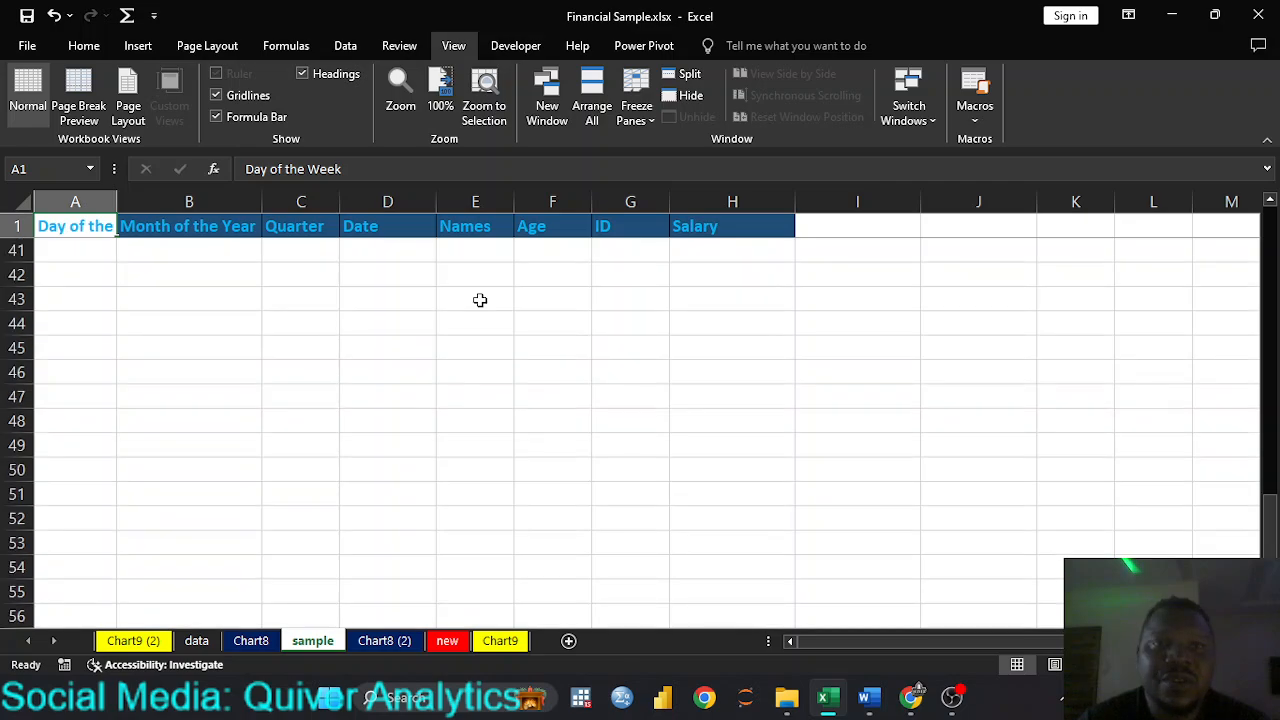
scroll(480, 300, up, 4)
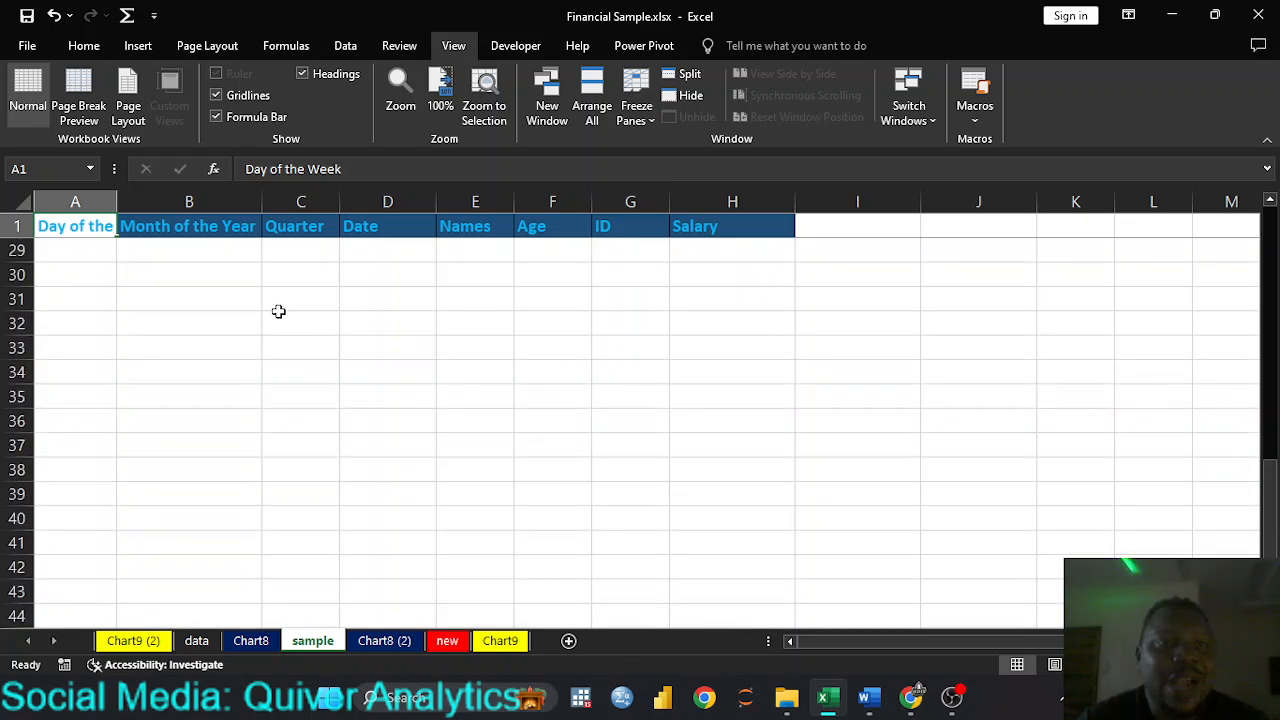
scroll(74, 411, up, 4)
scroll(74, 406, down, 2)
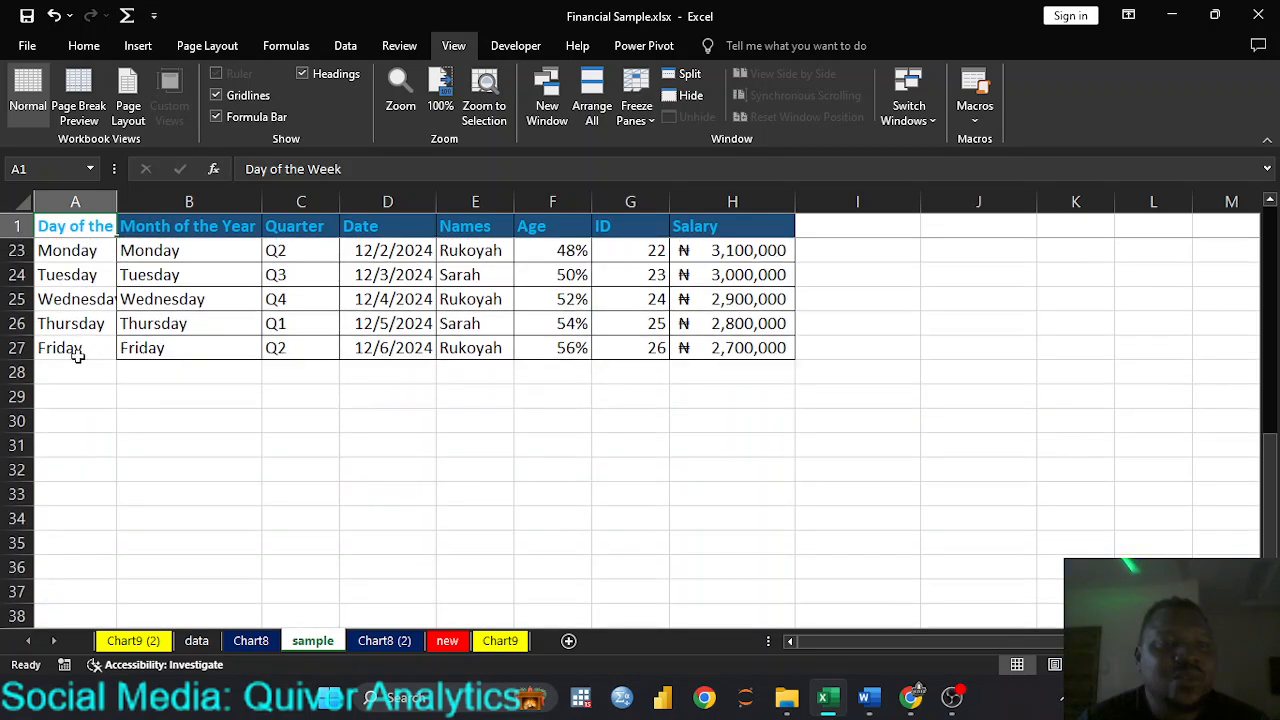
click(60, 348)
key(Right)
key(Right)
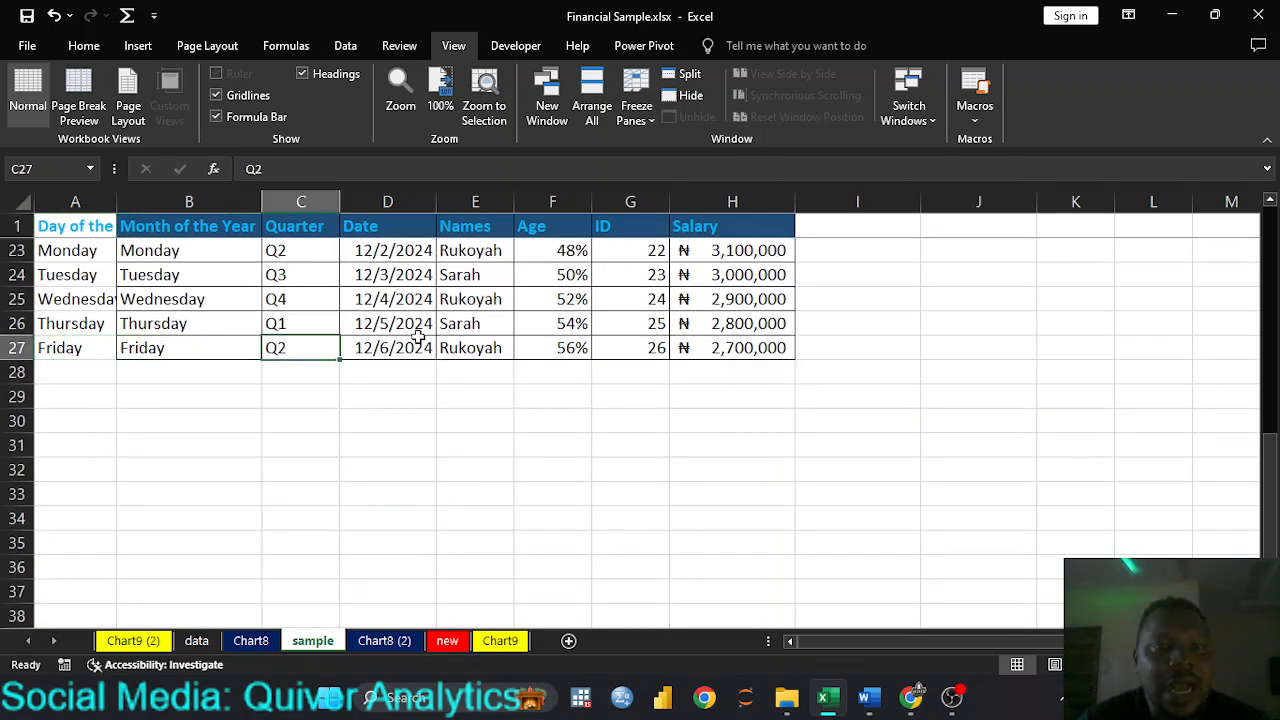
click(420, 342)
click(485, 350)
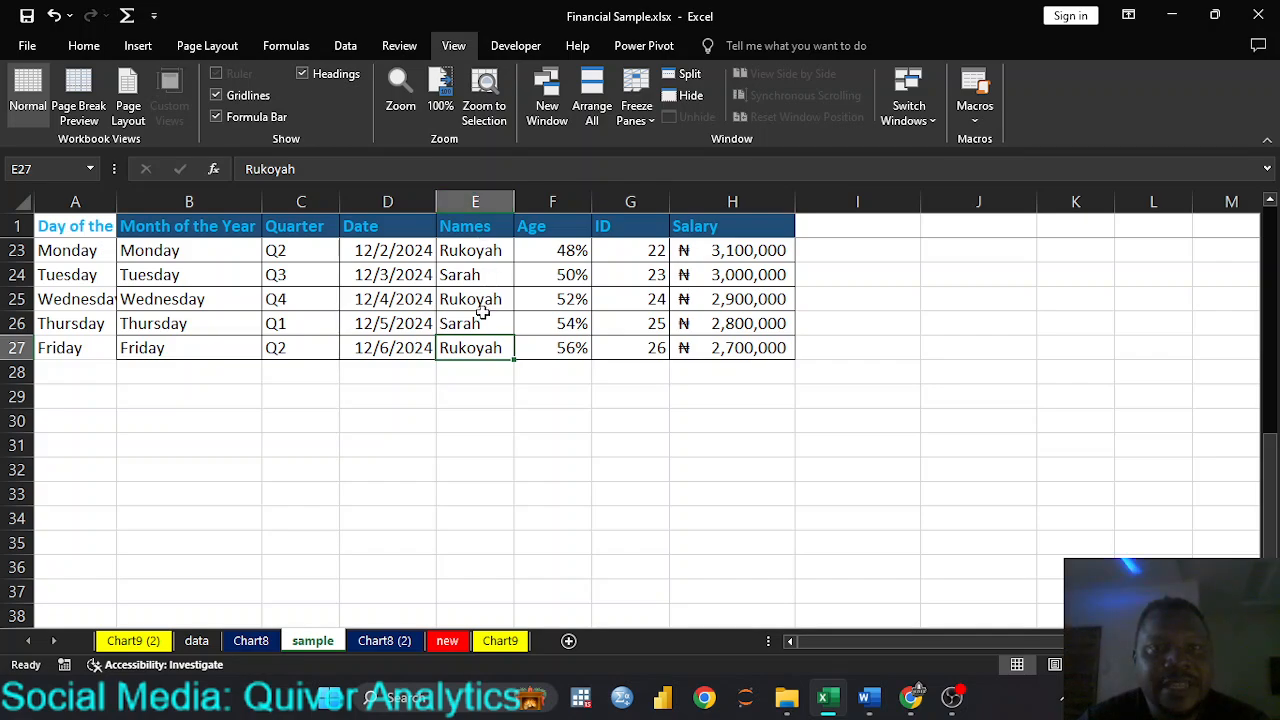
scroll(485, 308, down, 1)
scroll(565, 291, up, 8)
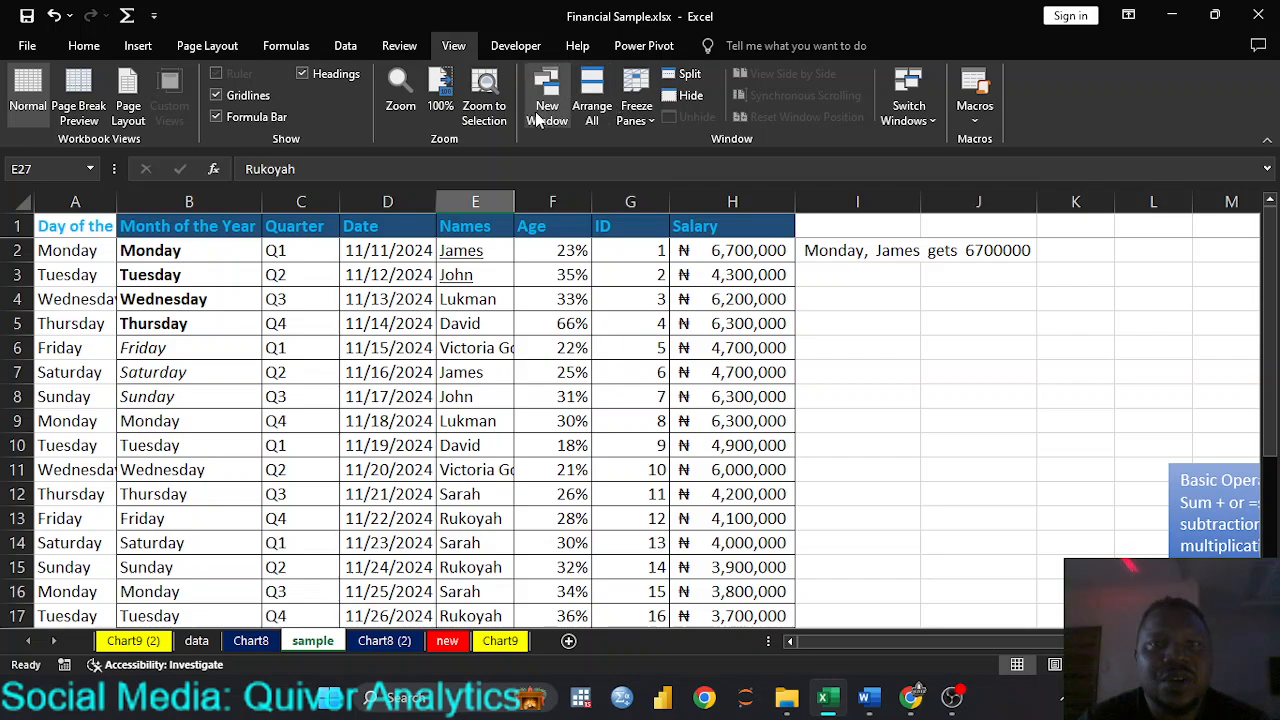
Step: Unfreeze the header row and check how the table scrolls without it
click(634, 122)
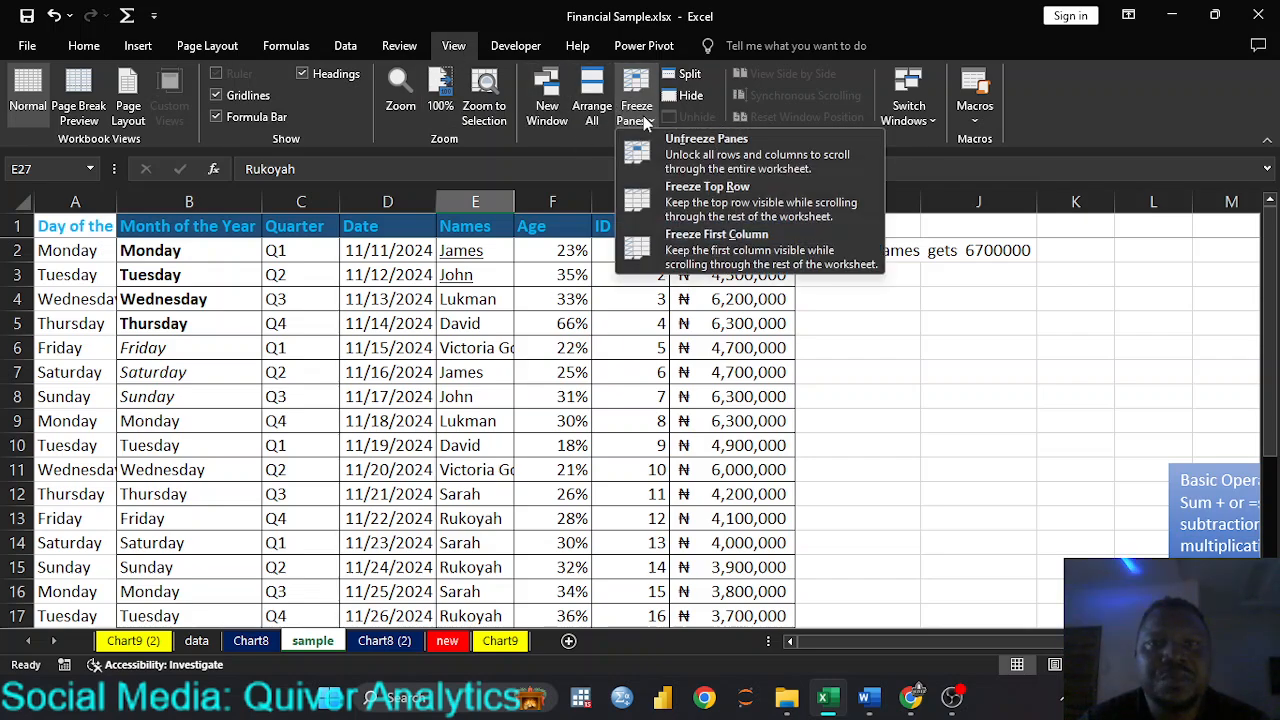
click(705, 195)
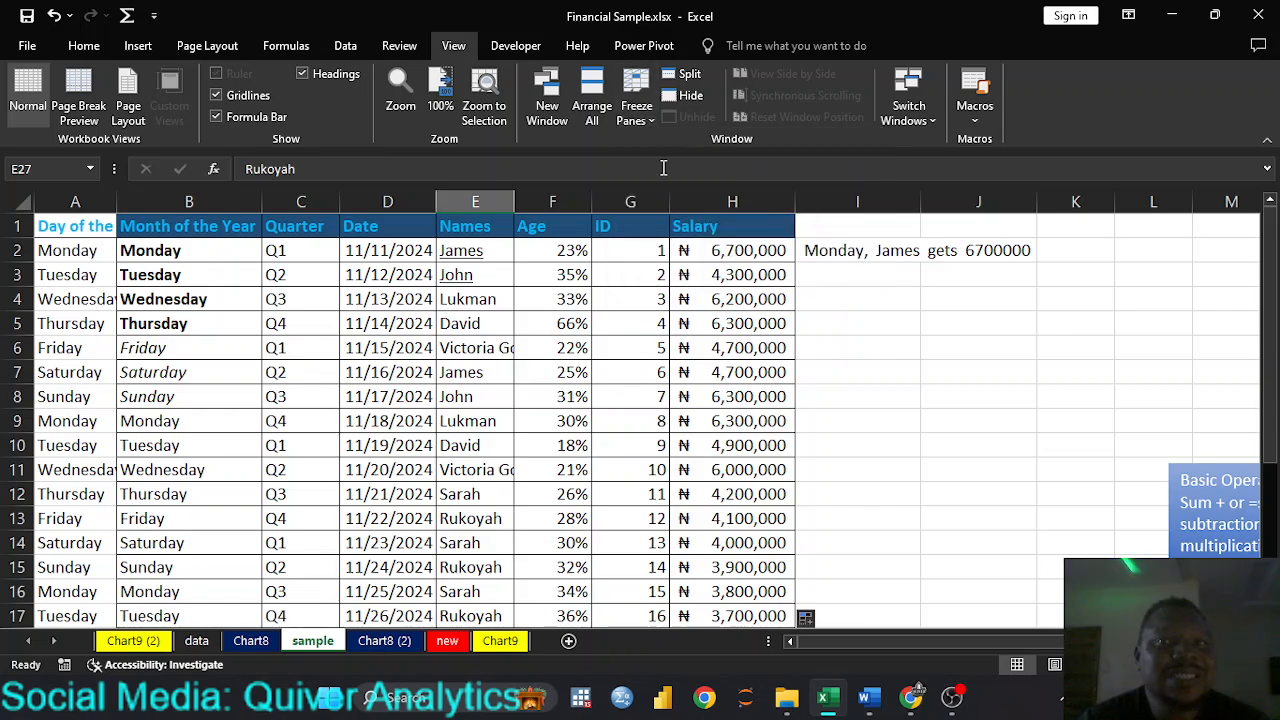
scroll(343, 348, down, 6)
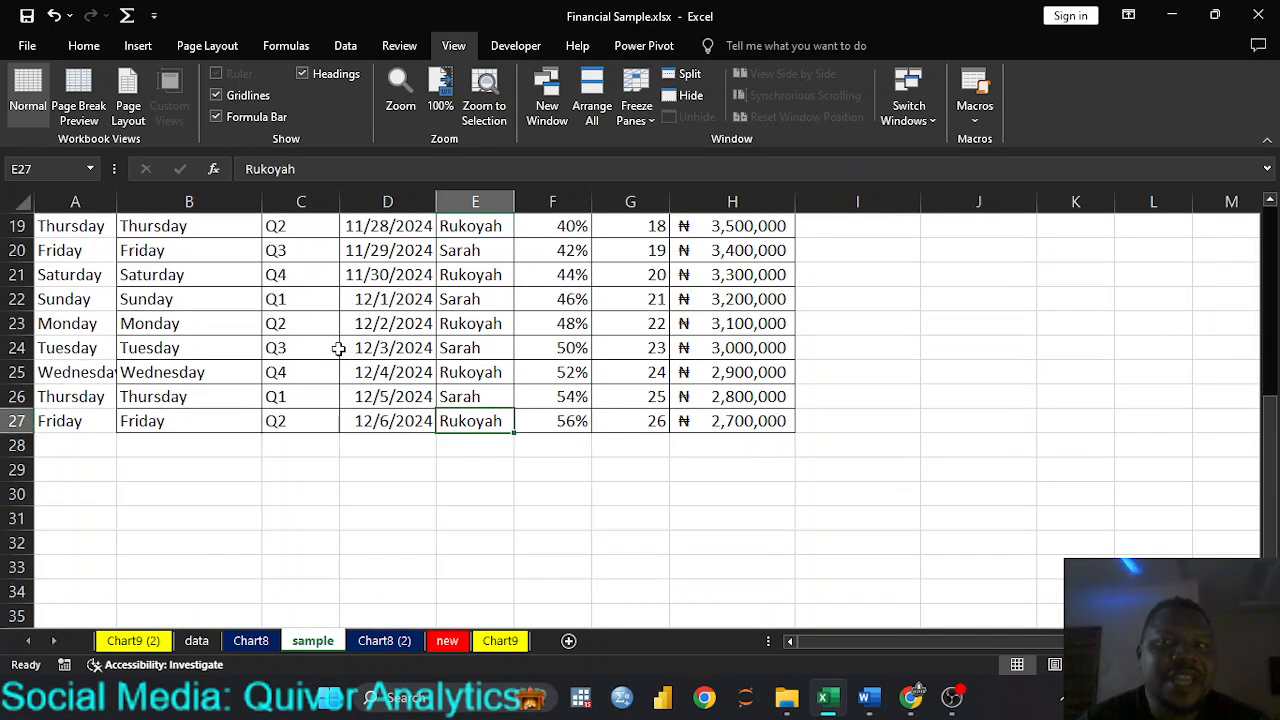
scroll(338, 348, up, 5)
scroll(338, 348, up, 1)
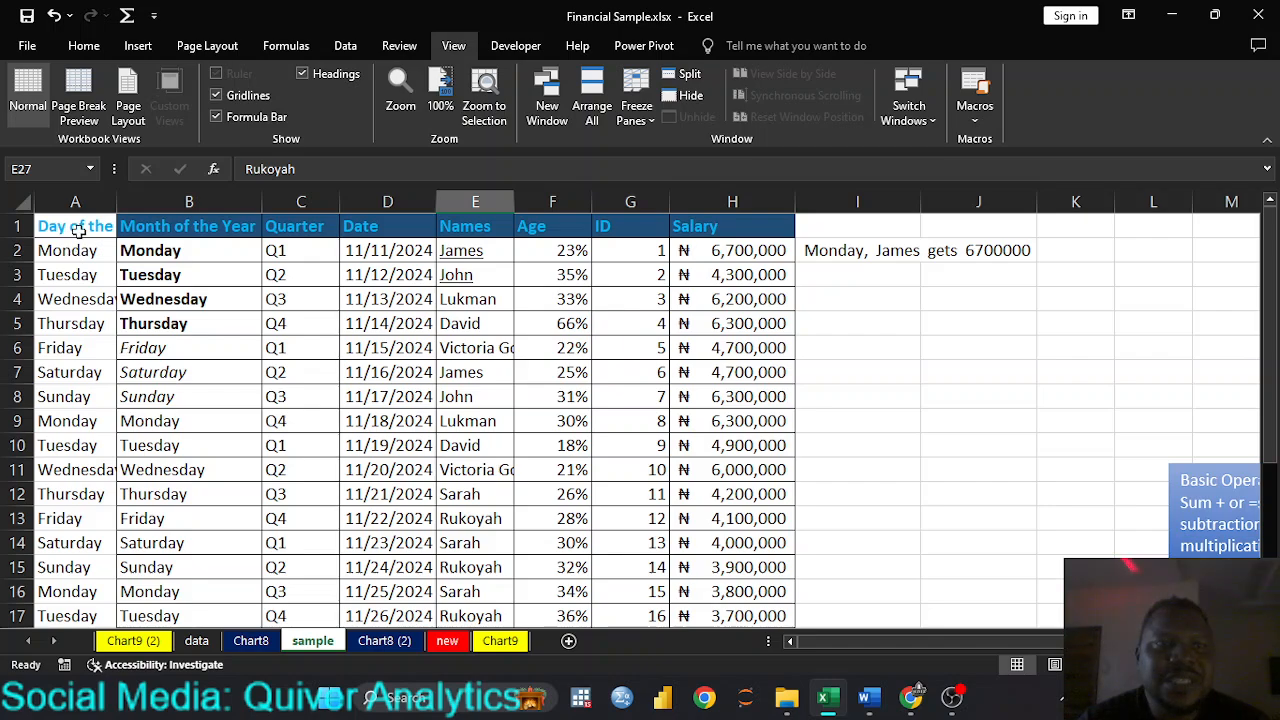
Step: Freeze the first column, Day of the Week, and look across the sheet to the Age, ID and Salary columns
drag(78, 225, 83, 397)
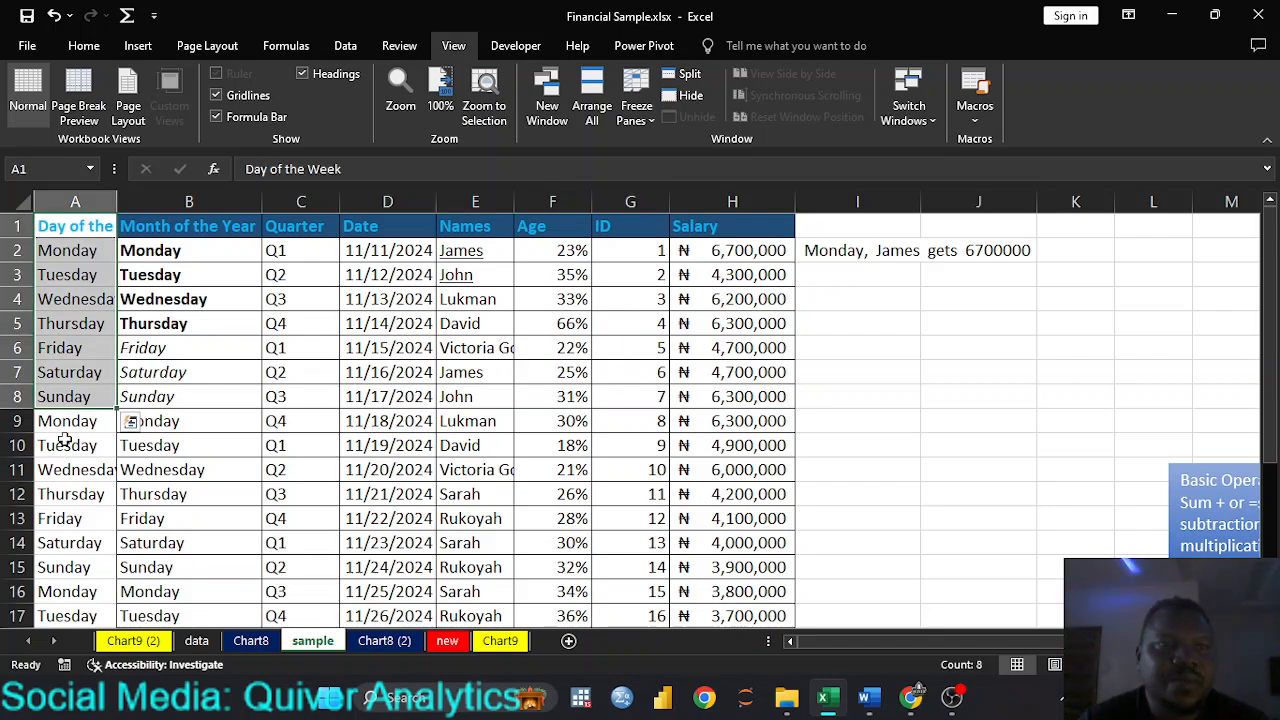
click(65, 441)
click(70, 228)
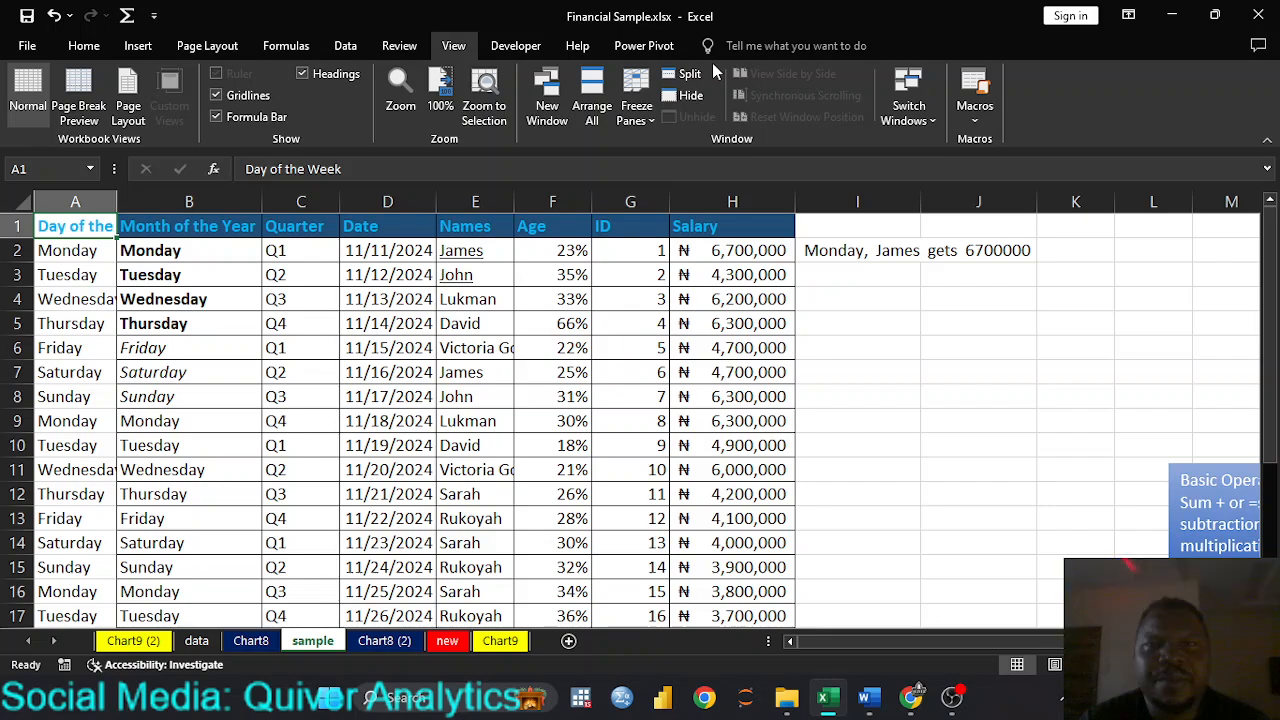
click(651, 121)
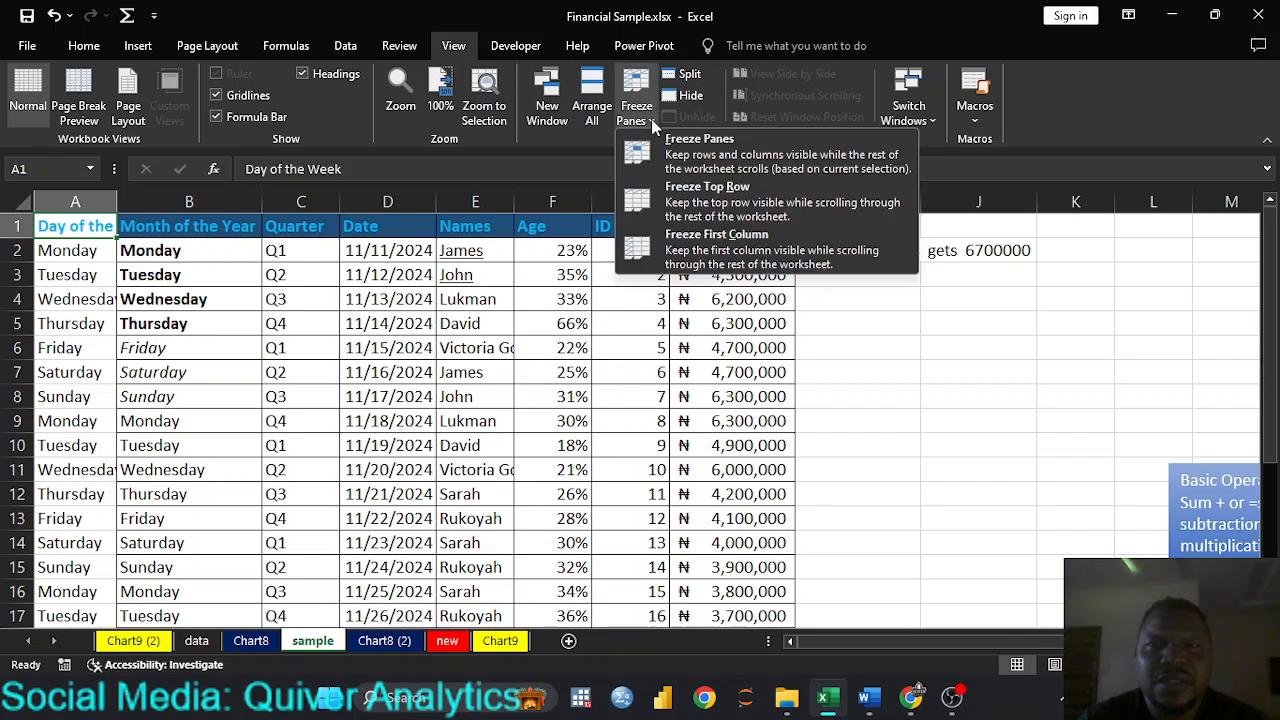
click(703, 253)
drag(804, 637, 1020, 645)
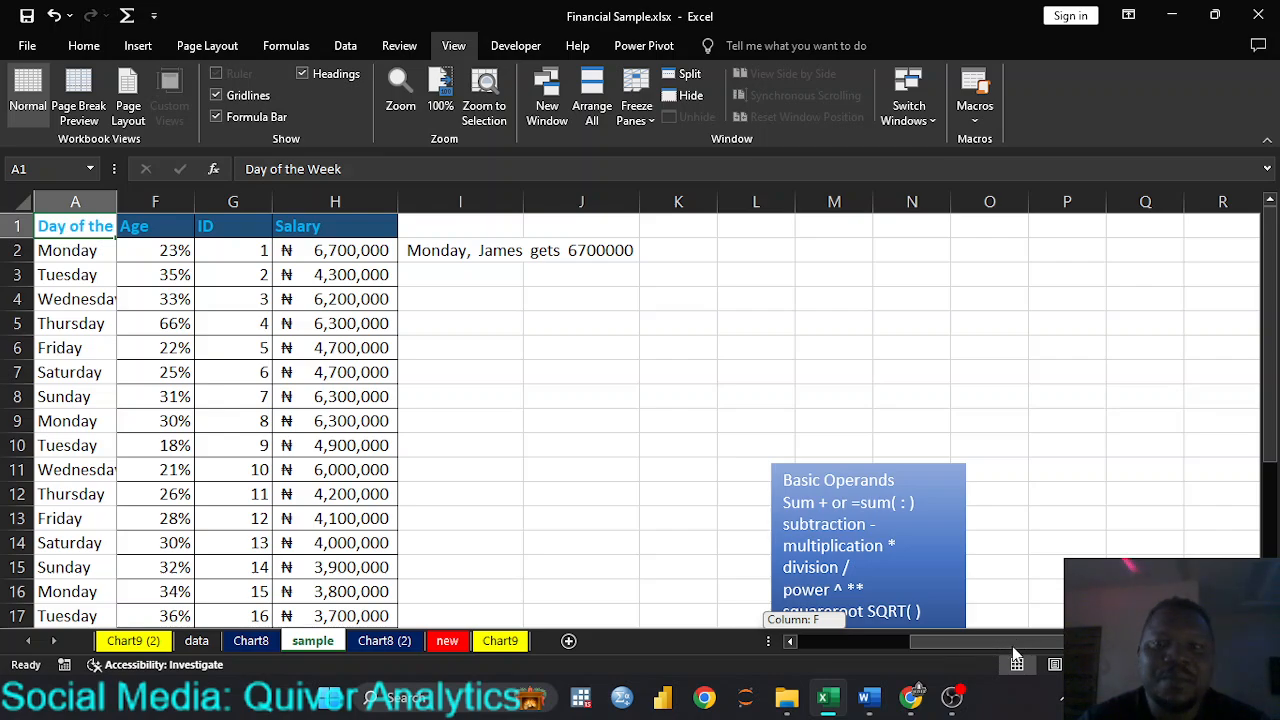
Step: Return to the first columns of the sheet and unfreeze the Day of the Week column
mouse_move(924, 654)
mouse_down()
mouse_move(889, 656)
mouse_move(1044, 655)
mouse_move(925, 650)
mouse_up()
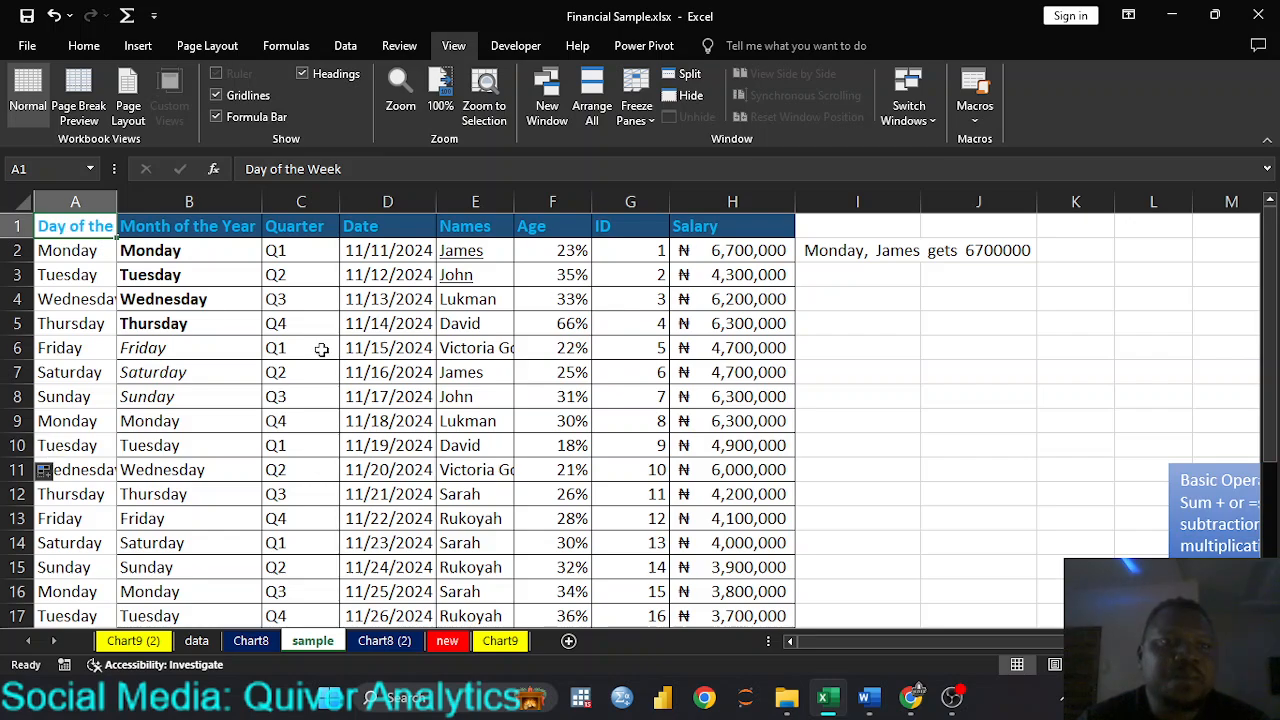
click(633, 118)
click(677, 152)
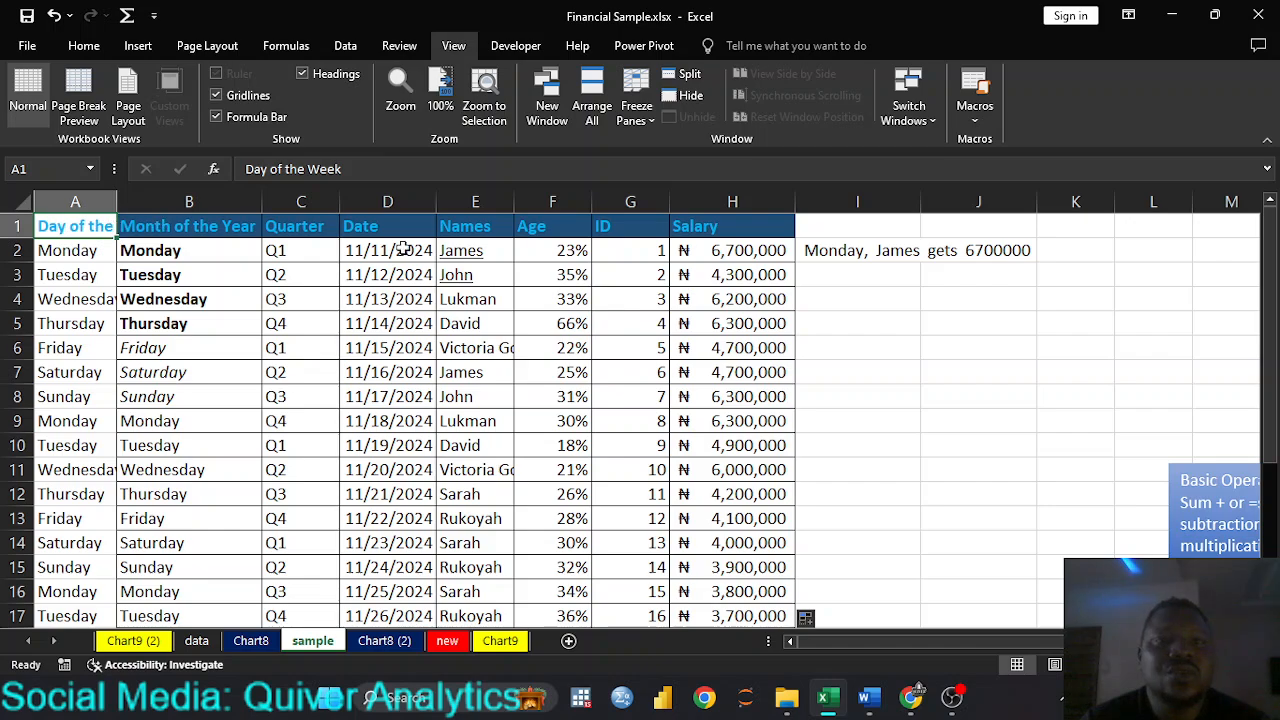
Step: Freeze panes at cell B6 to lock rows 1 to 5 and column A
click(137, 251)
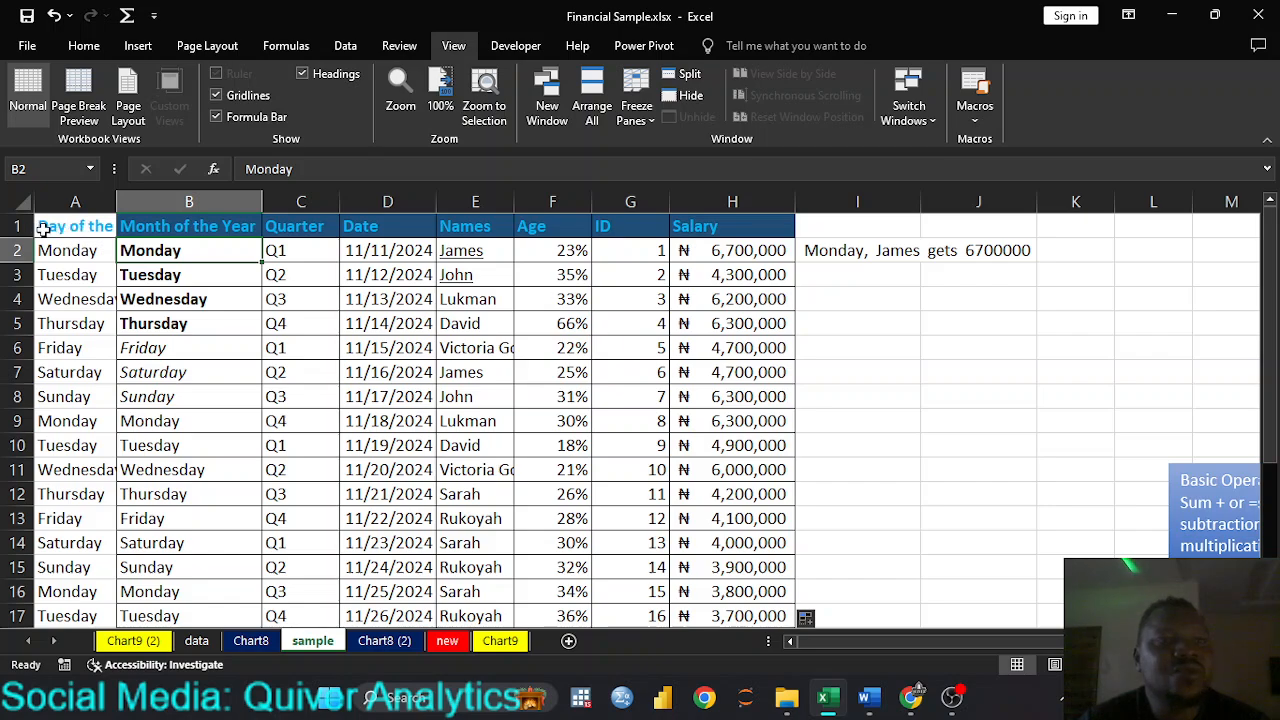
click(157, 347)
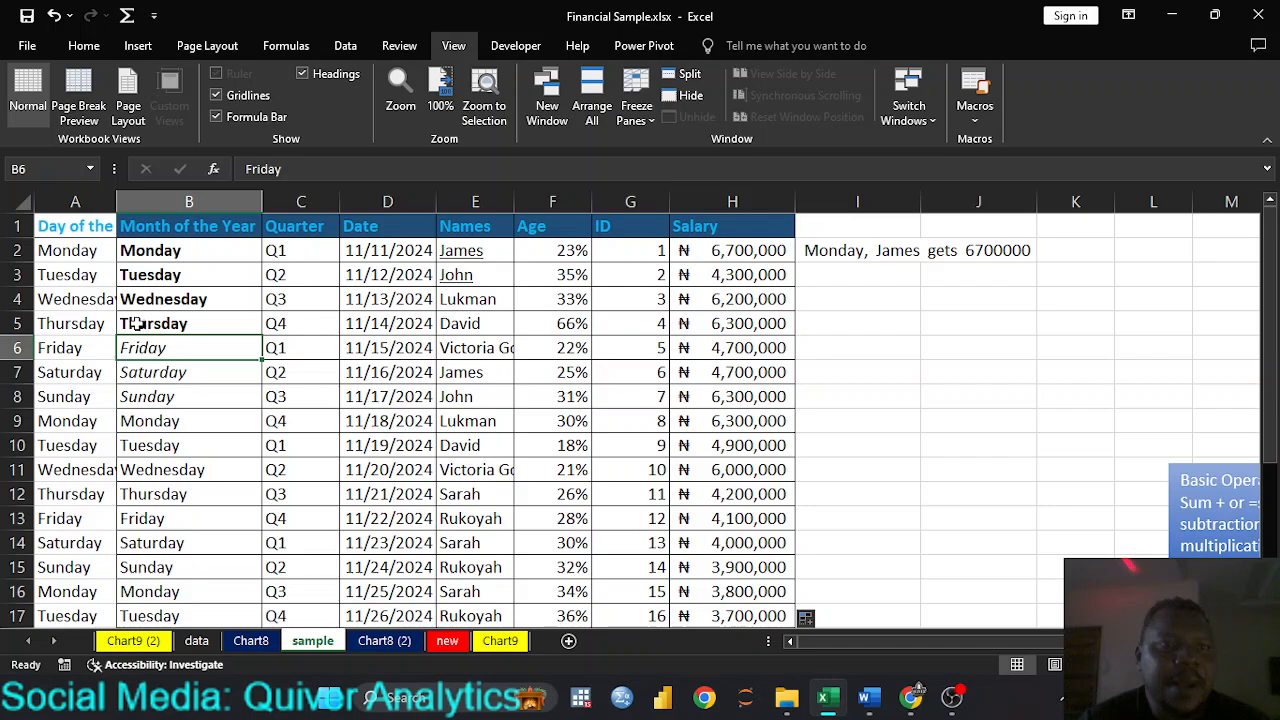
click(18, 340)
click(18, 323)
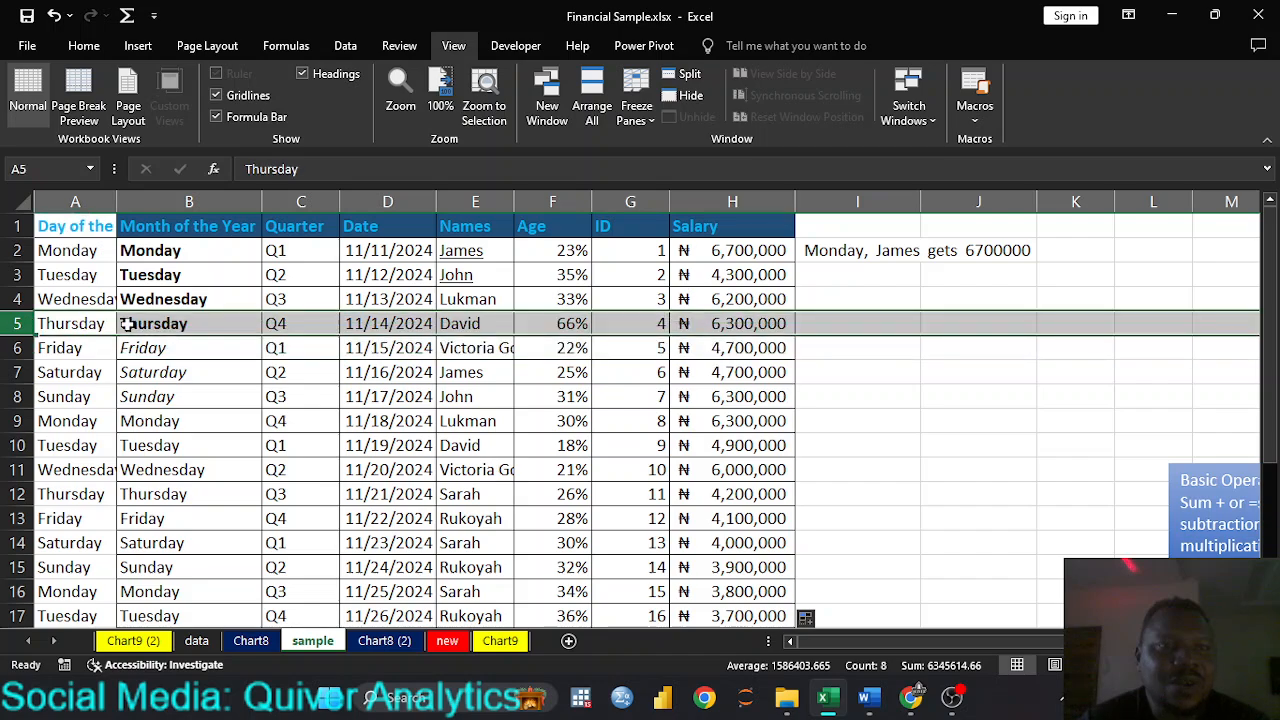
drag(62, 323, 751, 223)
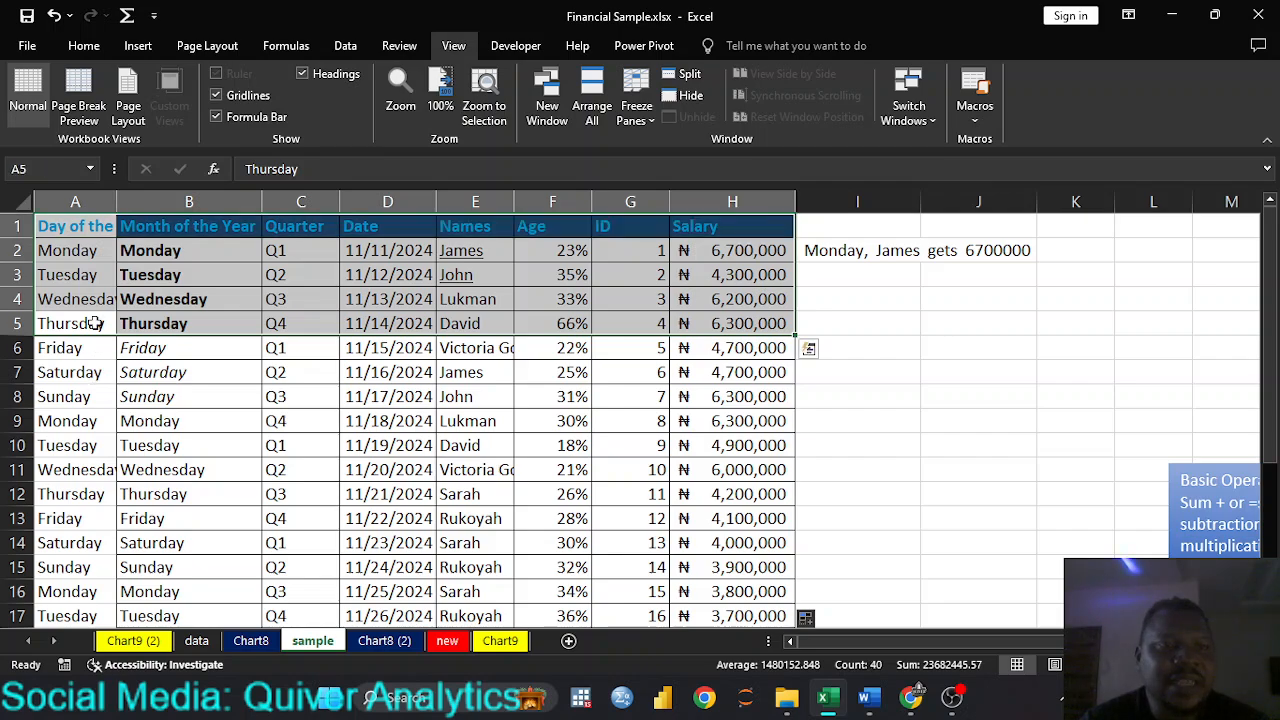
click(145, 348)
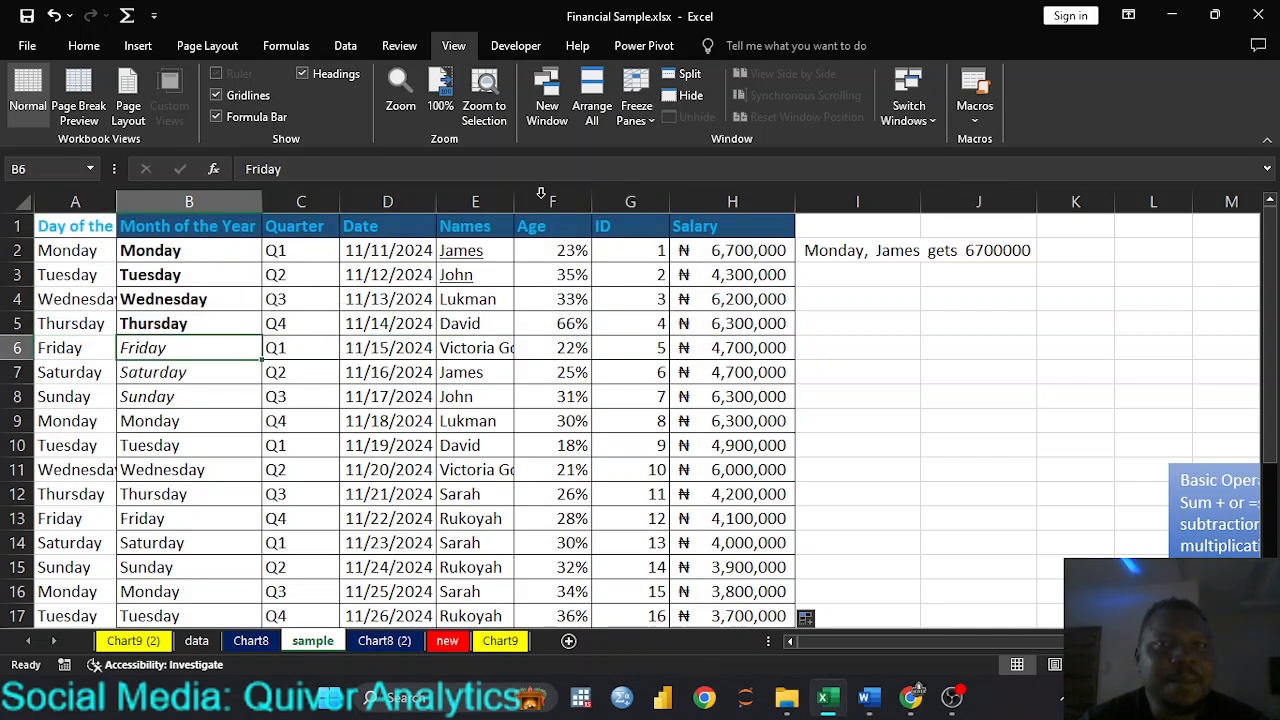
click(636, 112)
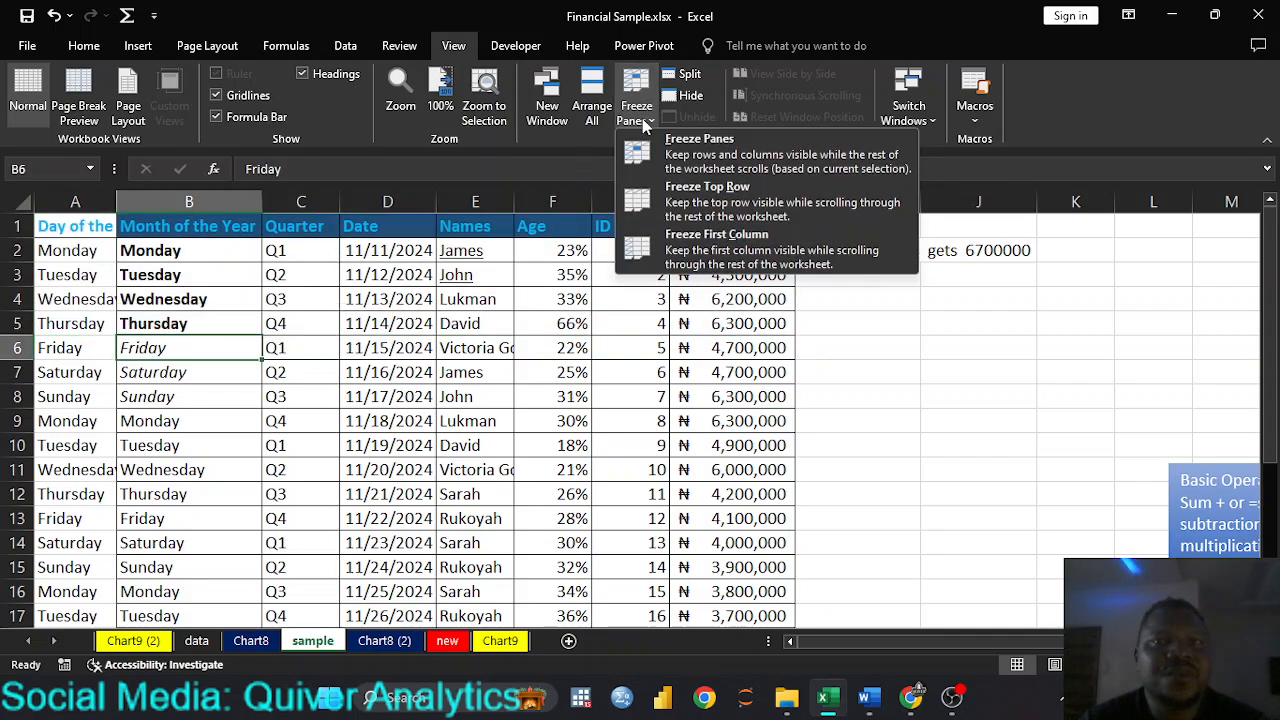
click(686, 160)
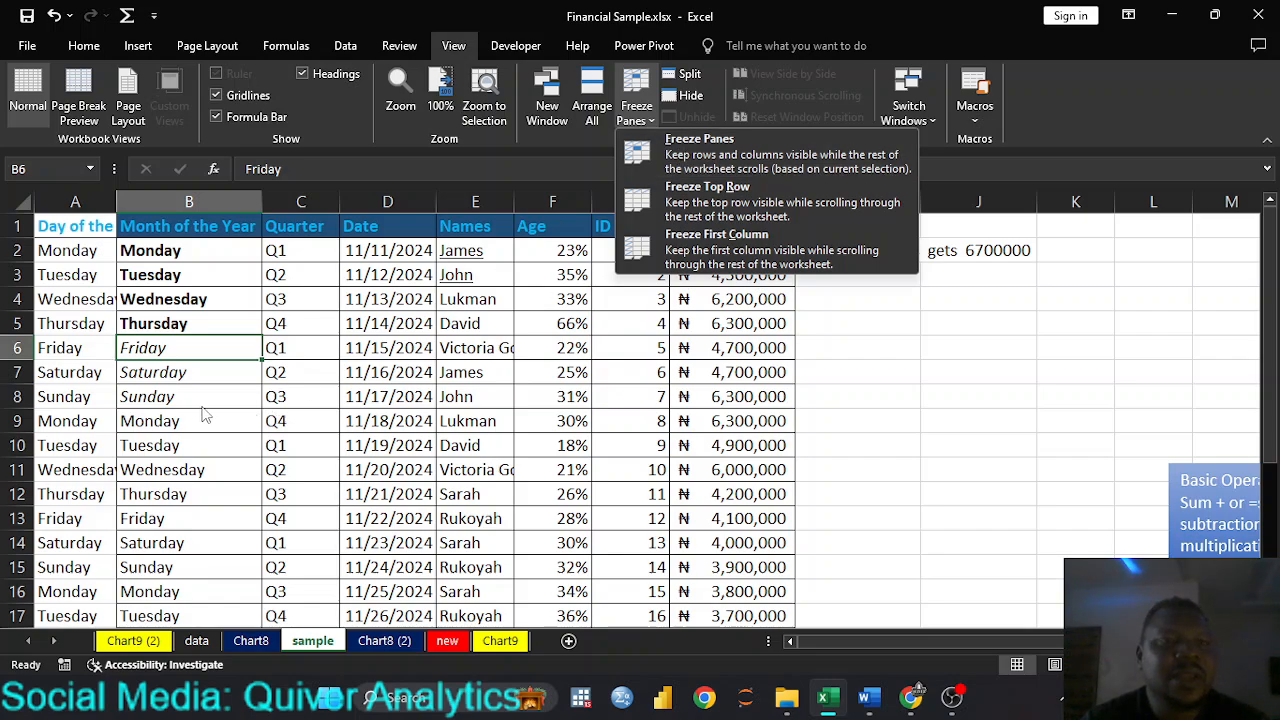
Step: Freeze panes at cell B2 to lock the header row and column A together, and check by viewing the last table rows
click(170, 251)
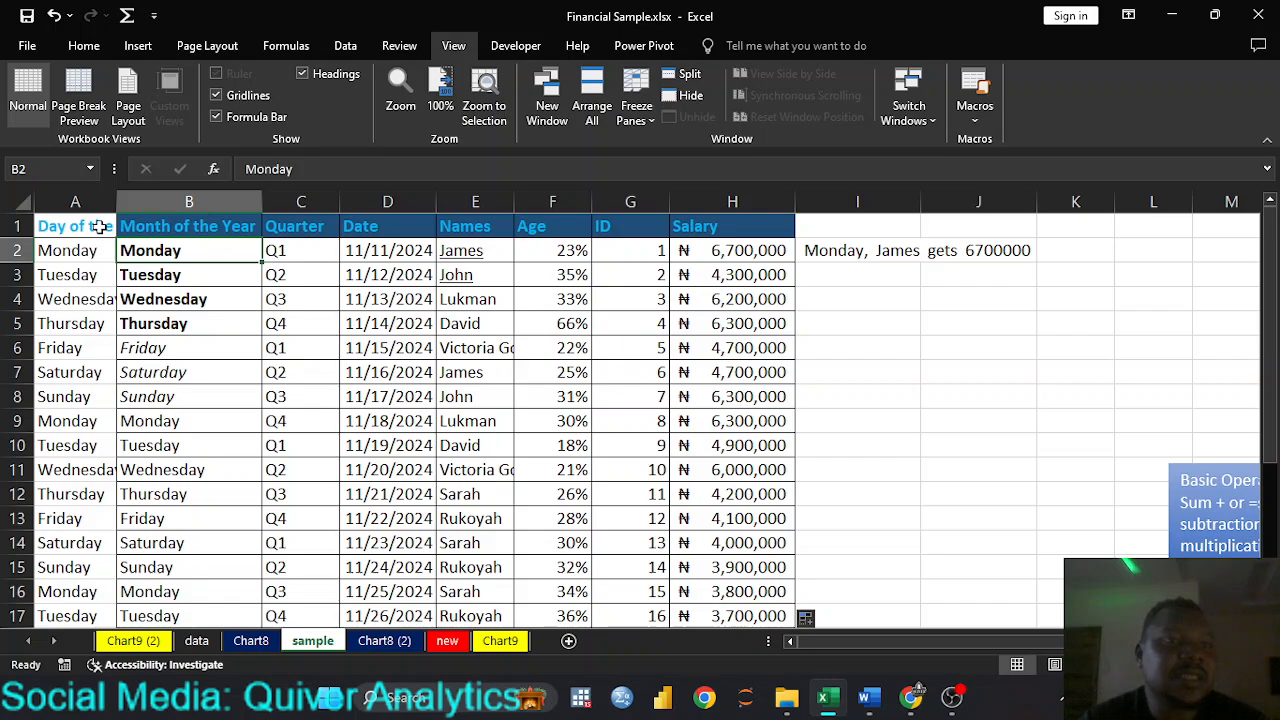
click(186, 281)
click(186, 250)
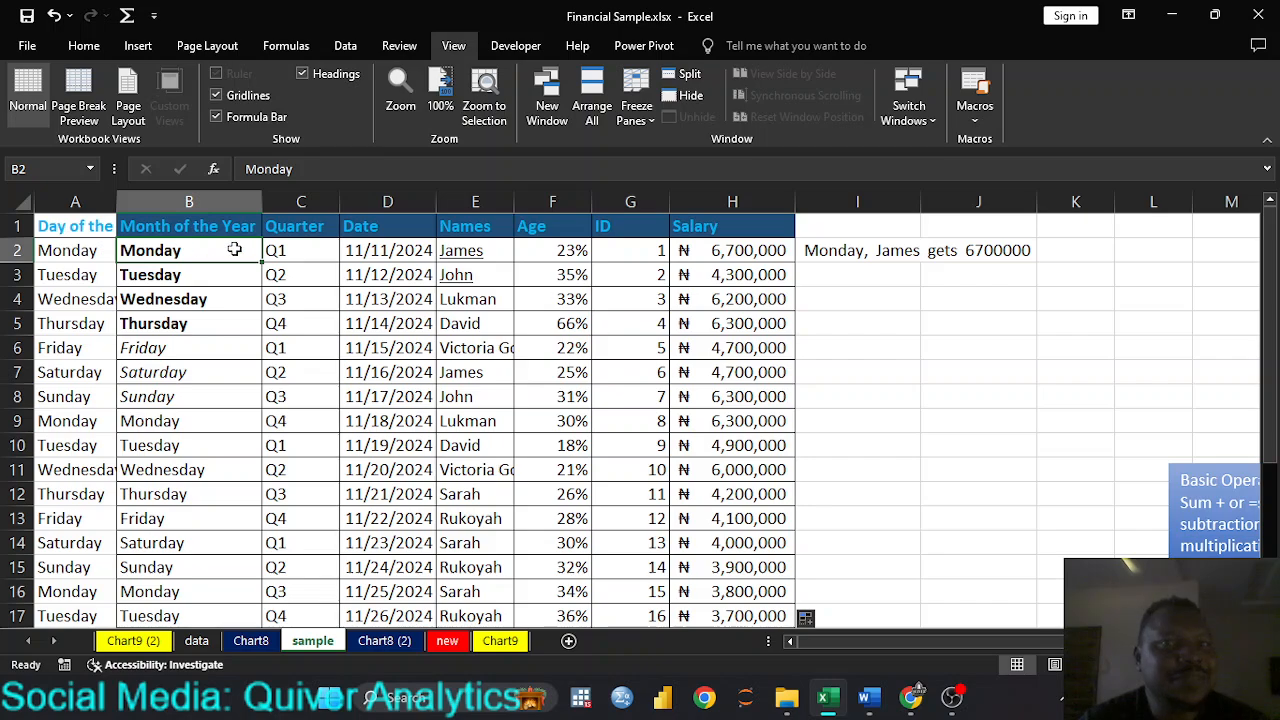
click(650, 118)
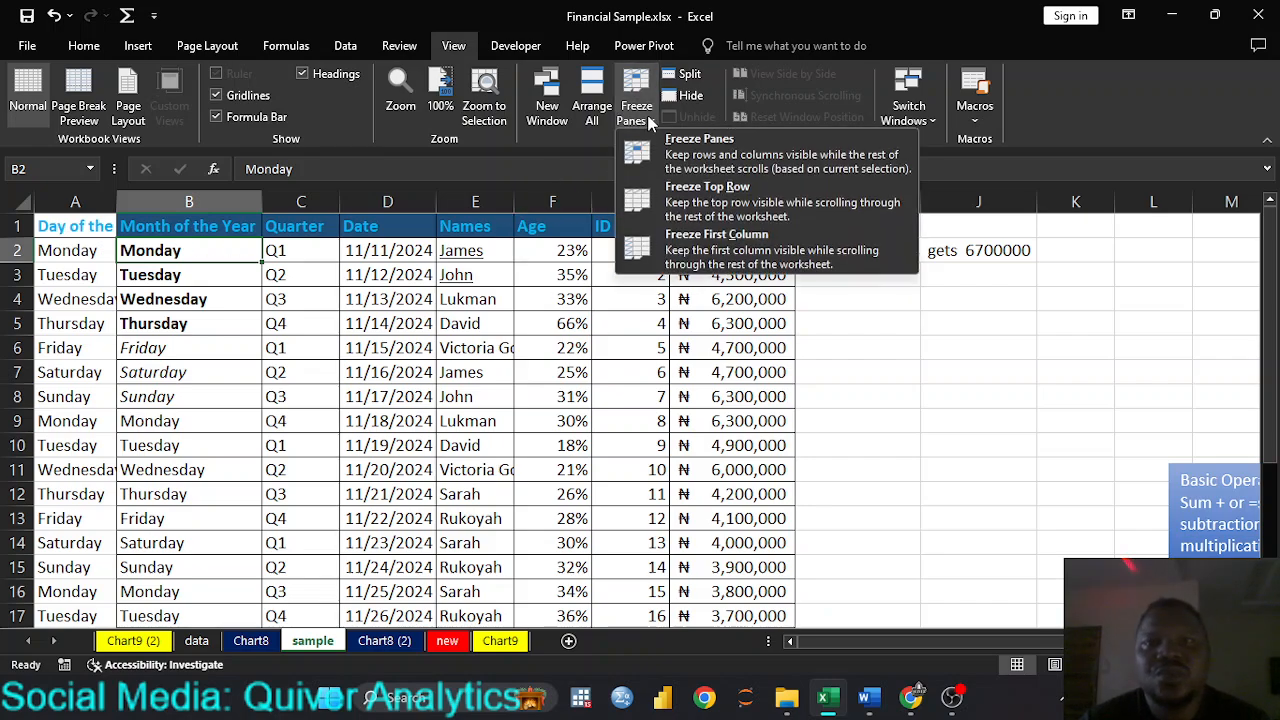
click(703, 163)
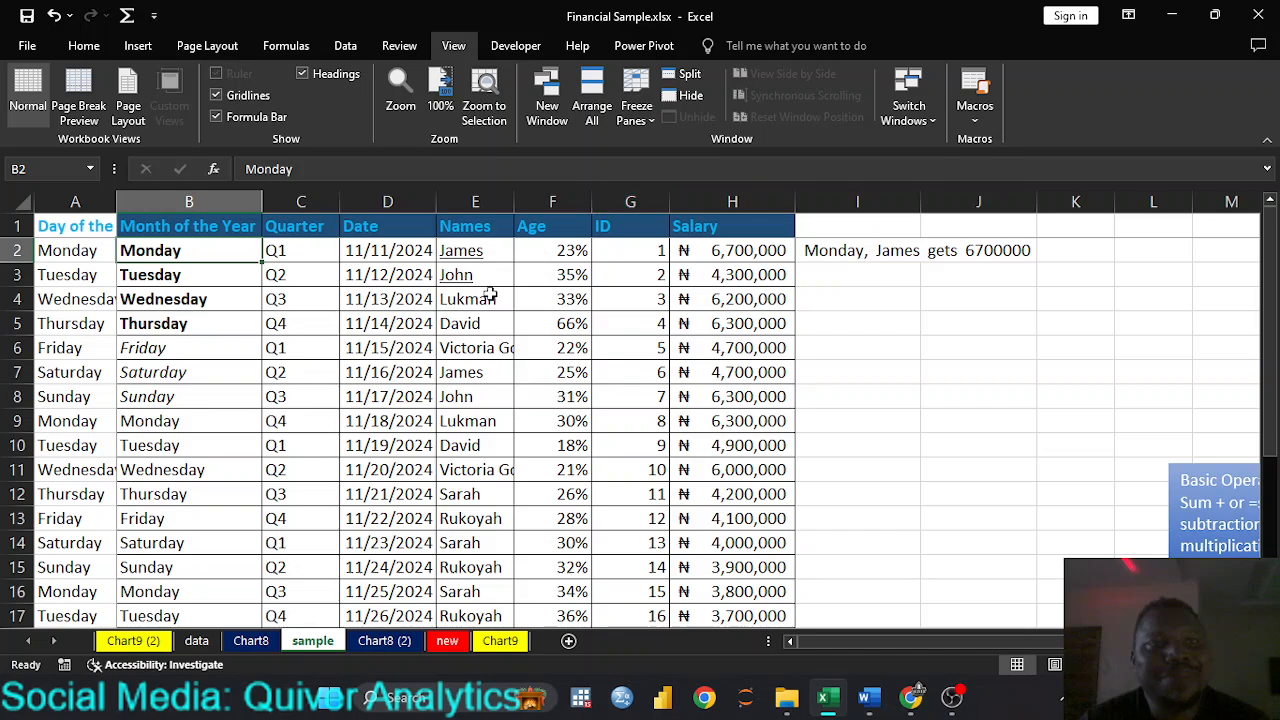
scroll(490, 298, down, 7)
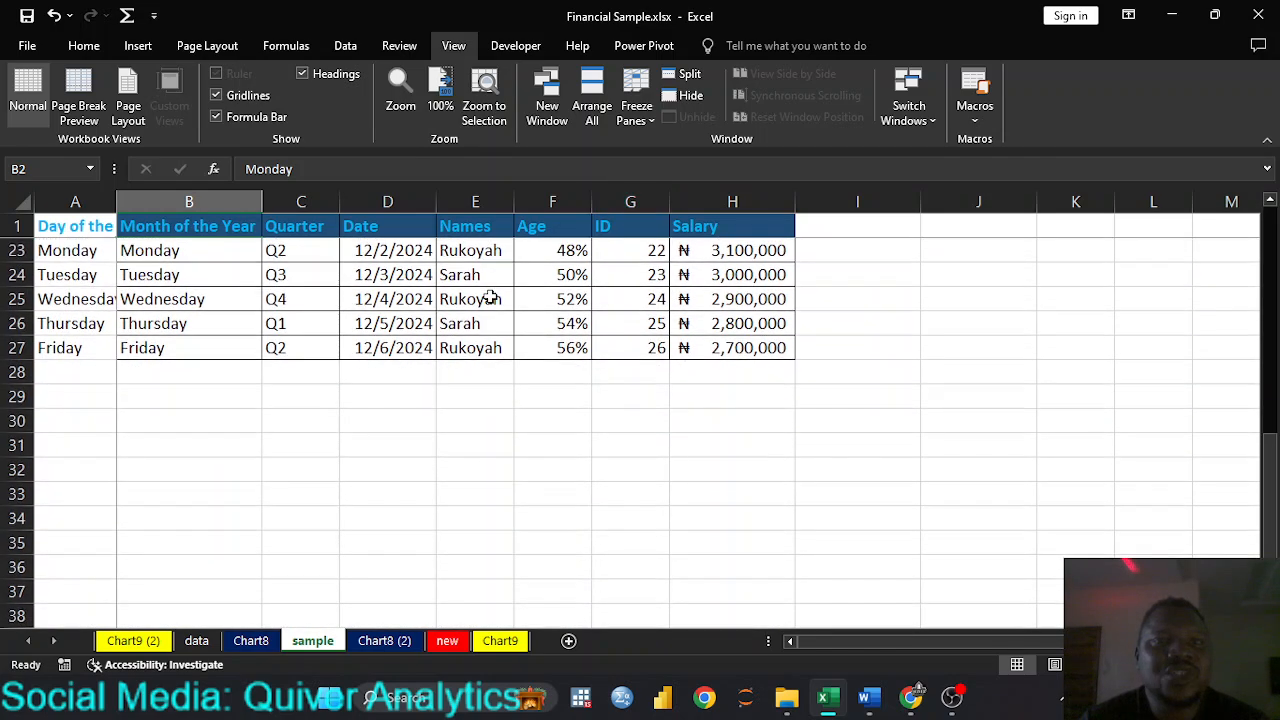
Step: Examine the locked header row and column A while viewing the lower table rows and the columns beyond Salary
scroll(490, 298, up, 4)
scroll(490, 298, up, 3)
scroll(490, 298, down, 8)
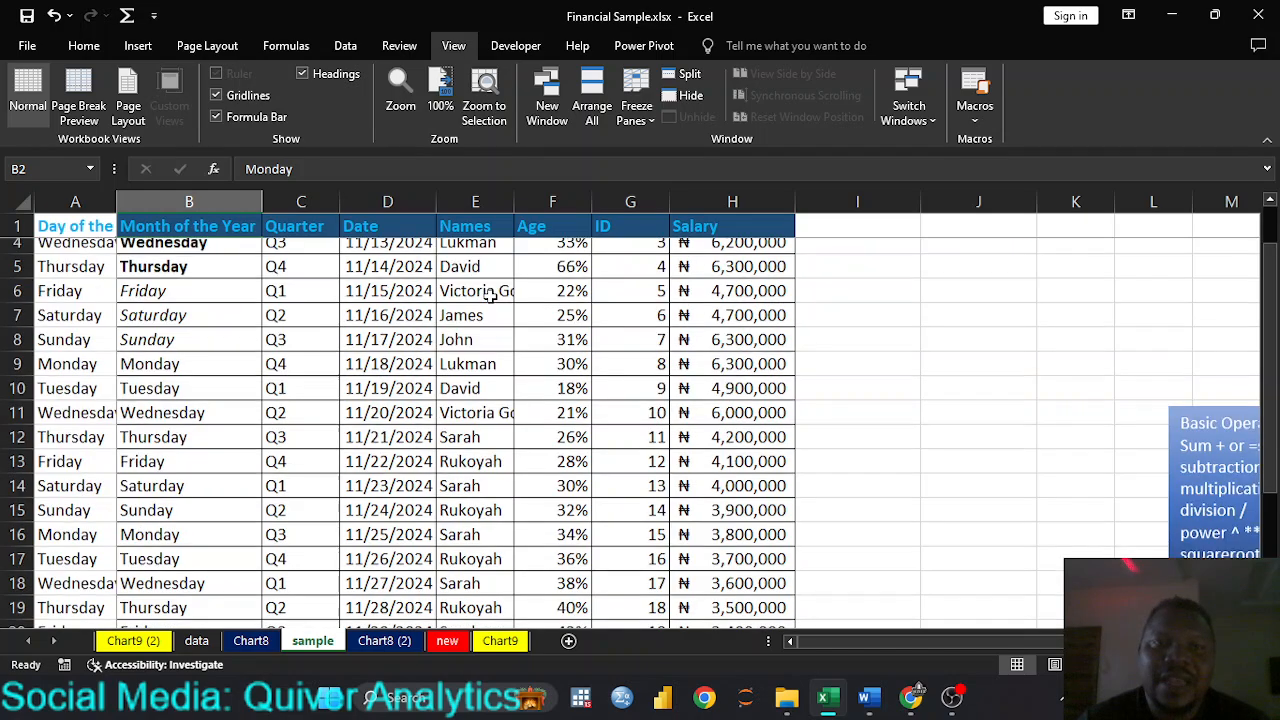
scroll(490, 297, down, 1)
scroll(490, 297, up, 9)
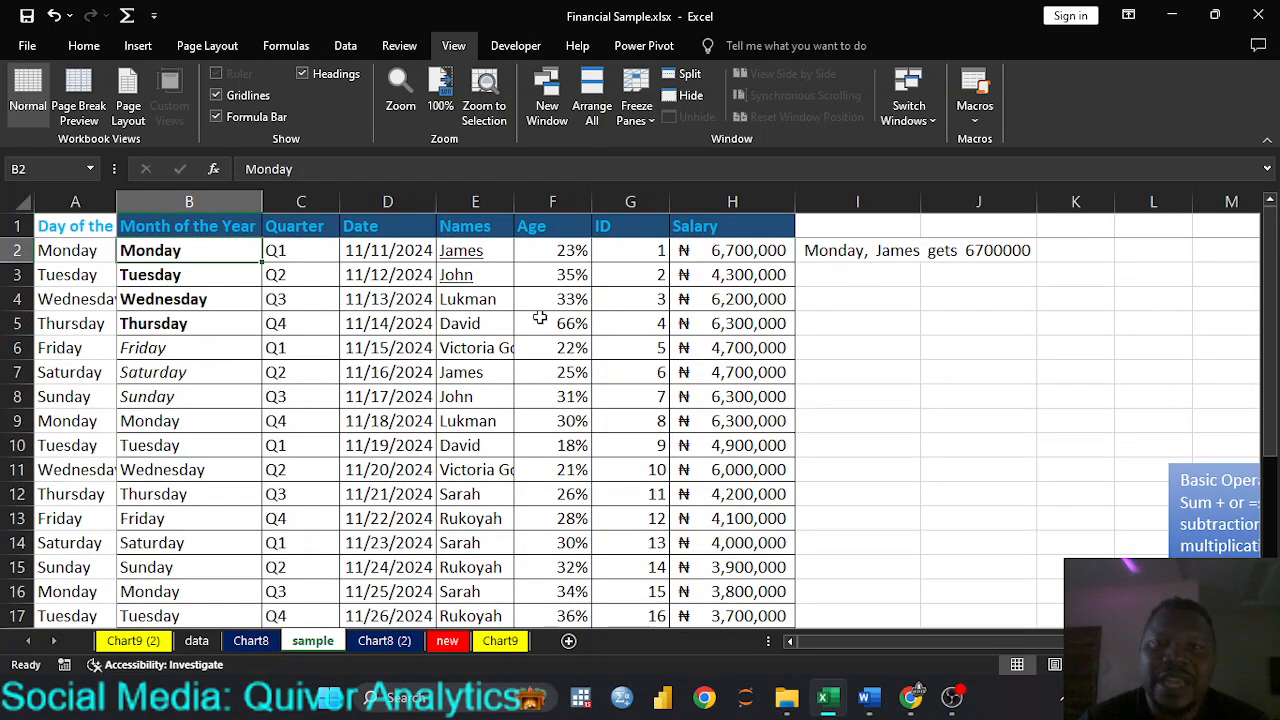
drag(812, 651, 970, 651)
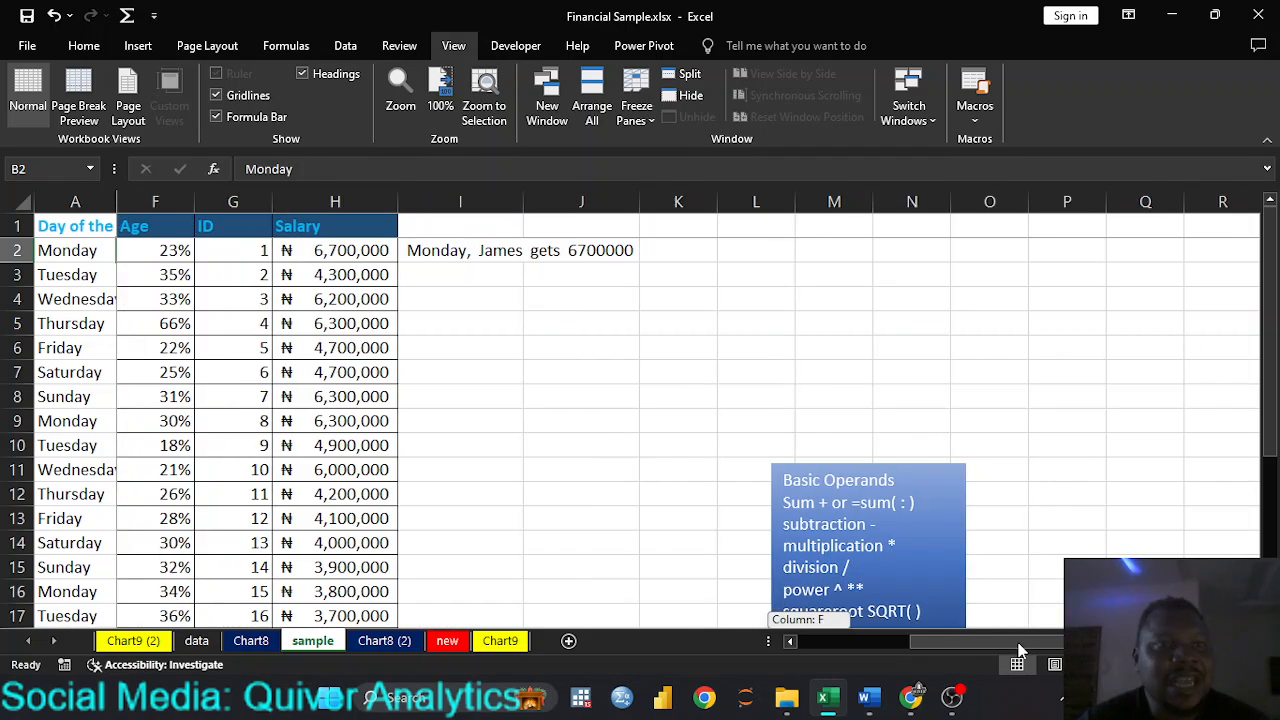
drag(1020, 651, 828, 649)
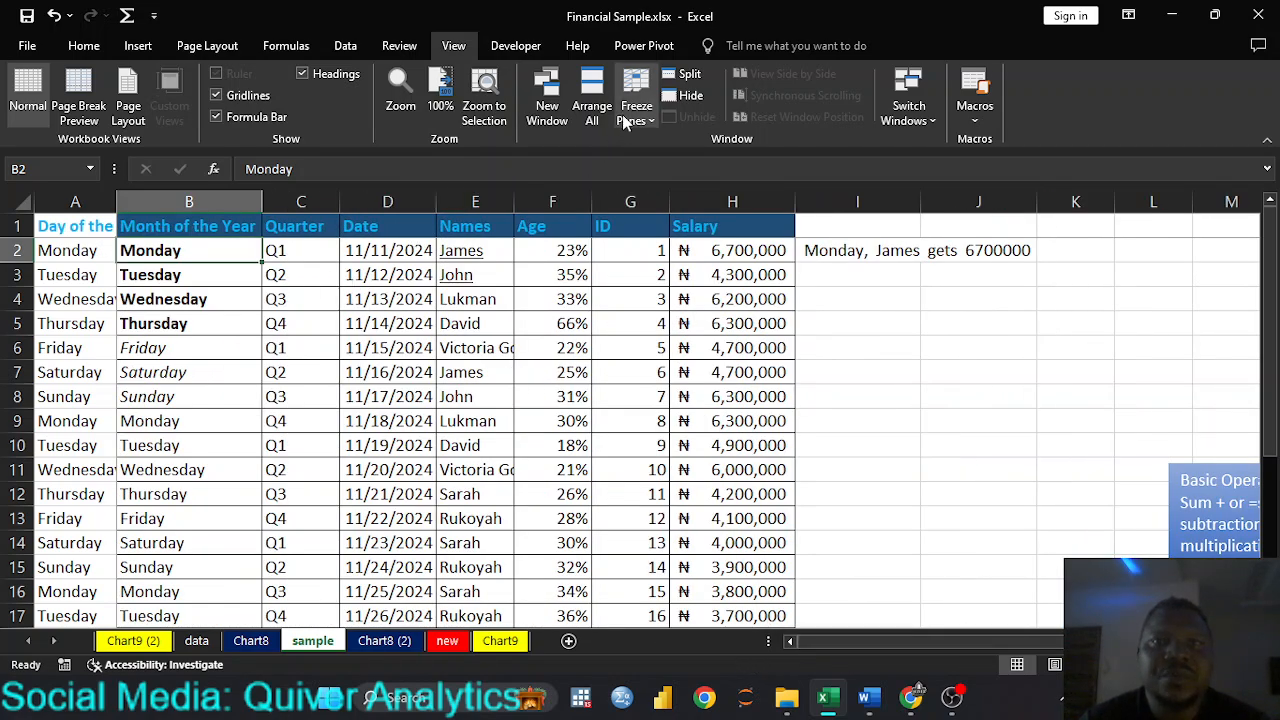
Step: Unfreeze the header row and column A, and select cell B6
click(636, 110)
click(695, 158)
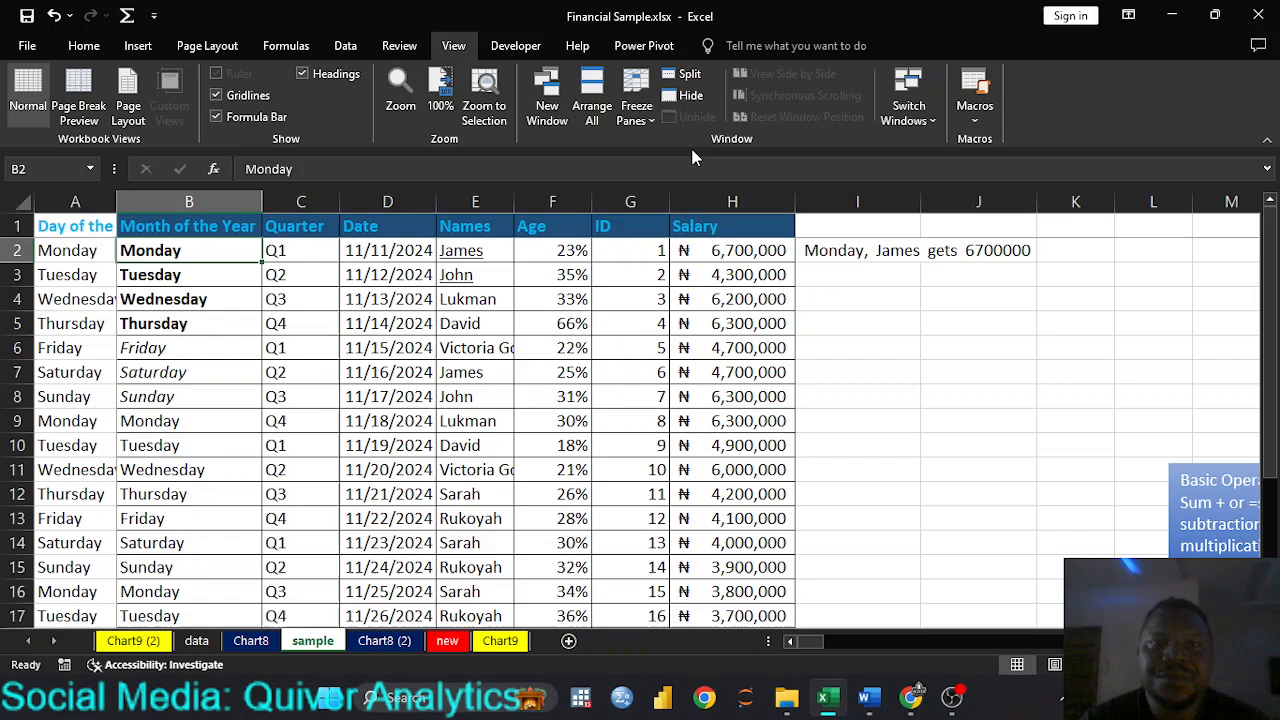
click(170, 347)
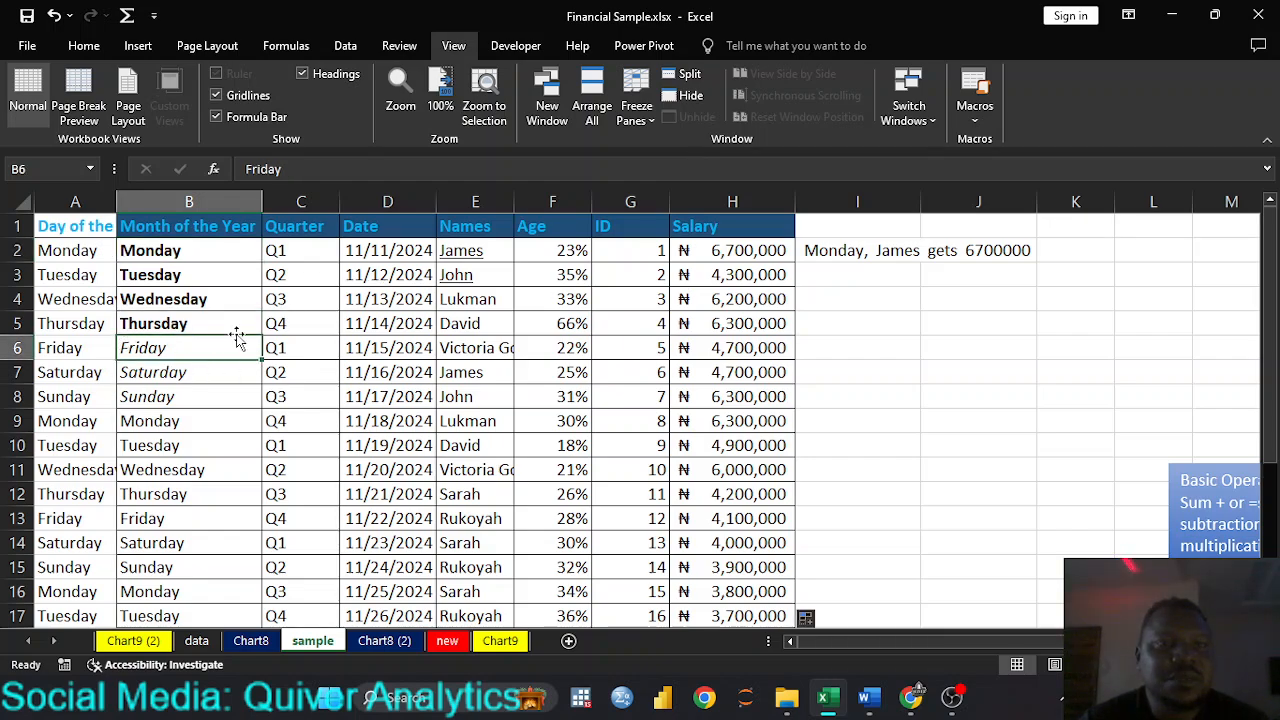
Step: Make the first four data rows, A2:H5, bold across all columns from Day of the Week to Salary
drag(62, 250, 712, 323)
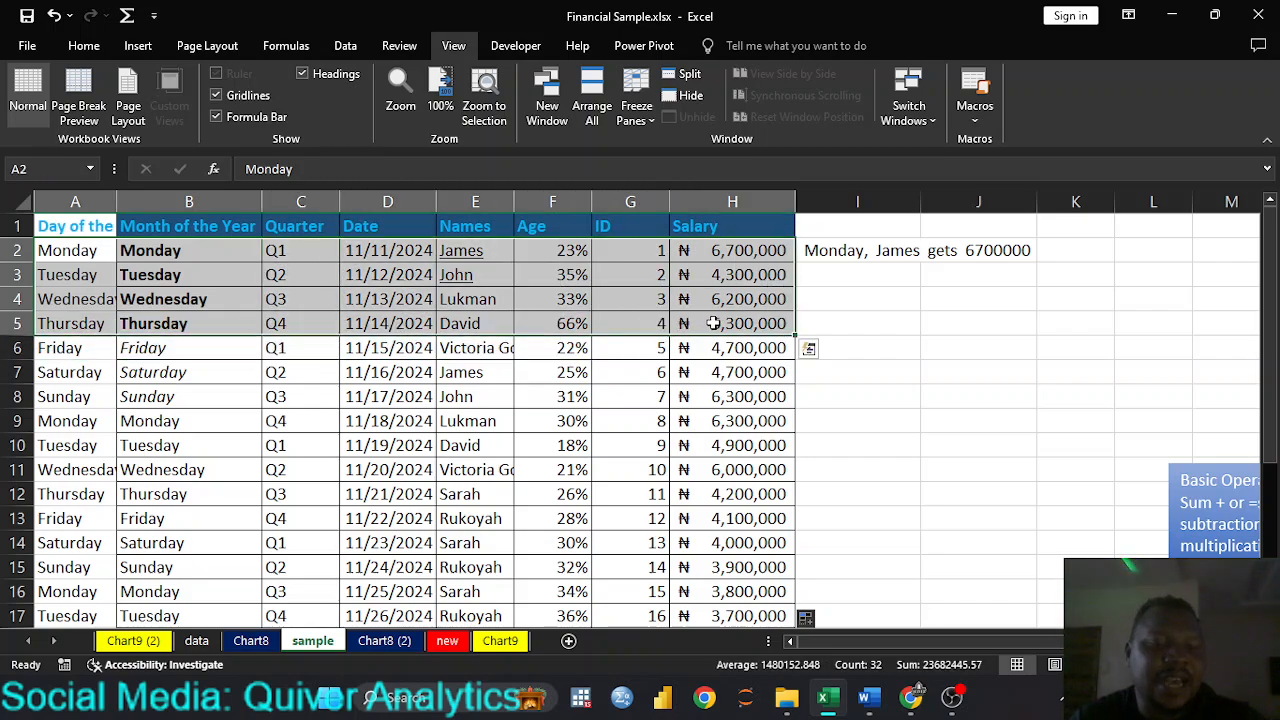
key(ctrl+b)
click(349, 364)
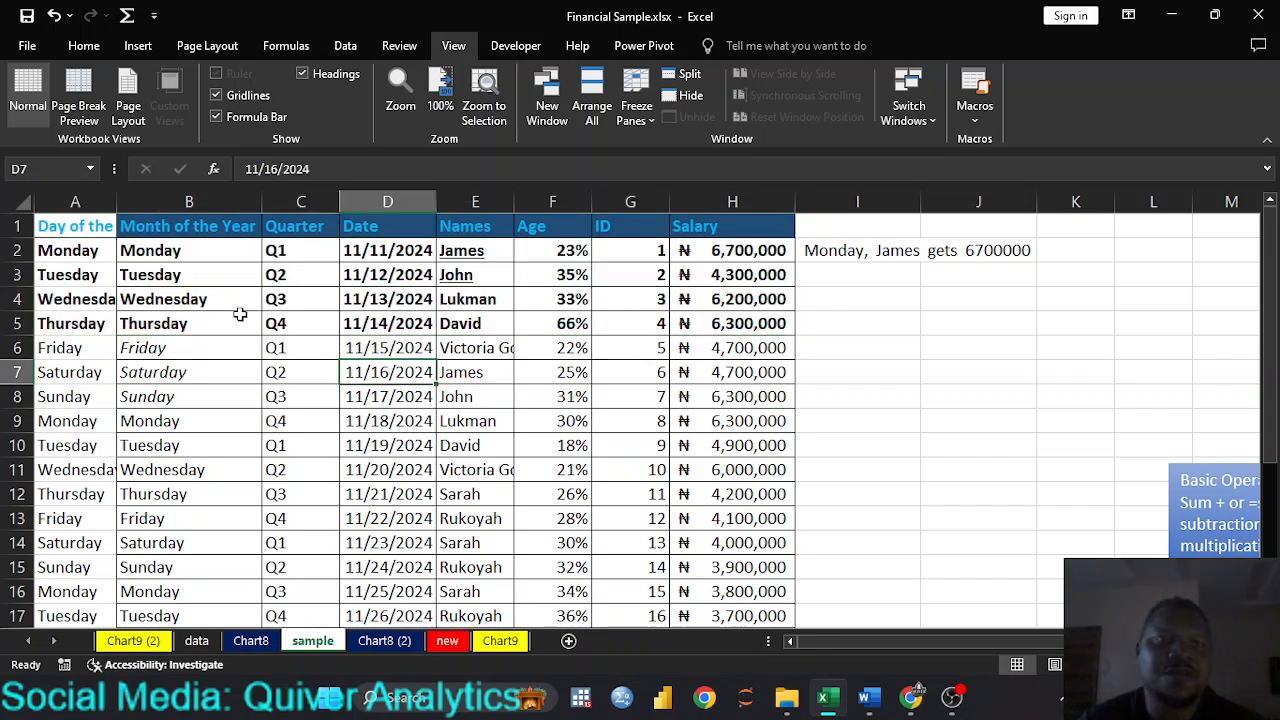
Step: Freeze panes at cell B6 to lock rows 1 to 5 and column A, and check by viewing further rows and columns
click(150, 352)
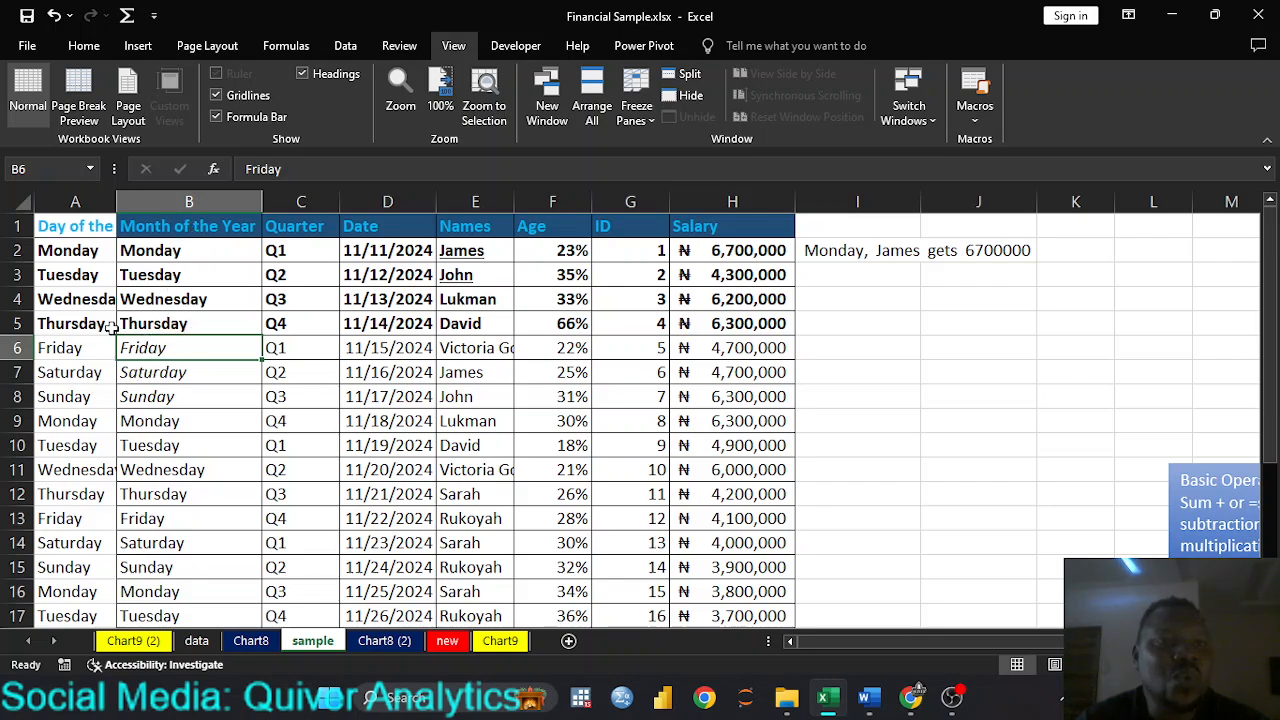
click(652, 122)
click(672, 151)
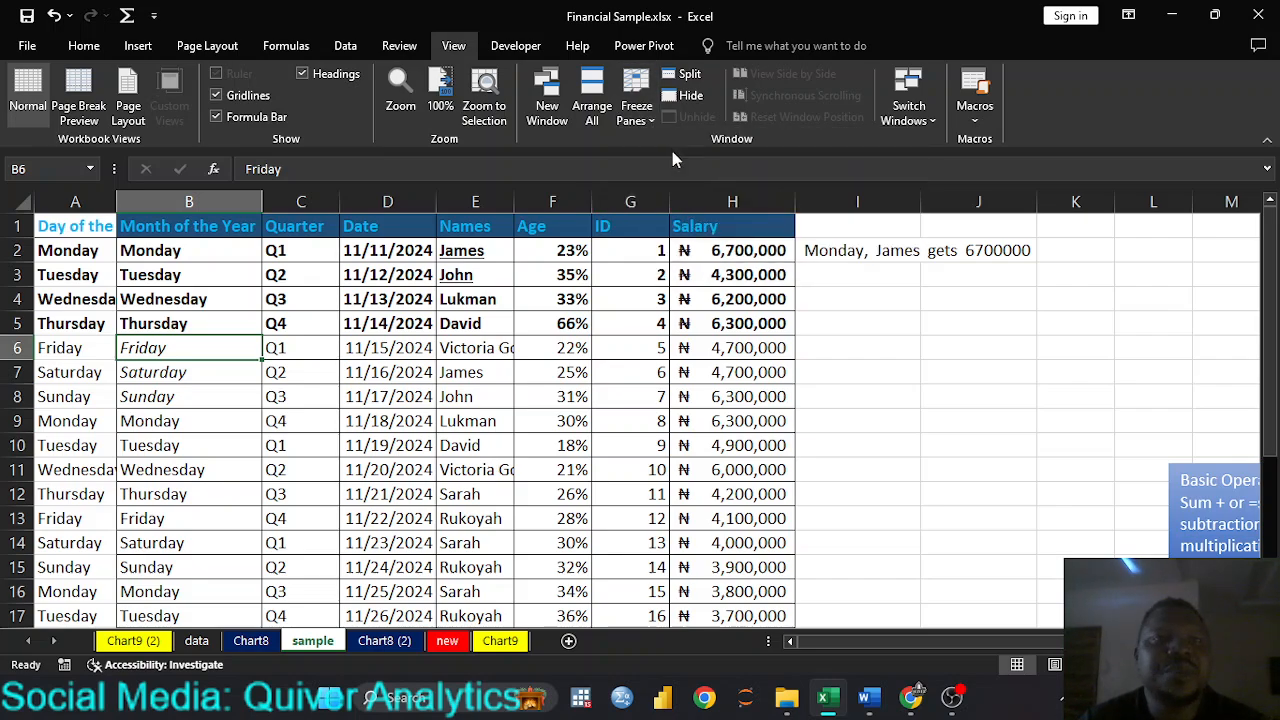
drag(1268, 398, 1268, 411)
drag(842, 640, 950, 651)
drag(988, 662, 795, 658)
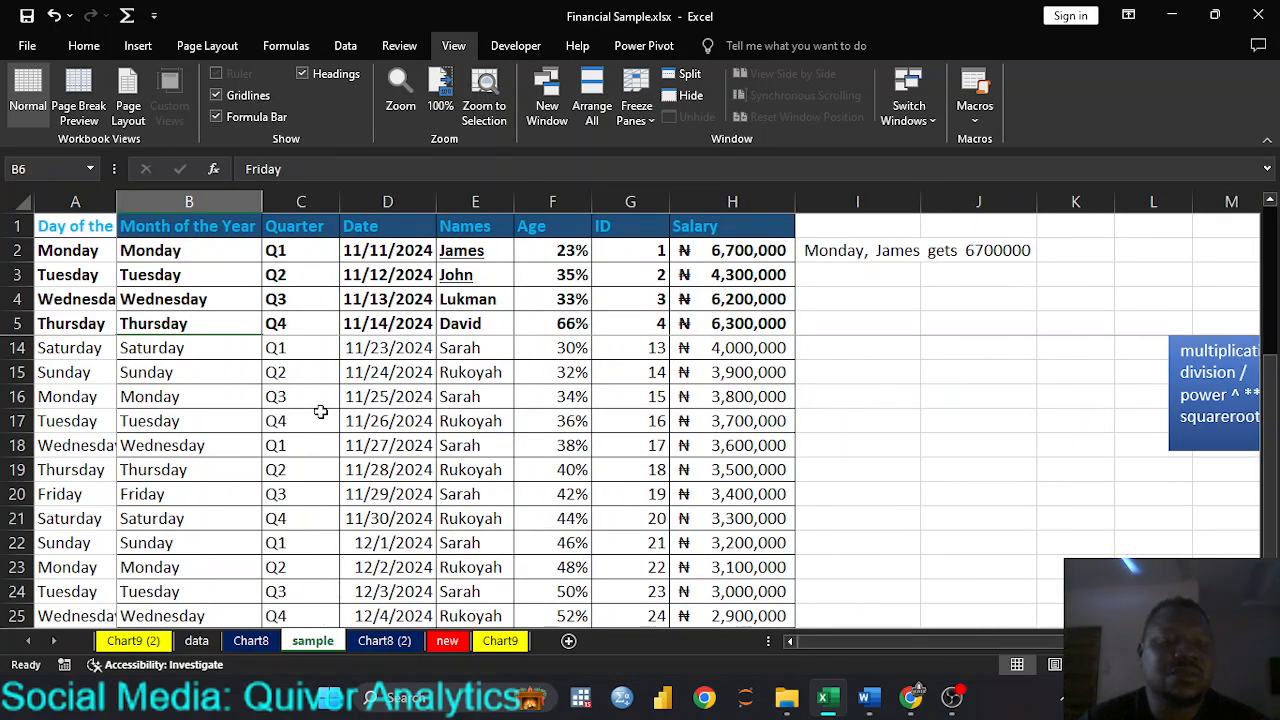
scroll(320, 412, down, 2)
scroll(320, 412, up, 2)
scroll(320, 412, up, 3)
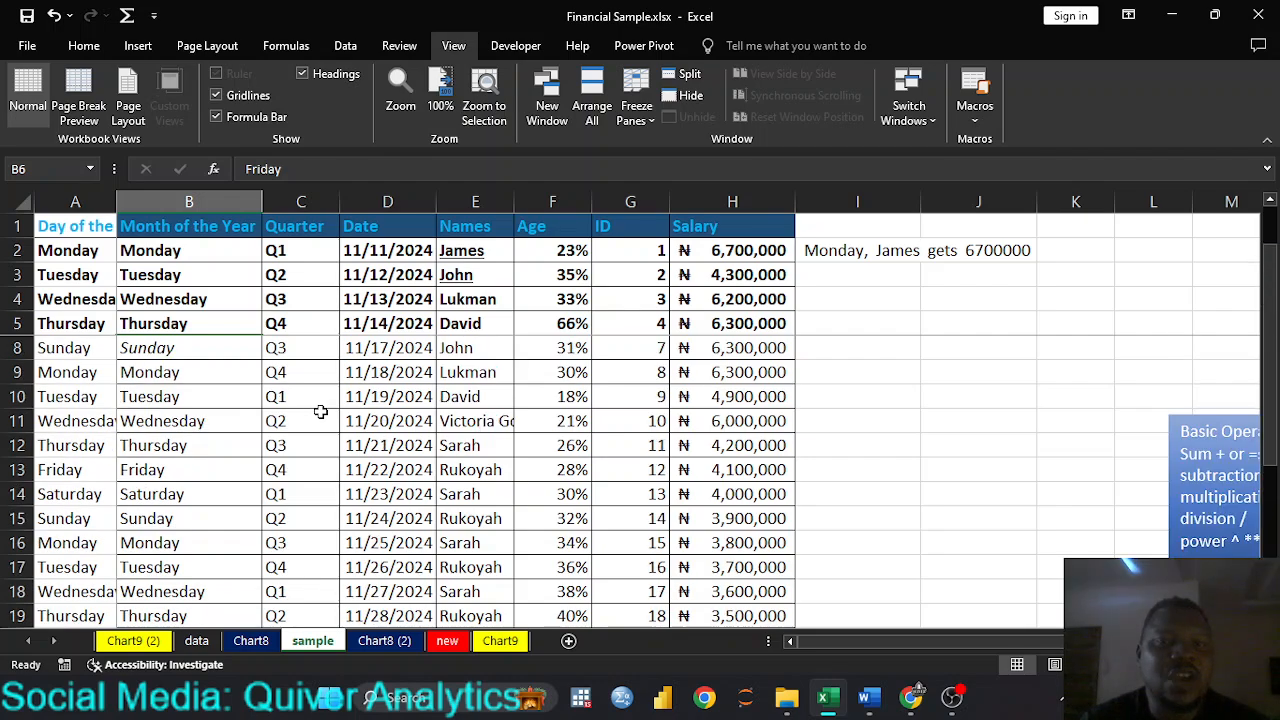